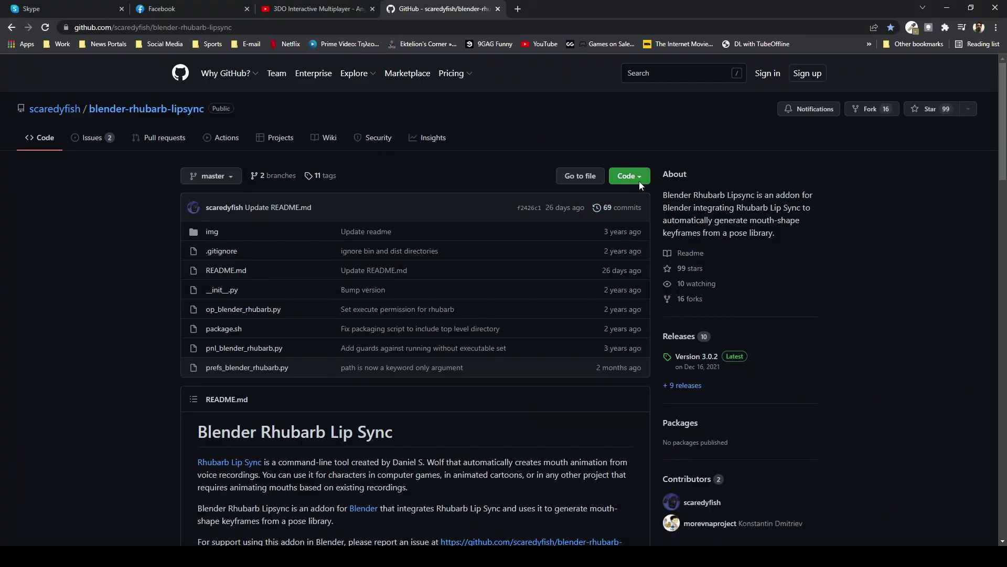
Open the code download options for blender-rhubarb-lipsync and, in Blender, install blender-rhubarb-lipsync-master.zip from the bookmarked Addons folder as an add-on
left_click(639, 185)
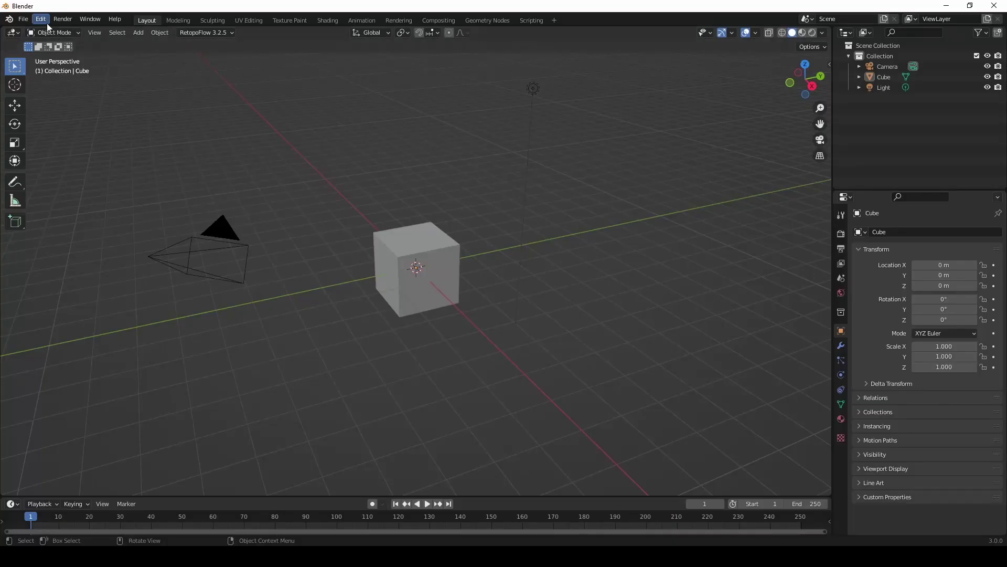
left_click(40, 19)
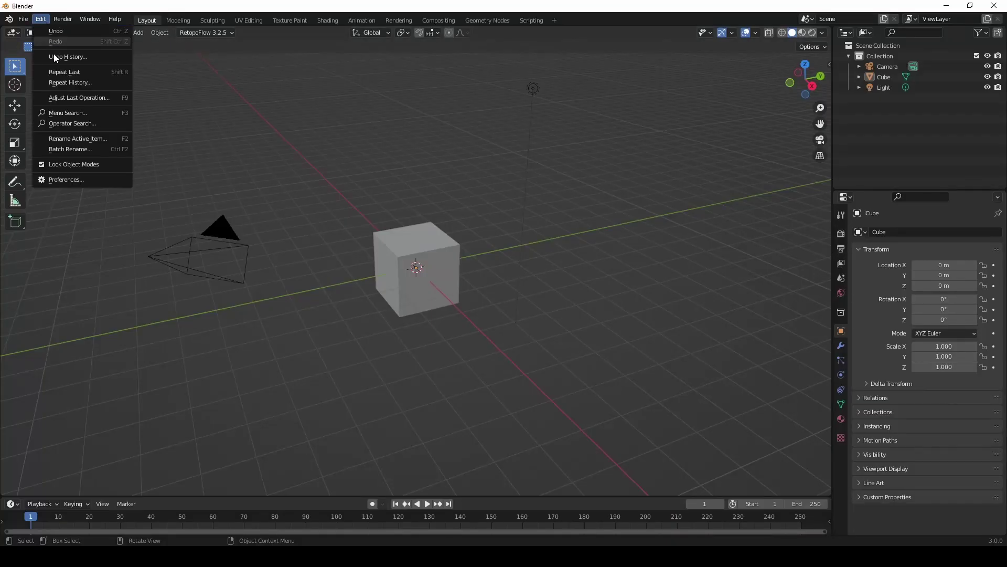
left_click(74, 180)
left_click_drag(175, 38, 435, 99)
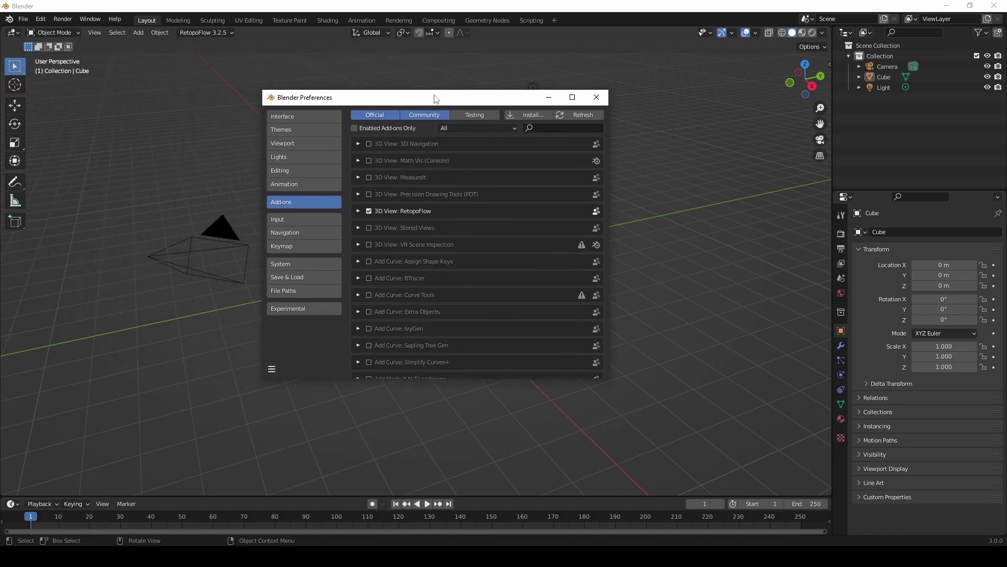
left_click(525, 115)
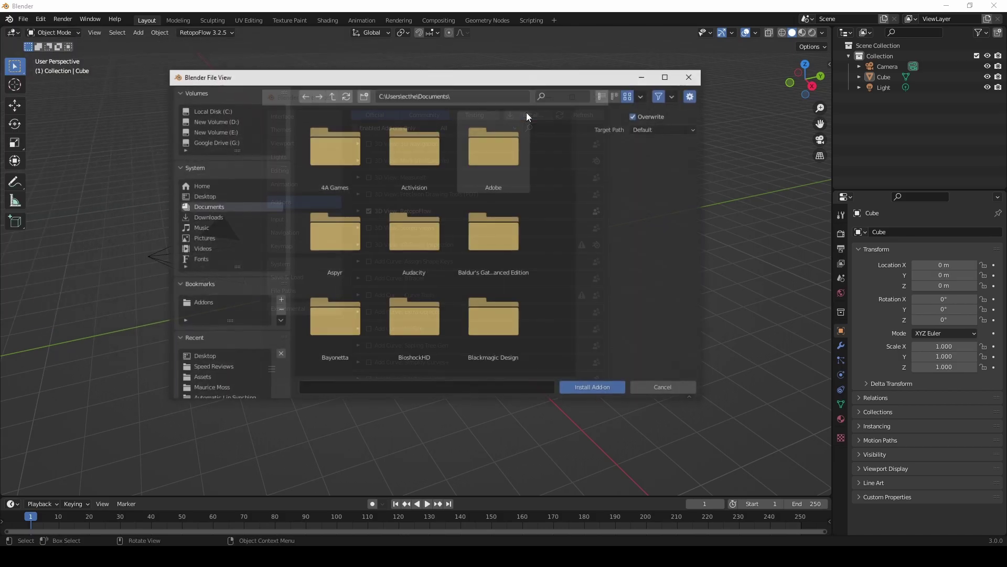
left_click(194, 305)
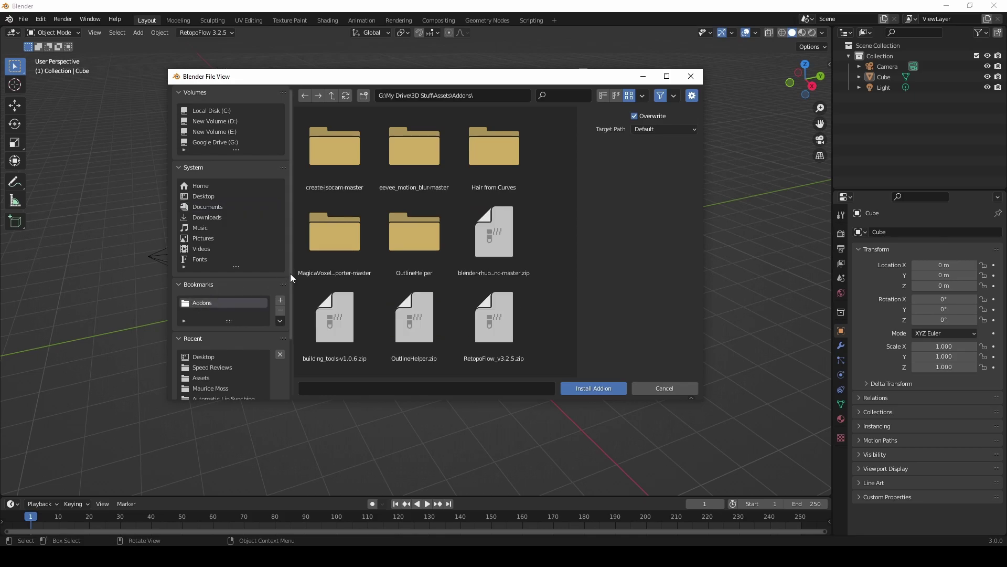
left_click(507, 238)
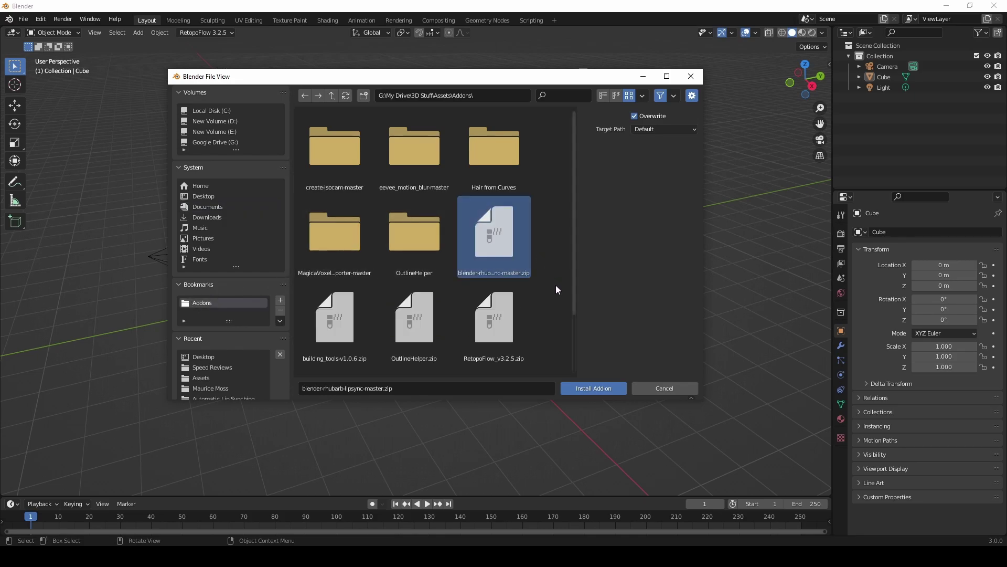
left_click(600, 390)
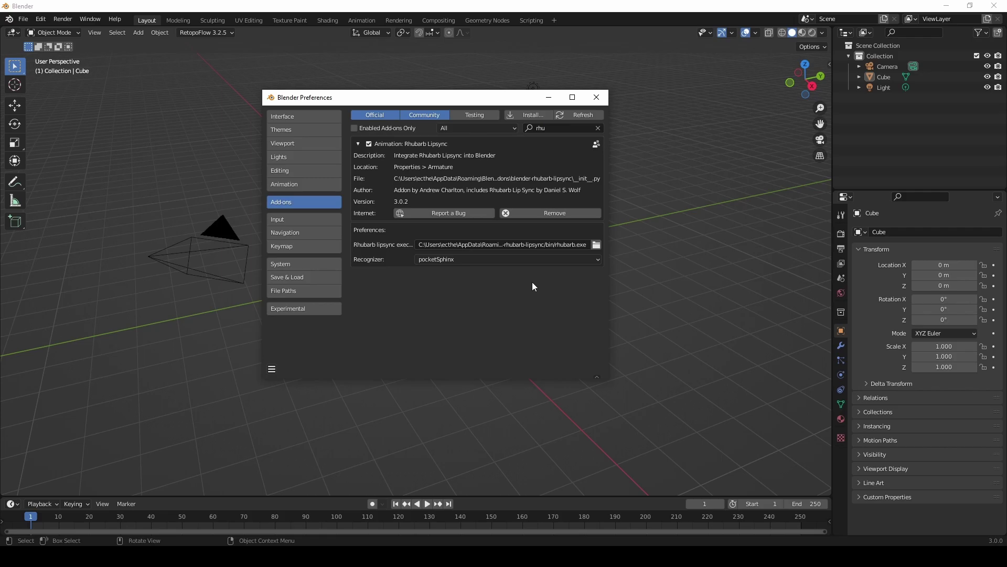
Set the Rhubarb Lipsync add-on's recognizer to pocketSphinx
left_click(597, 259)
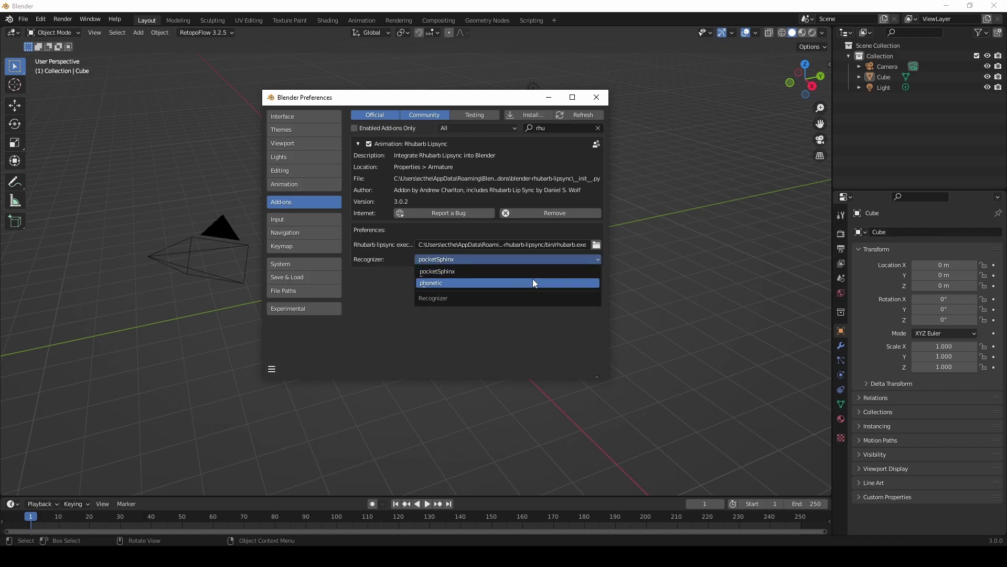
left_click(534, 271)
Switch to MagicaVoxel and double the size of the voxel character model
right_click_drag(771, 368, 295, 364)
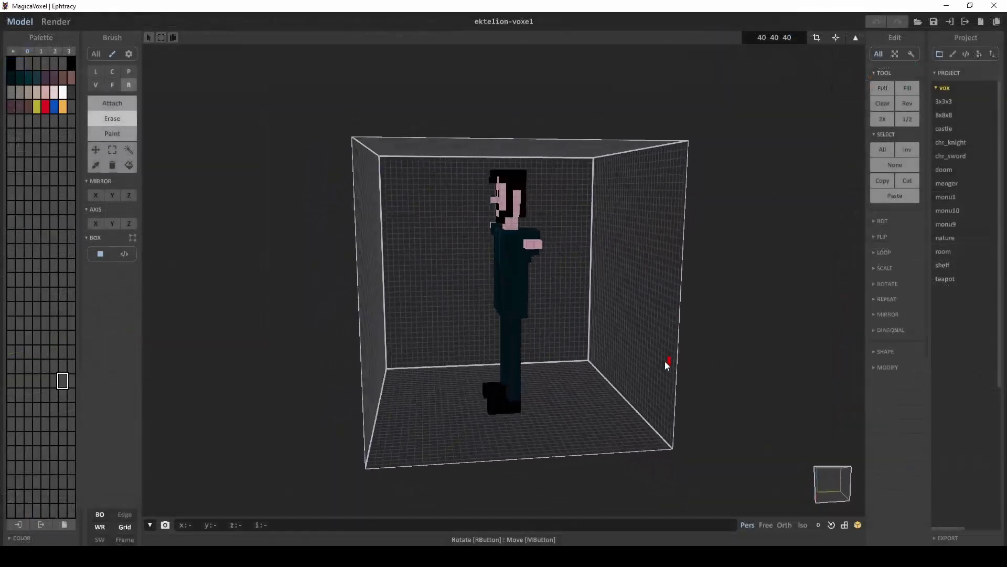
scroll(367, 348, "up", 3)
mouse_move(614, 343)
right_mouse_down()
mouse_move(586, 342)
mouse_move(552, 319)
mouse_move(617, 336)
right_mouse_up()
left_click(886, 119)
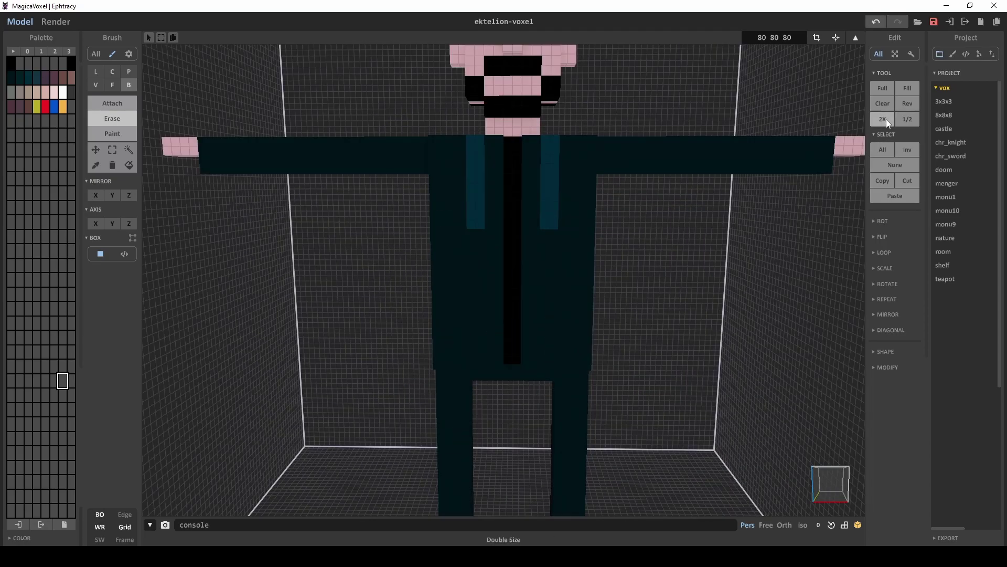
scroll(569, 241, "down", 1)
scroll(483, 223, "up", 4)
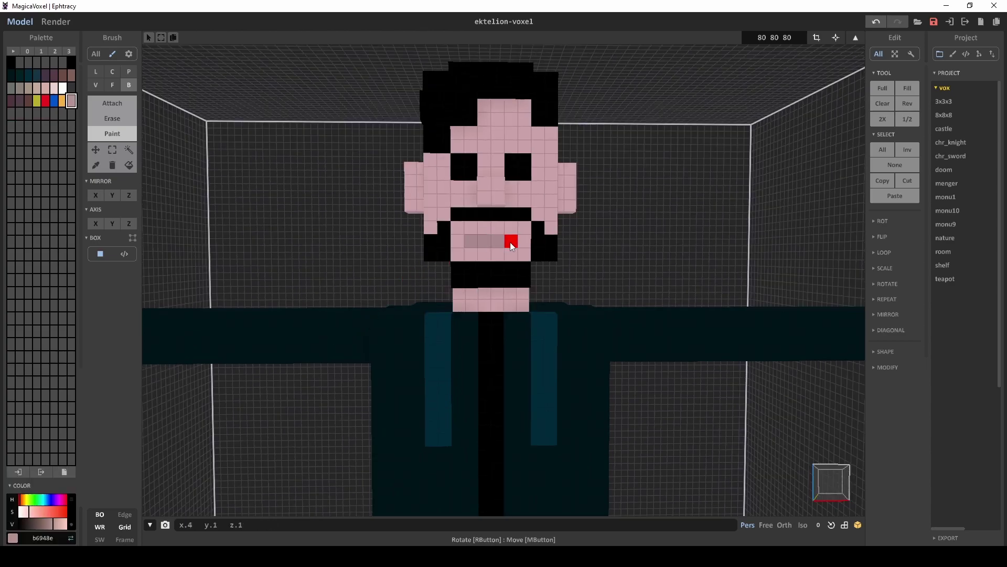
right_click_drag(511, 247, 524, 307)
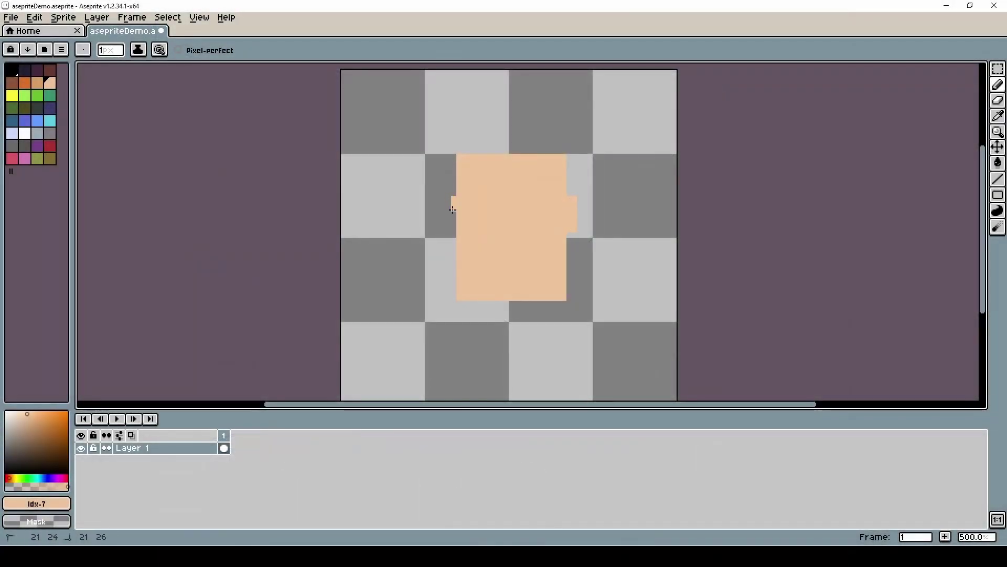
In Aseprite, extend the ear, draw a tan line above each eye and fill in two grey-blue eyes on the face
mouse_move(452, 199)
left_mouse_down()
mouse_move(452, 220)
mouse_move(490, 198)
left_mouse_up()
left_click_drag(532, 198, 554, 198)
left_click(37, 133)
left_click_drag(469, 203, 485, 209)
left_click_drag(533, 203, 549, 209)
Draw two small tan nostrils in the middle of the face and erase the square lower corners of the jaw
left_click(531, 215, "alt")
left_click(532, 198, "alt")
left_click_drag(501, 240, 507, 239)
left_click_drag(516, 240, 522, 239)
key("e")
left_click_drag(459, 293, 464, 298)
left_click_drag(564, 293, 559, 298)
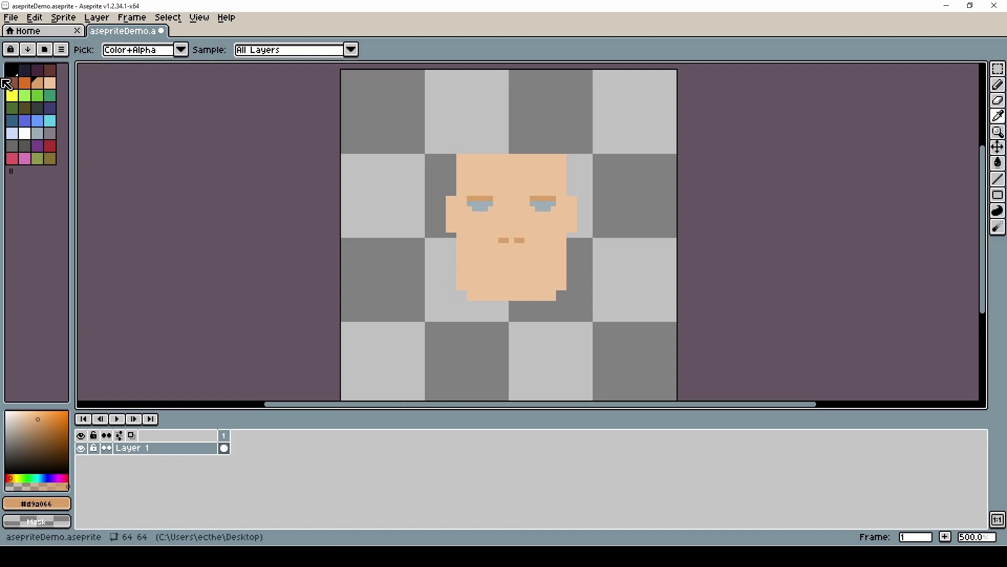
Outline the parted hair around the head in dark purple #45283c and fill it with the same colour
left_click(37, 70)
key("b")
left_click_drag(533, 182, 519, 174)
mouse_move(443, 189)
left_mouse_down()
mouse_move(574, 168)
mouse_move(564, 225)
left_mouse_up()
left_click(538, 188, "alt")
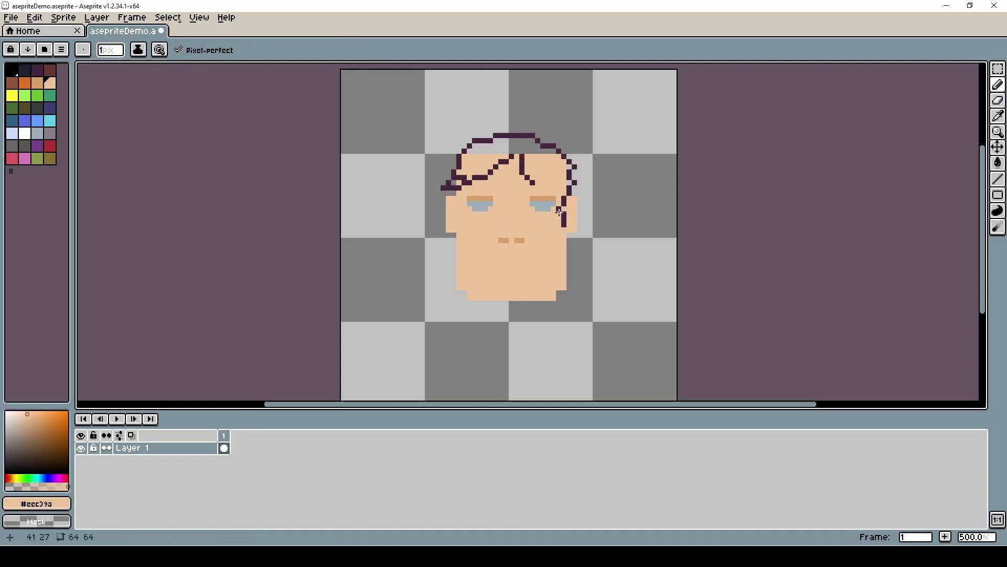
left_click(532, 182, "alt")
left_click_drag(533, 182, 564, 198)
key("g")
left_click(544, 173)
Draw a two-part dark purple moustache under the nose and erase the jaw's edges into a rounded chin
key("b")
left_click_drag(496, 251, 507, 250)
left_click_drag(517, 250, 532, 251)
key("e")
left_click_drag(459, 267, 480, 298)
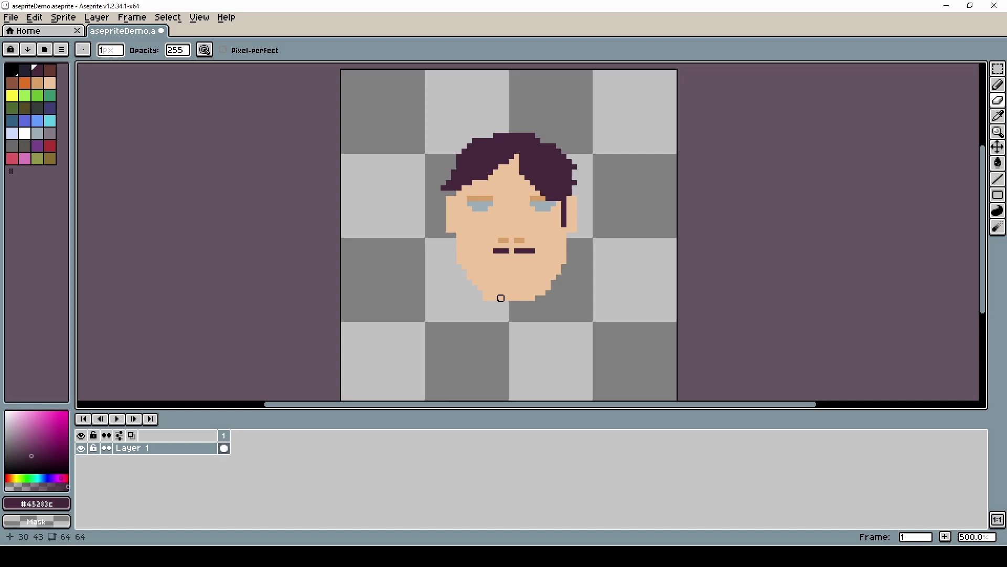
left_click_drag(548, 287, 543, 292)
key("b")
left_click(491, 251)
Add a dark navy pupil to each eye
left_click(25, 71)
left_click_drag(475, 209, 480, 208)
left_click_drag(538, 208, 543, 208)
Draw a tan neck below the chin and a blue-violet collar strip beneath it
left_click(504, 240, "alt")
mouse_move(490, 303)
left_mouse_down()
mouse_move(505, 304)
mouse_move(485, 292)
left_mouse_up()
left_click_drag(533, 298, 538, 293)
left_click(517, 313, "alt")
mouse_move(554, 313)
left_mouse_down()
mouse_move(488, 314)
mouse_move(569, 319)
left_mouse_up()
left_click(50, 108)
Shade the left edge of the face, the ear and the hairline in tan #d9a066
left_click(472, 199, "alt")
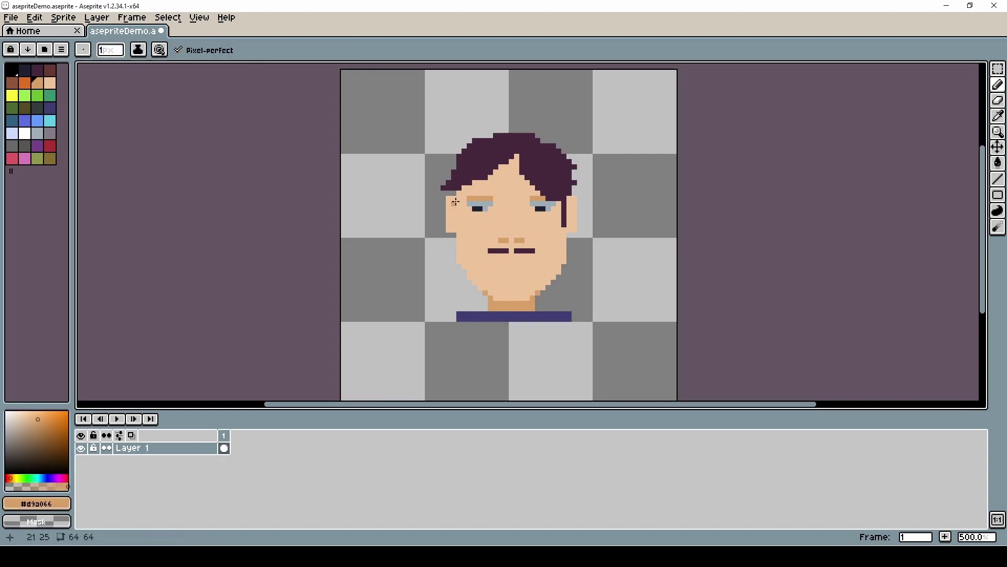
left_click(496, 250, "alt")
left_click(491, 263, "alt")
left_click_drag(490, 256, 533, 256)
left_click(514, 303, "alt")
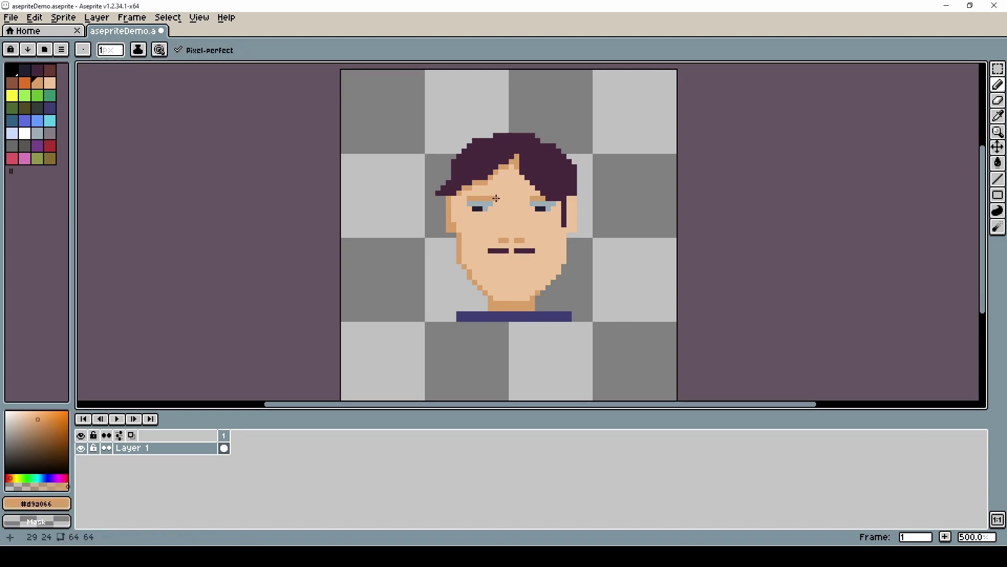
Retouch the eyebrow over the left-hand eye and a pixel just below the moustache
left_click(493, 168, "alt")
left_click_drag(495, 198, 469, 198)
left_click_drag(469, 193, 487, 194)
left_click(496, 256)
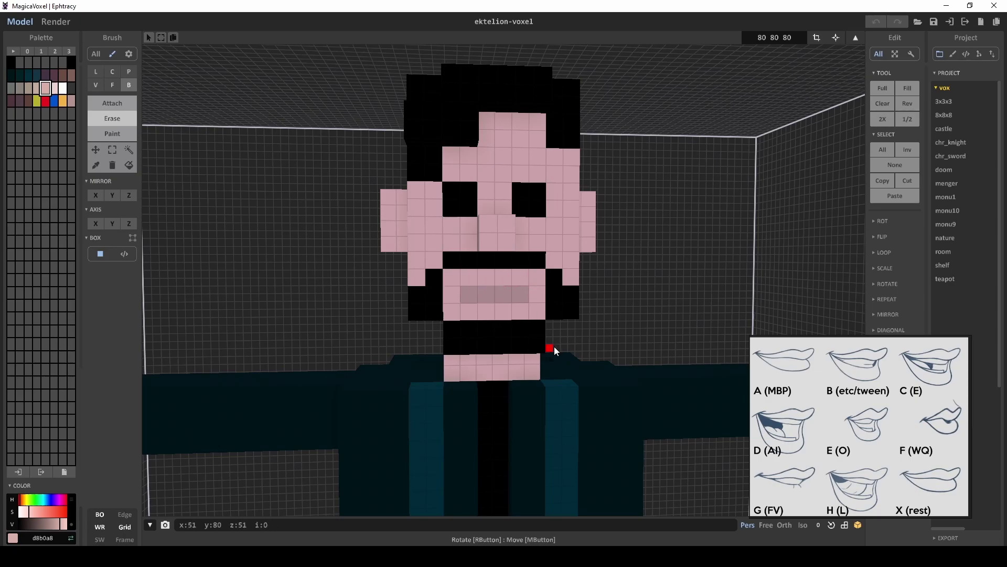
Switch to Aseprite and create a new 6 × 3 px RGBA sprite with a transparent background
left_click(656, 556)
left_click(58, 54)
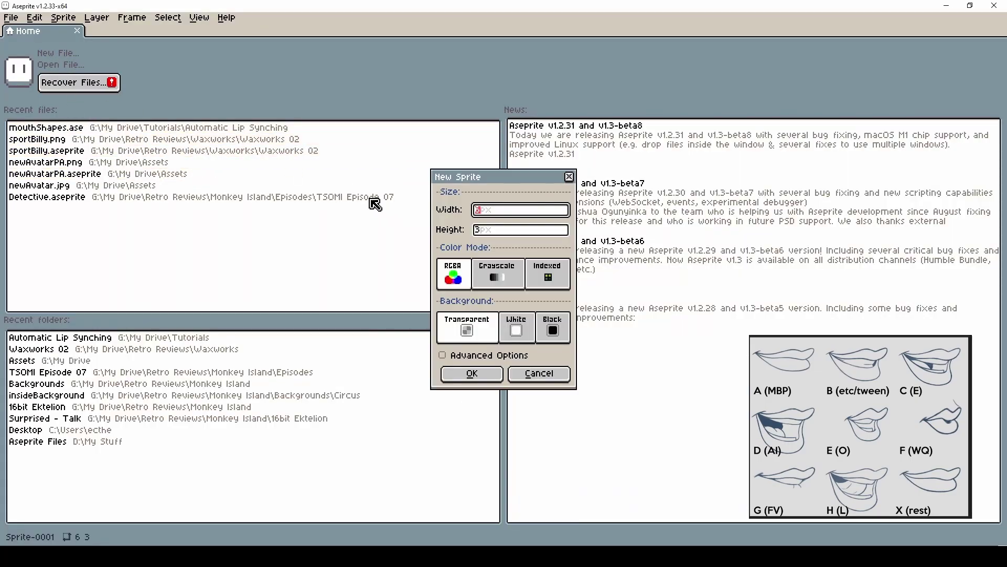
left_click(472, 373)
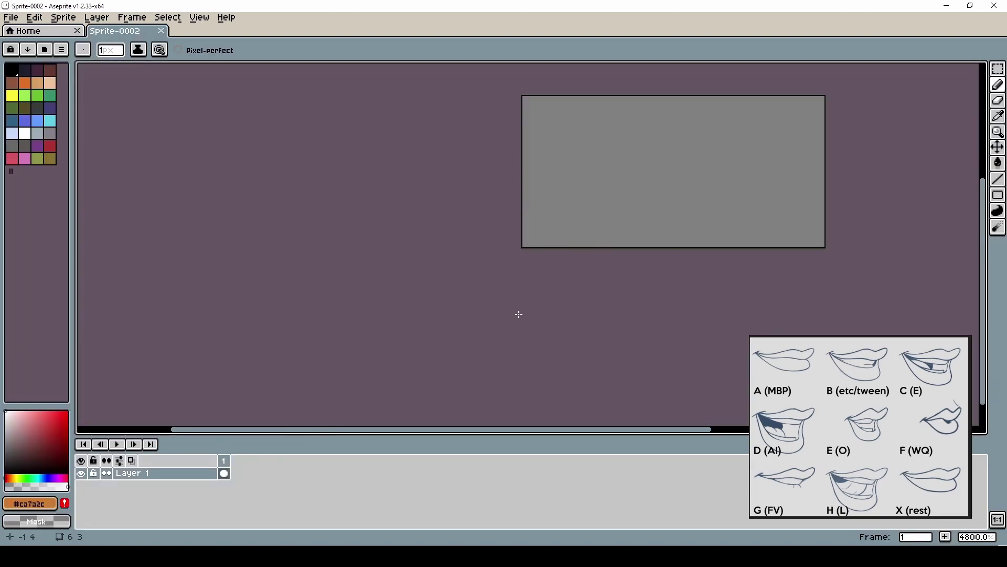
Rename the sprite's first layer to mouth
double_click(150, 474)
type("mouth")
key("Return")
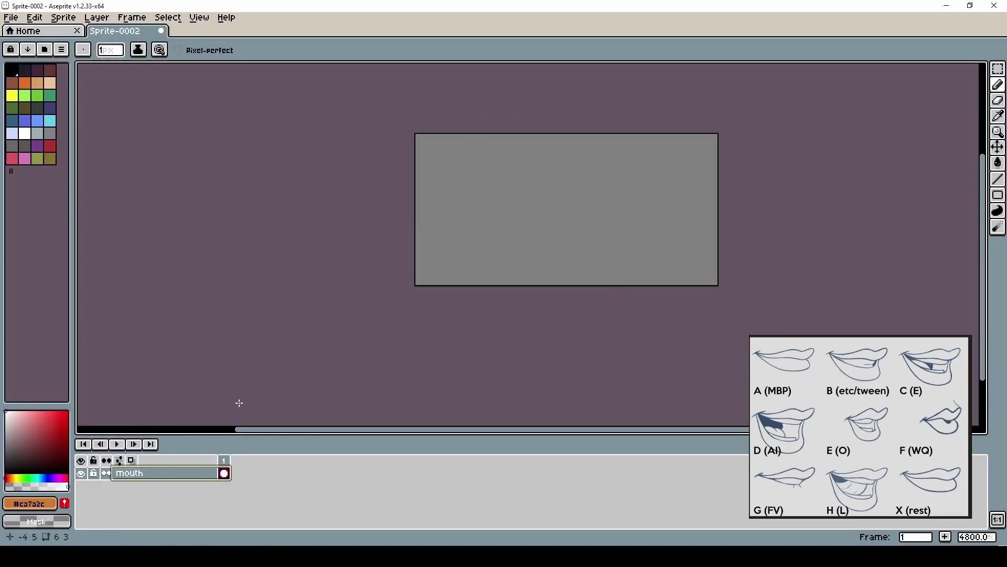
Add a second layer, place it beneath the mouth layer and name it background
right_click(167, 498)
left_click(176, 436)
left_click_drag(151, 472, 164, 488)
double_click(164, 485)
type("reference")
key("Return")
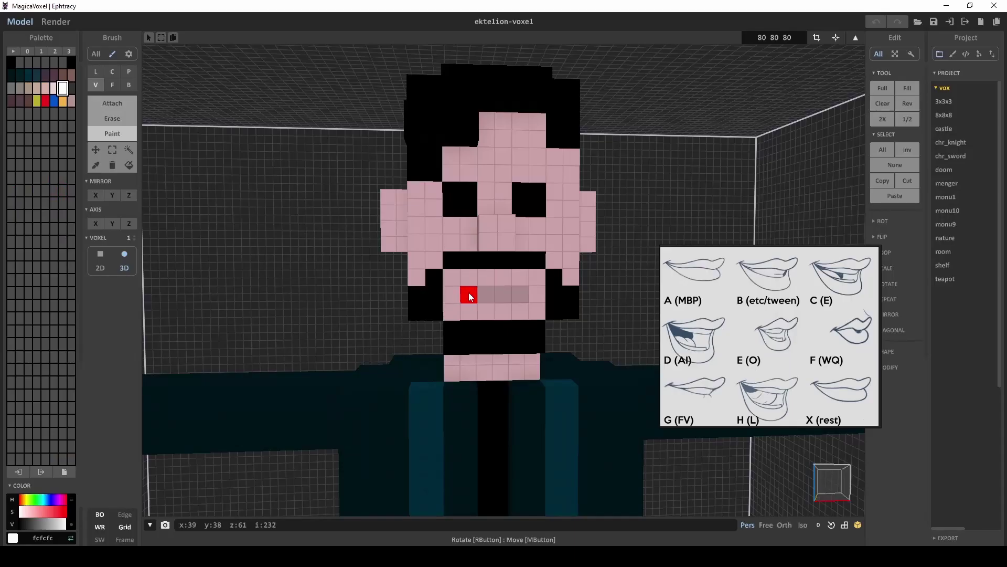
Paint the voxel character's mouth white in MagicaVoxel and recolour the mouth strip white on the Aseprite sprite's mouth layer
left_click_drag(469, 296, 519, 297)
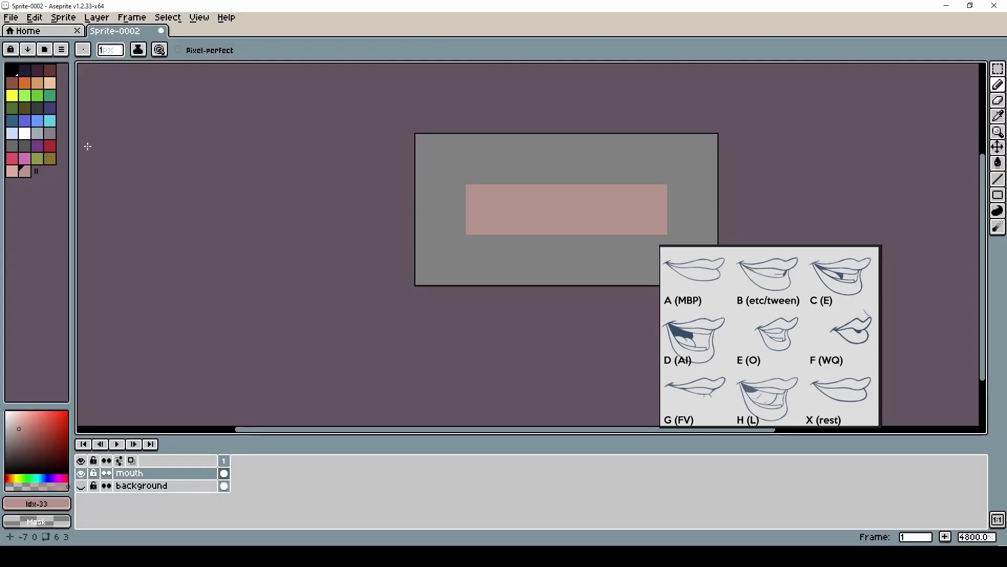
left_click(25, 133)
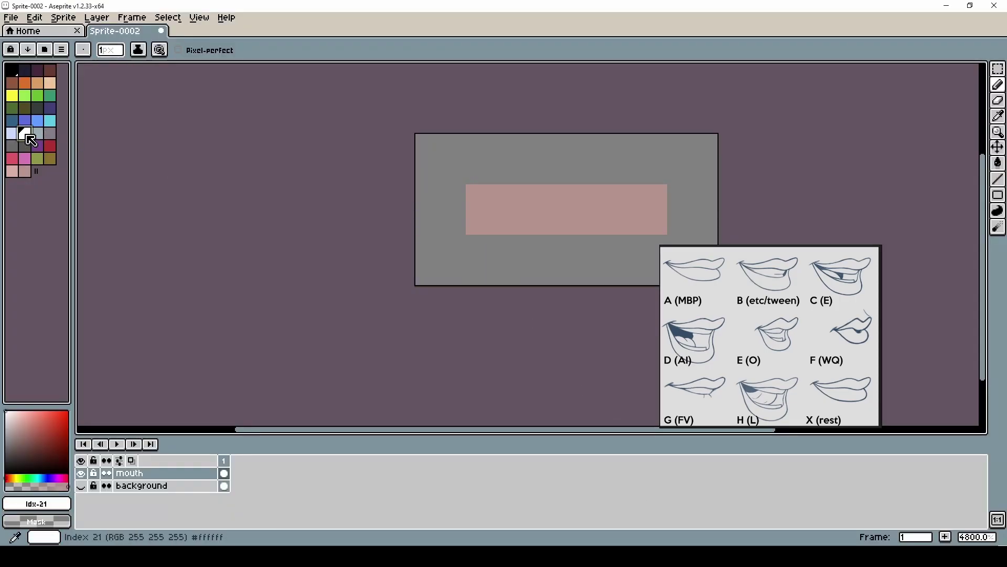
left_click_drag(478, 209, 655, 209)
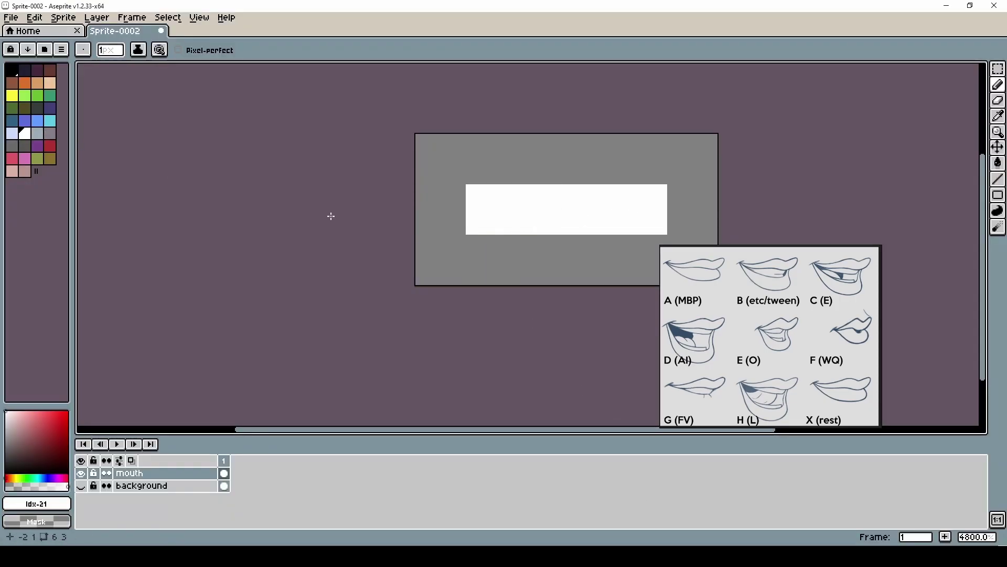
Export the visible layers of the mouth sprite as a PNG at 1000% size
left_click(21, 19)
left_click(67, 99)
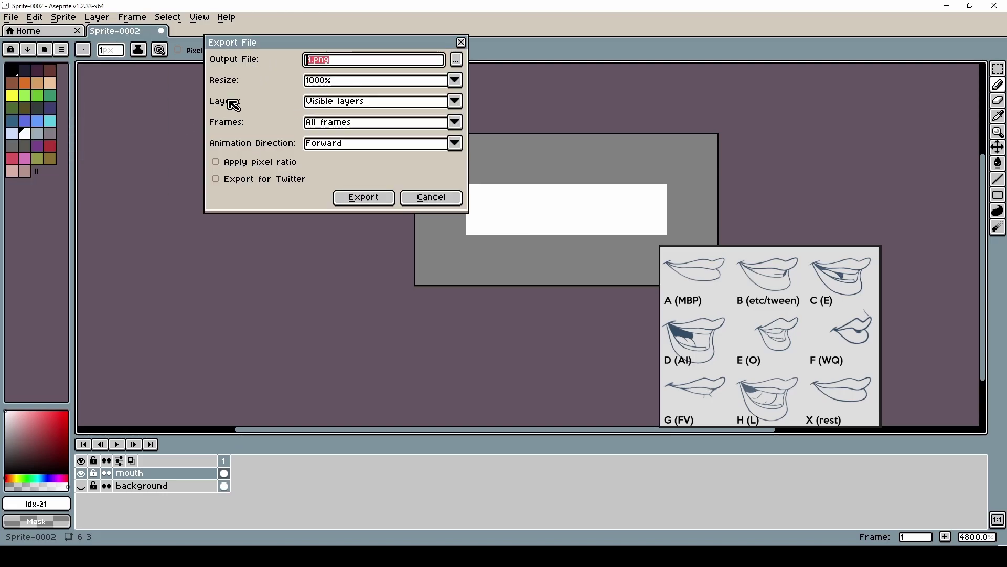
left_click(364, 197)
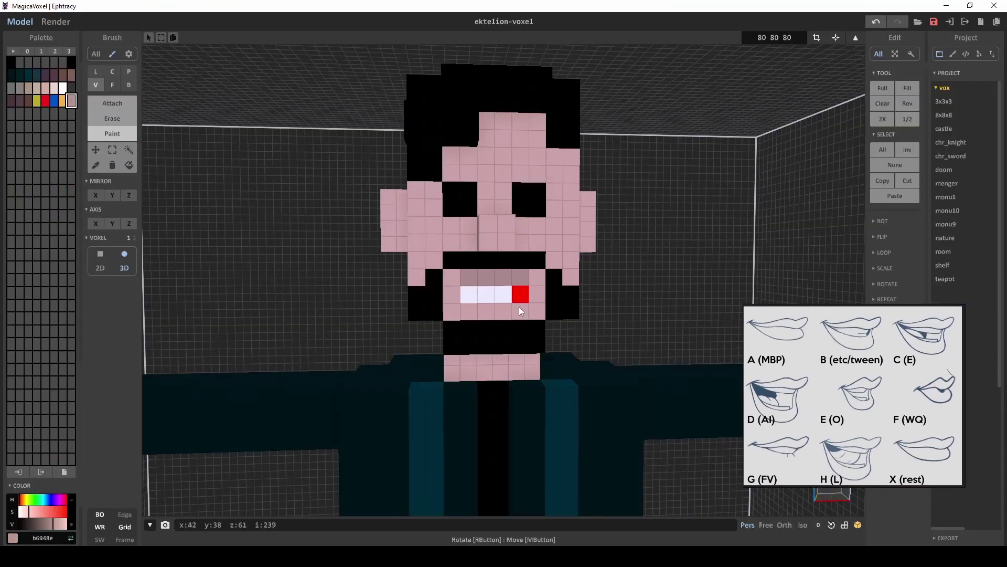
In MagicaVoxel, paint the lower lip under the character's white teeth with colour b6948e
left_click_drag(518, 307, 483, 328)
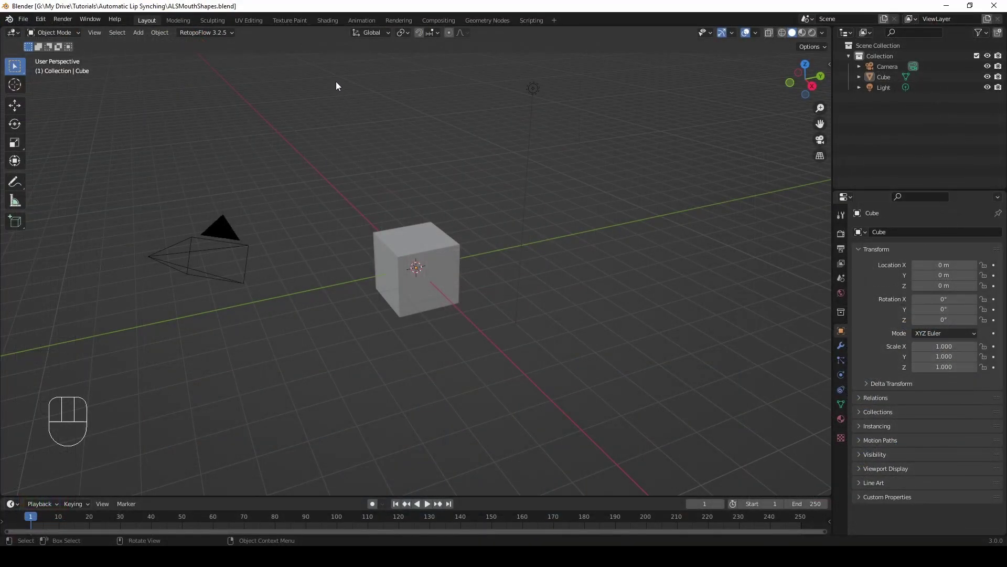
In Blender's ALSMouthShapes.blend, delete the default cube and light
left_click_drag(331, 72, 595, 361)
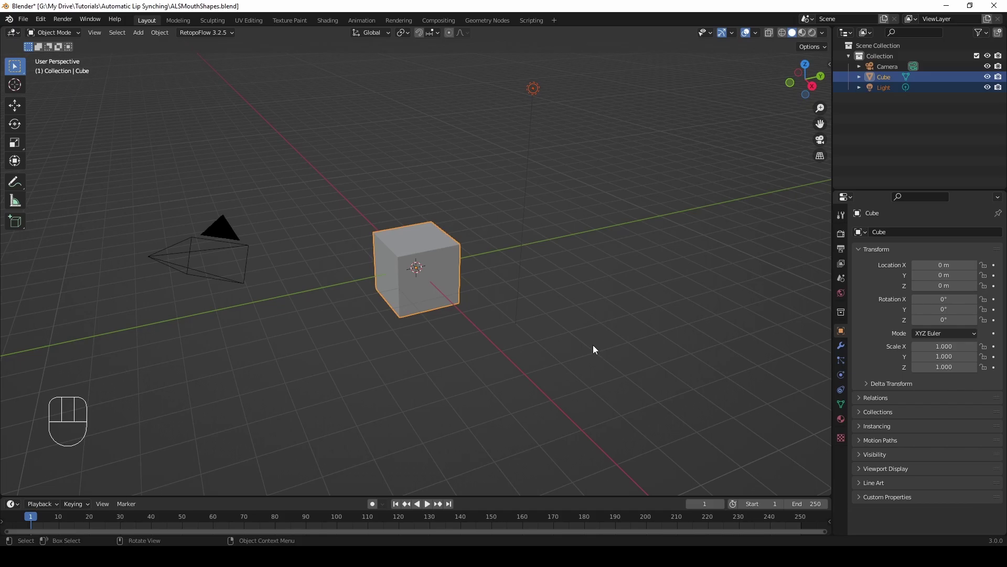
key("x")
left_click(593, 346)
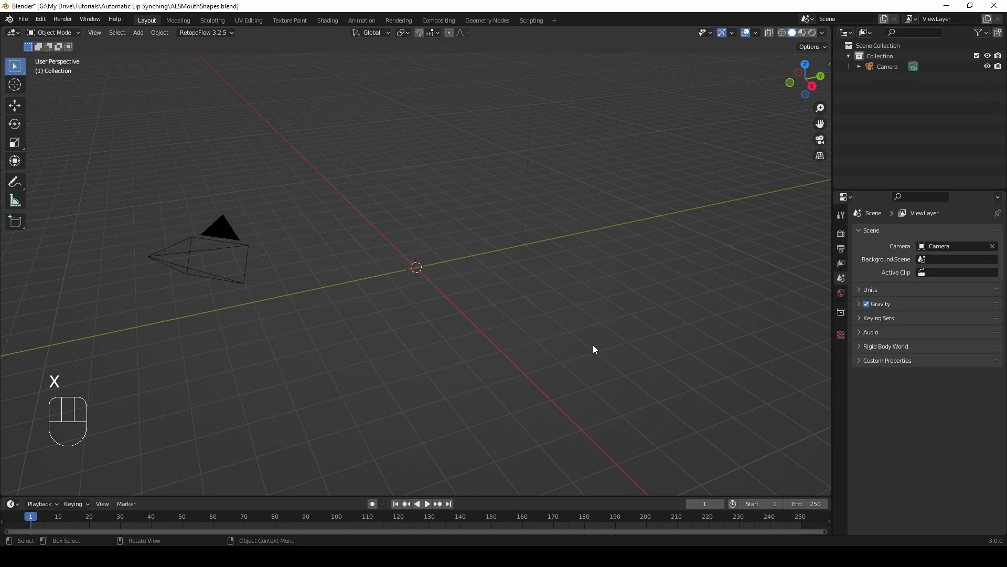
Align the camera to the front view and set its lens type to Orthographic
key("KP_1")
key("ctrl+alt+KP_0")
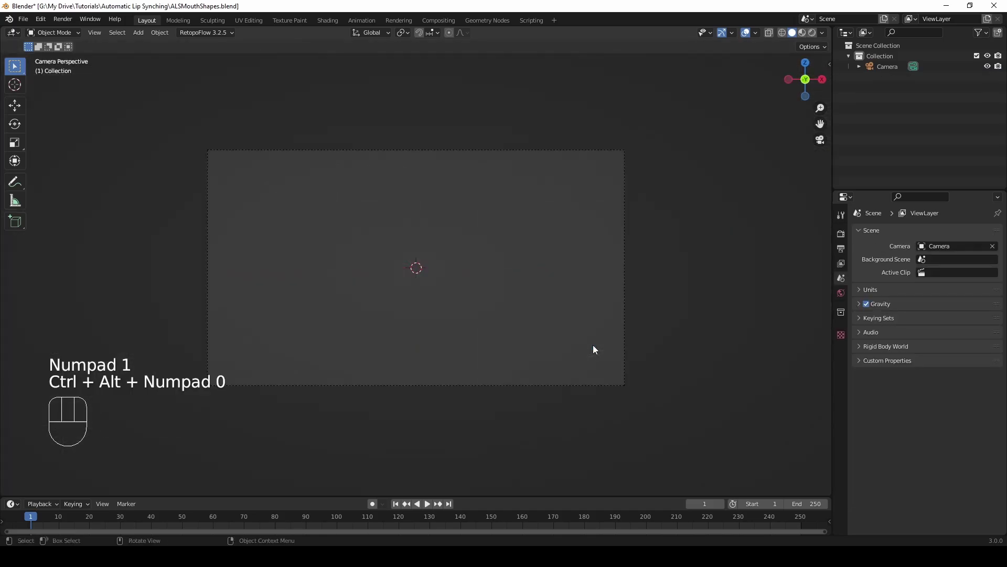
left_click(571, 152)
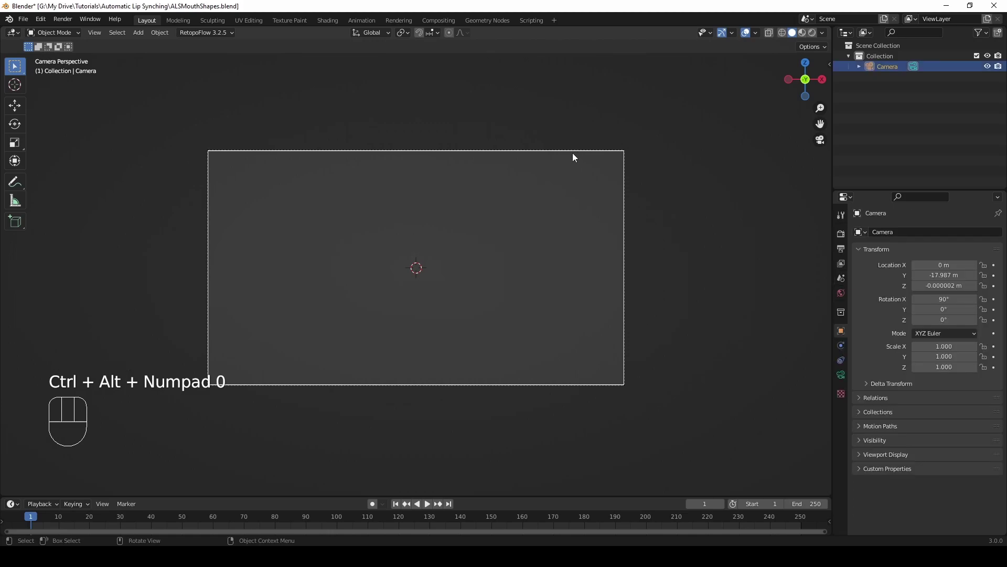
left_click(843, 374)
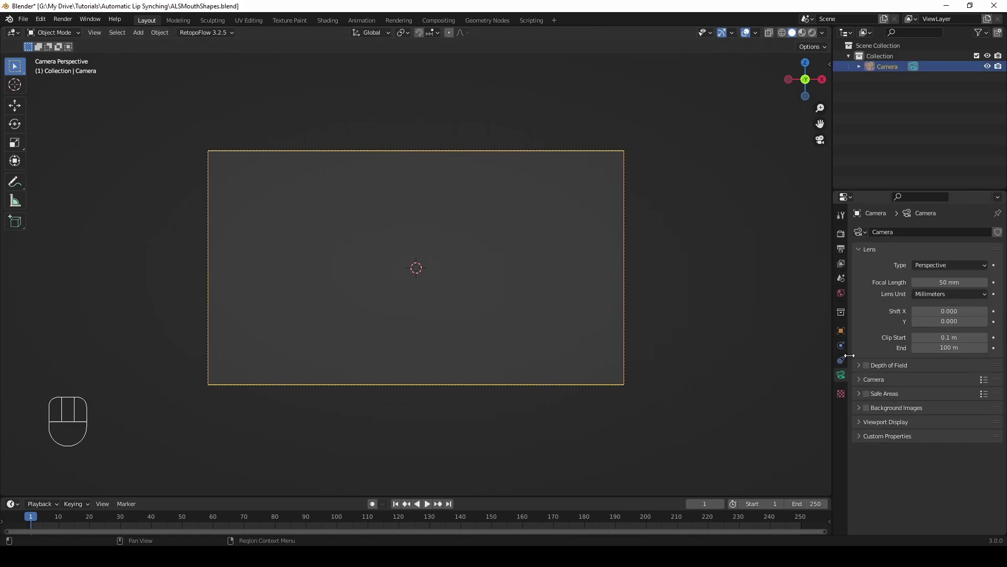
left_click(936, 265)
left_click(931, 288)
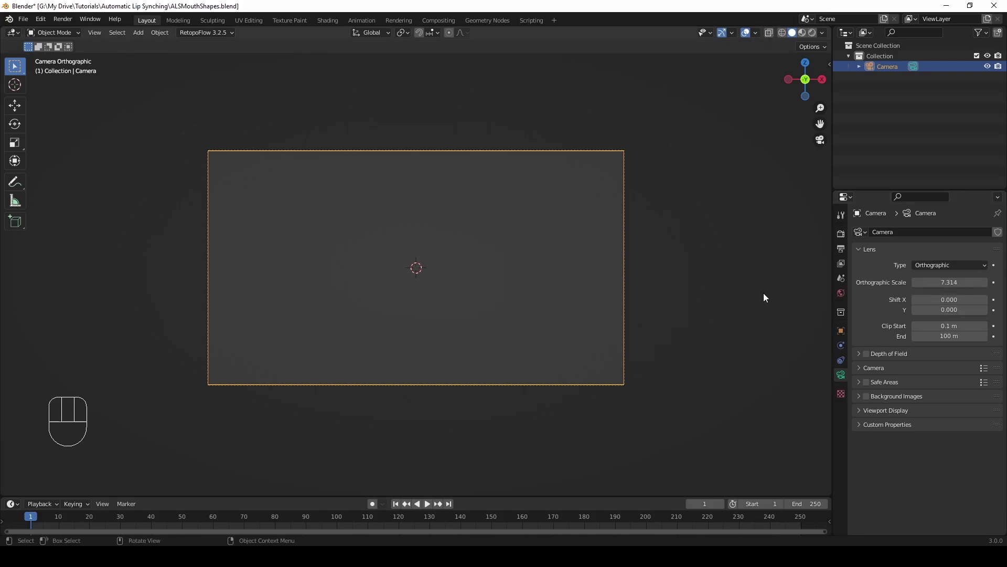
Make the render background transparent in the scene's Film settings
left_click(840, 233)
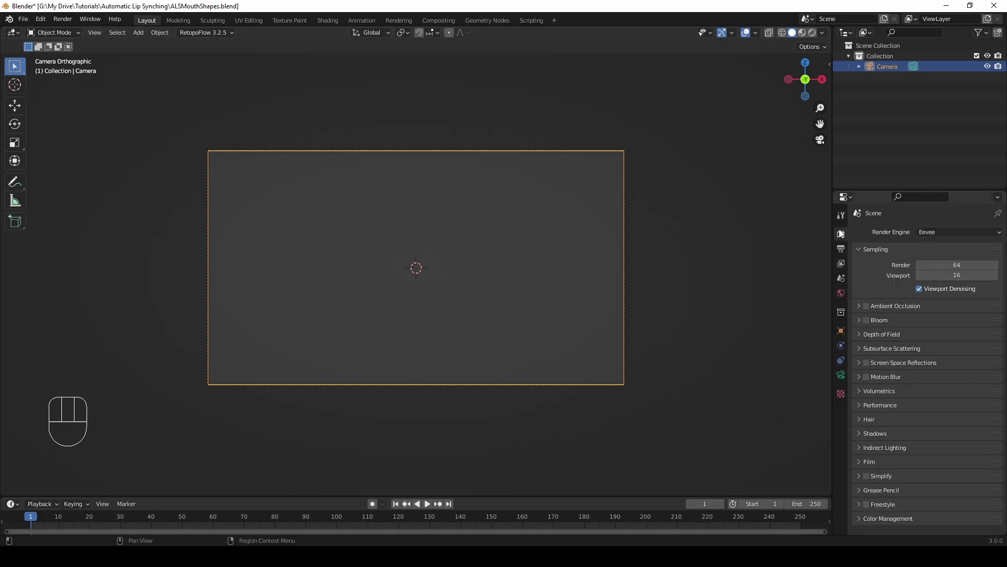
left_click(859, 461)
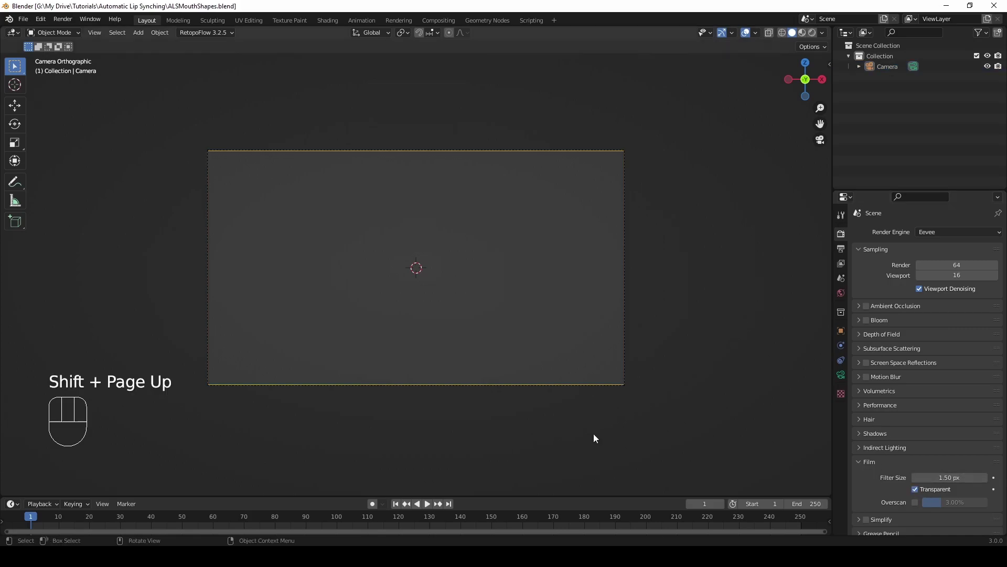
Import mouth image A.png from the mouthShapes folder as an image plane
key("shift+a")
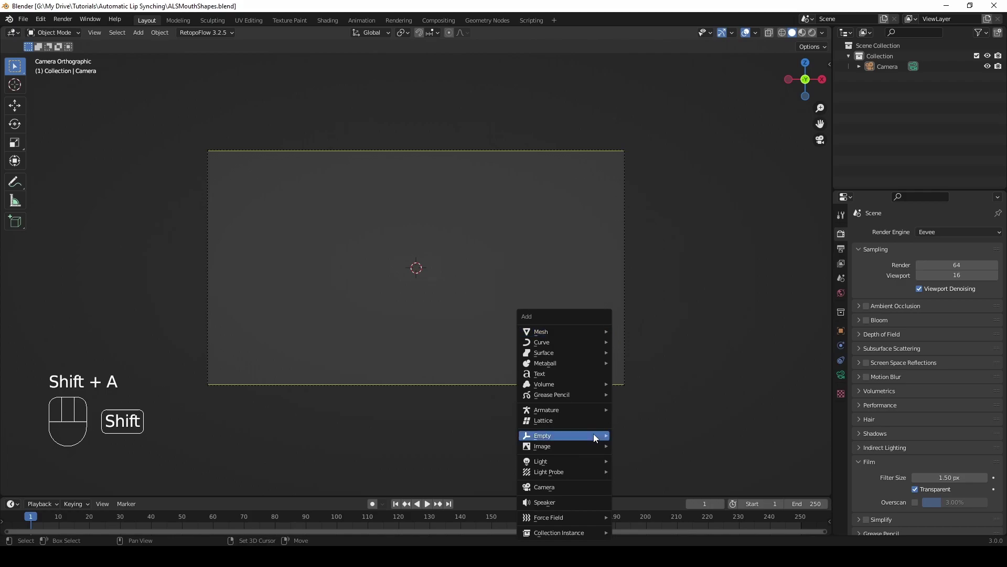
mouse_move(593, 435)
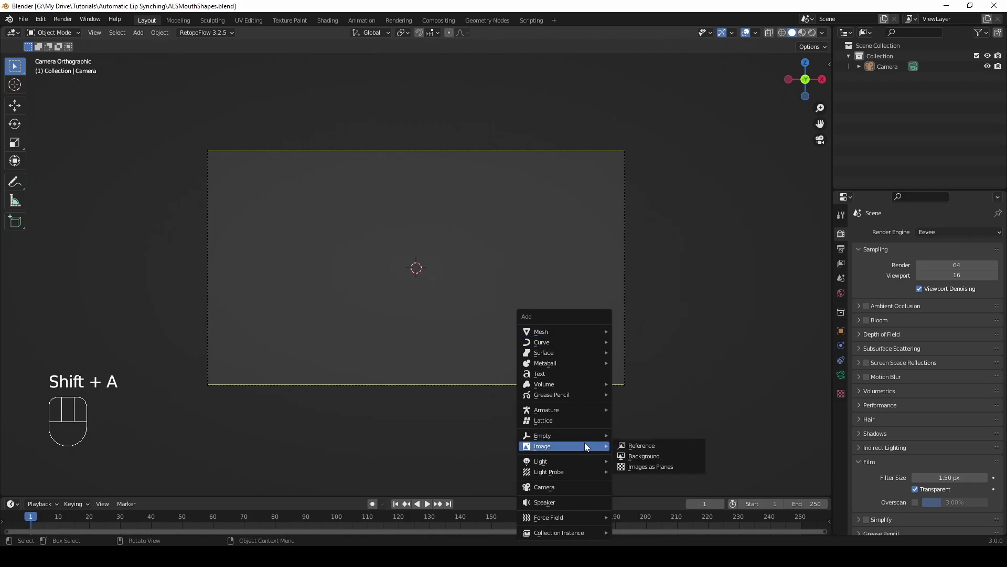
left_click(650, 466)
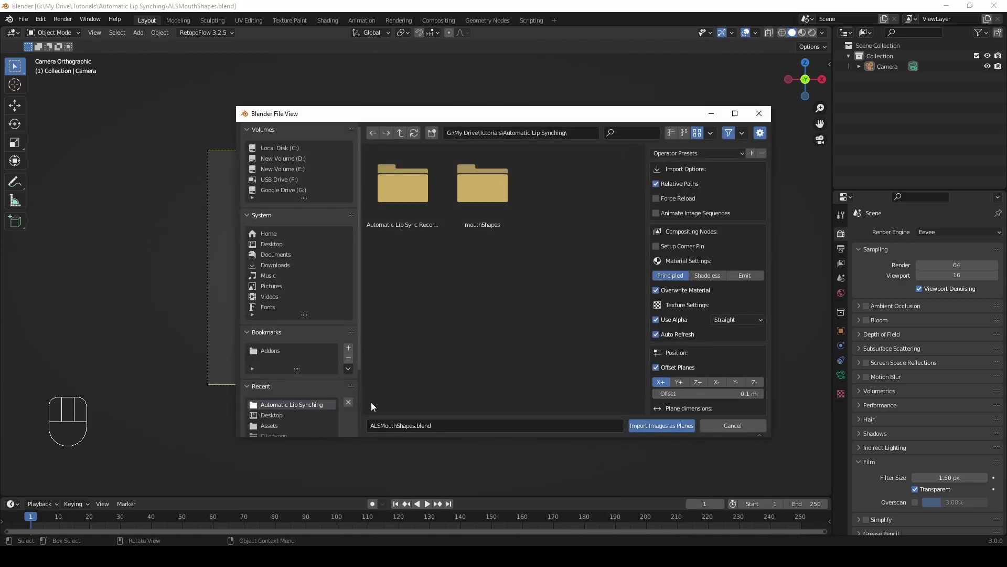
double_click(496, 187)
double_click(405, 187)
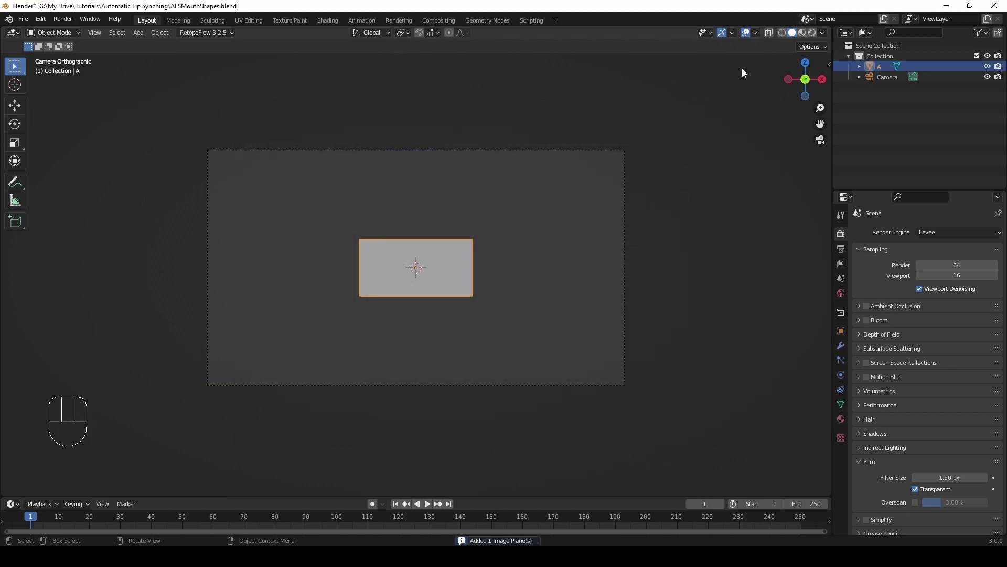
Display the viewport in Material Preview and reduce the camera's orthographic scale until plane A spans the full frame width
left_click(802, 32)
left_click(668, 291)
left_click(451, 279)
left_click(616, 323)
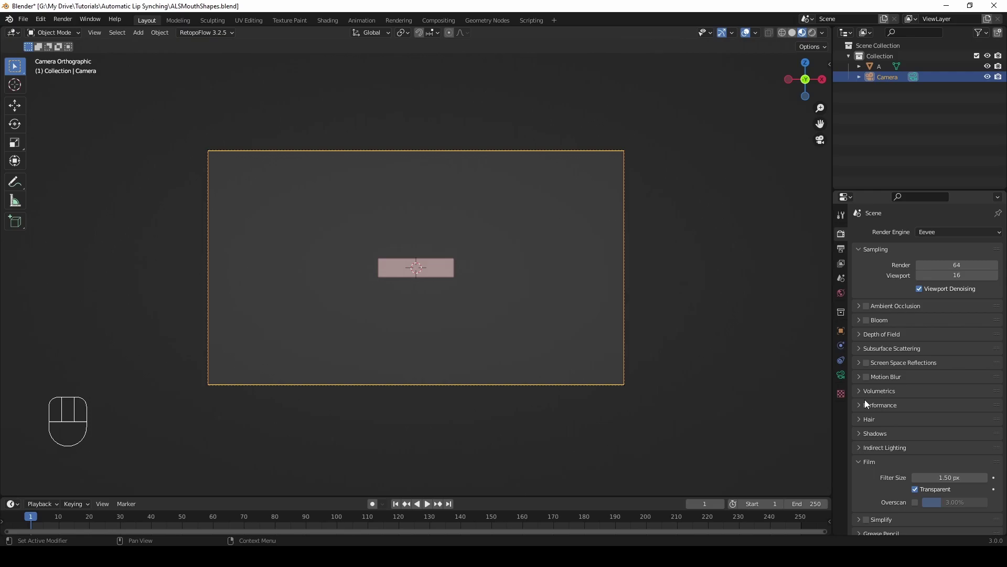
left_click(841, 375)
left_click_drag(945, 283, 885, 282)
left_click_drag(885, 282, 884, 282, "shift")
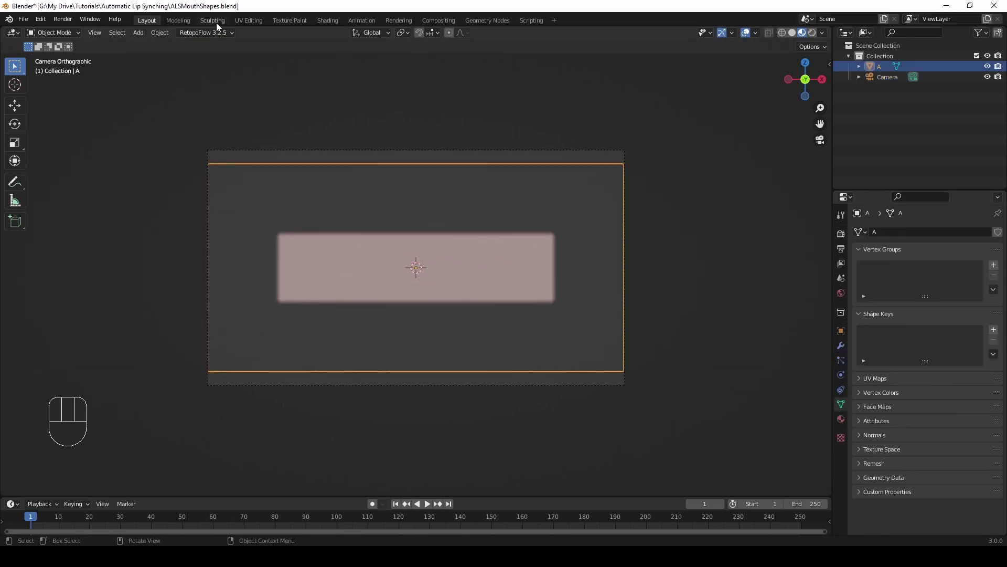
In plane A's material, reroute the A.png colour from Base Color to Emission and set the base colour to black
left_click(328, 20)
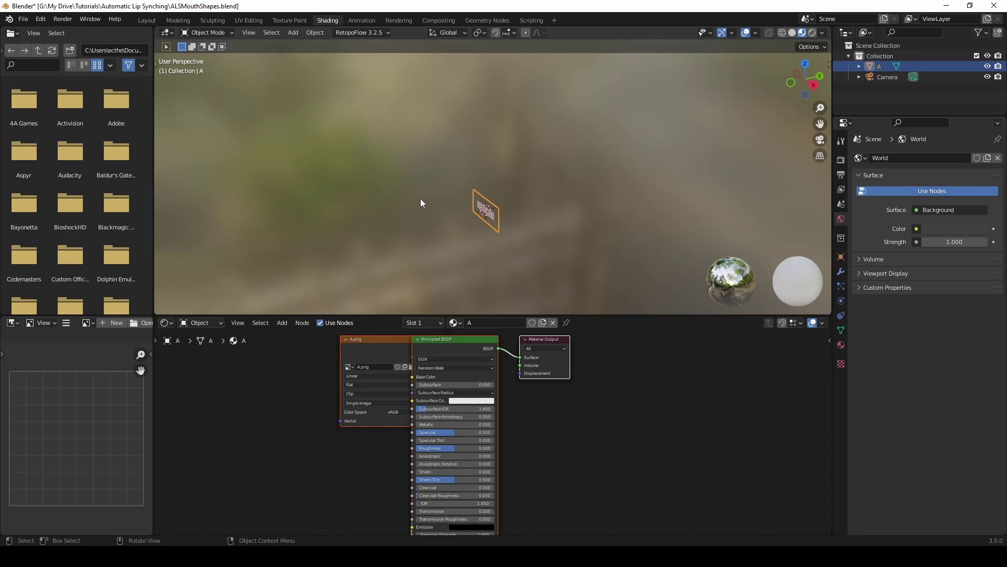
left_click_drag(368, 339, 266, 364)
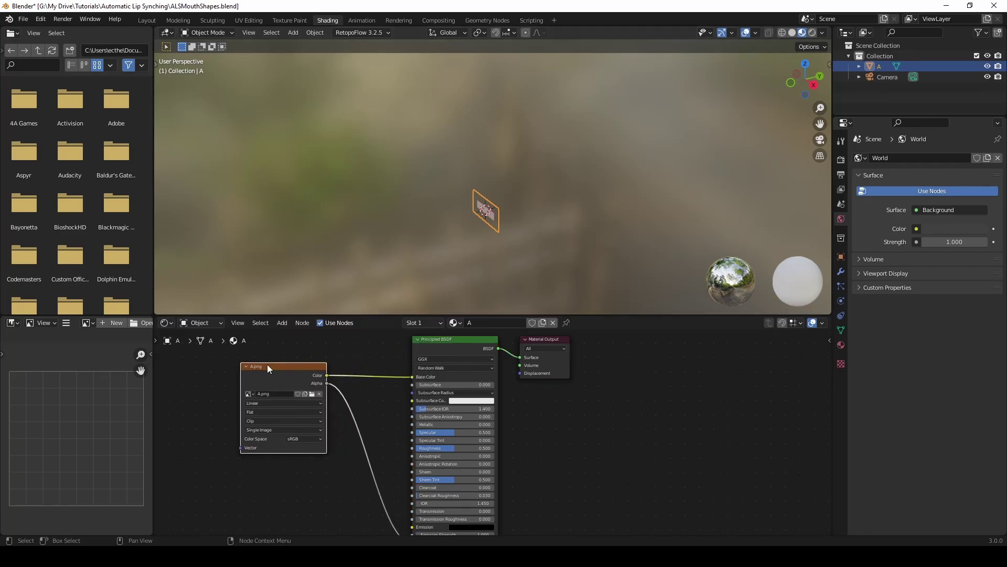
left_click_drag(412, 376, 411, 458)
scroll(406, 380, "up", 1)
middle_click_drag(364, 346, 399, 421)
left_click(509, 362)
left_click_drag(546, 250, 546, 304)
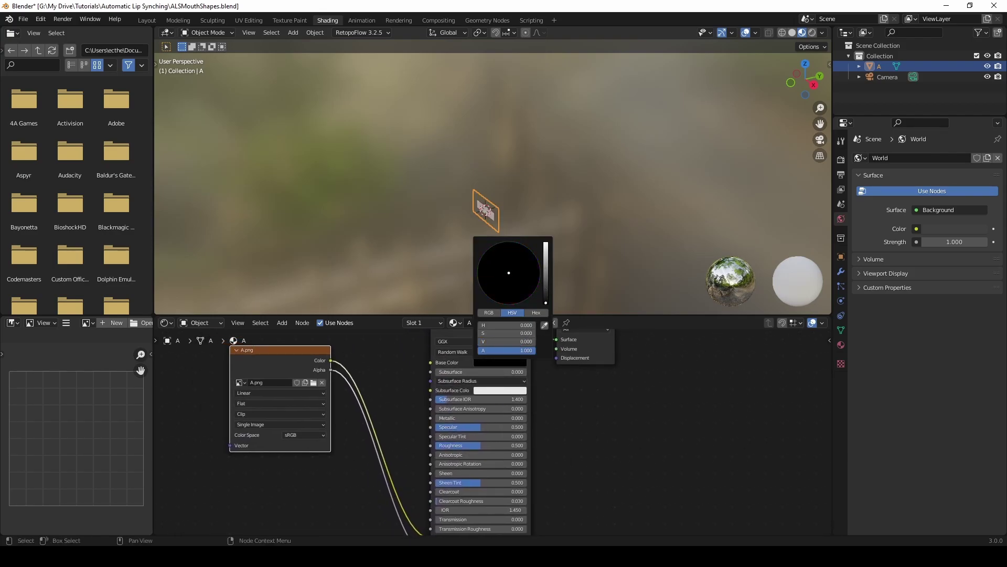
Set the A.png texture's interpolation to Closest and return to the Layout workspace
left_click(273, 394)
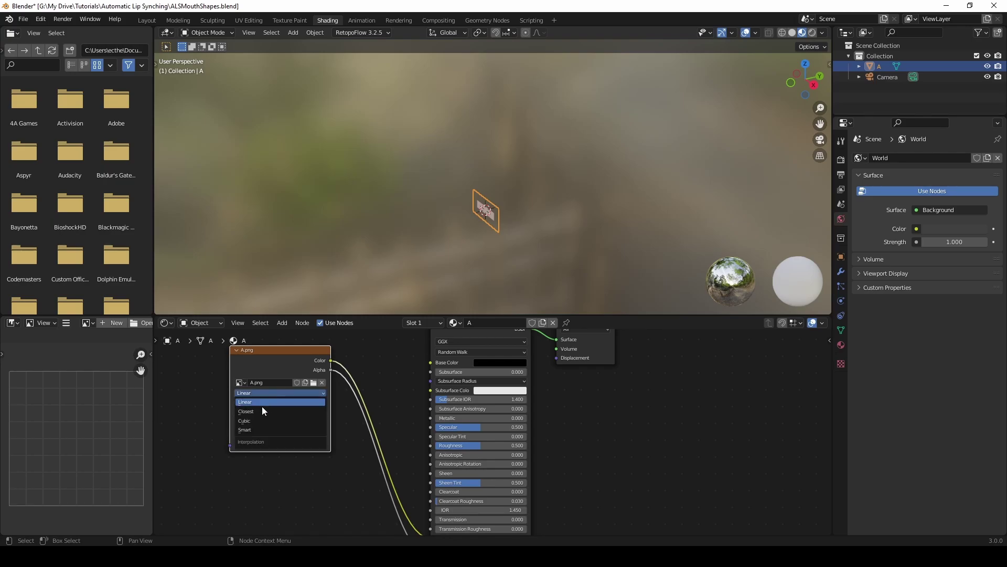
left_click(257, 411)
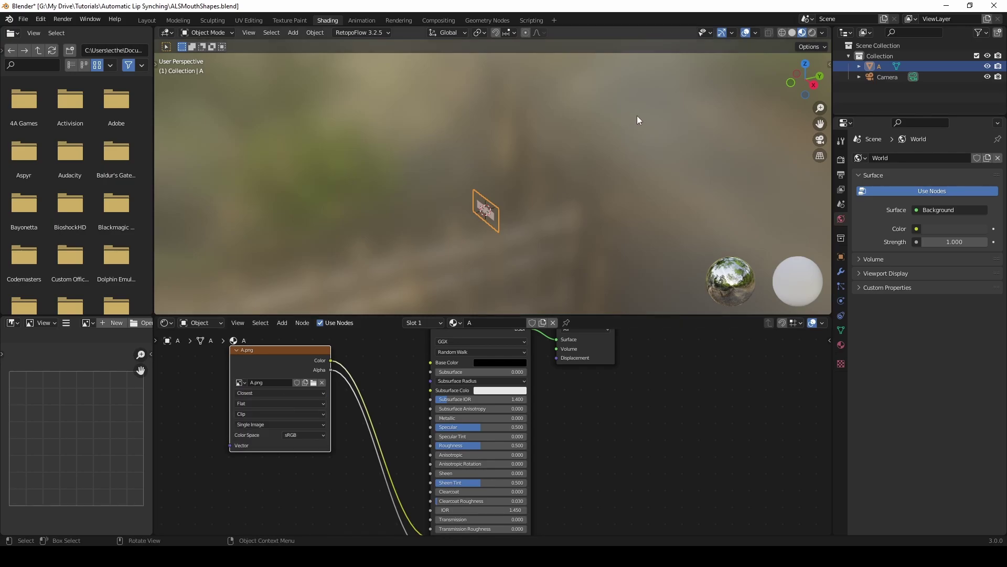
left_click(147, 21)
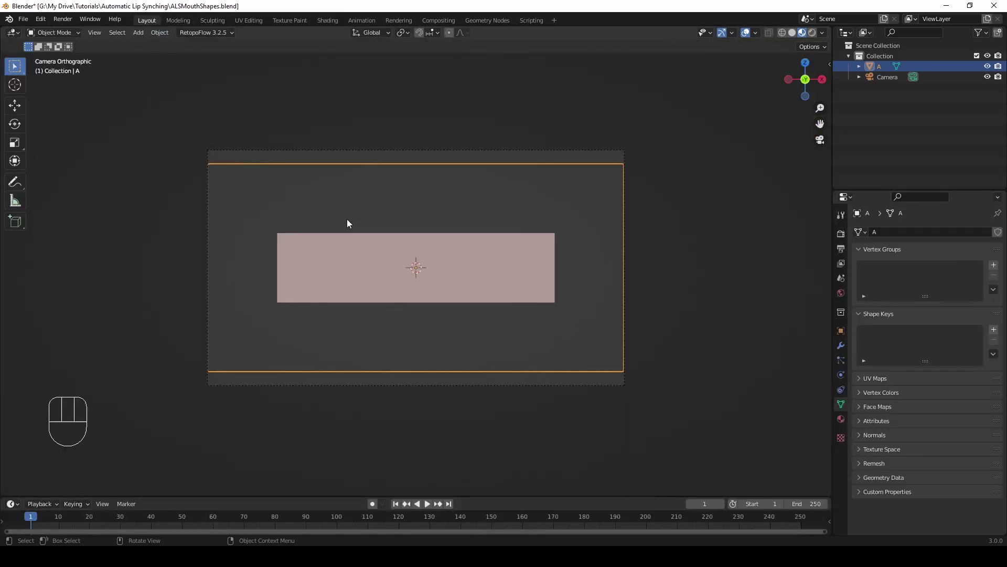
Import mouth image B from the mouthShapes folder as an image plane
left_click(677, 439)
key("shift+a")
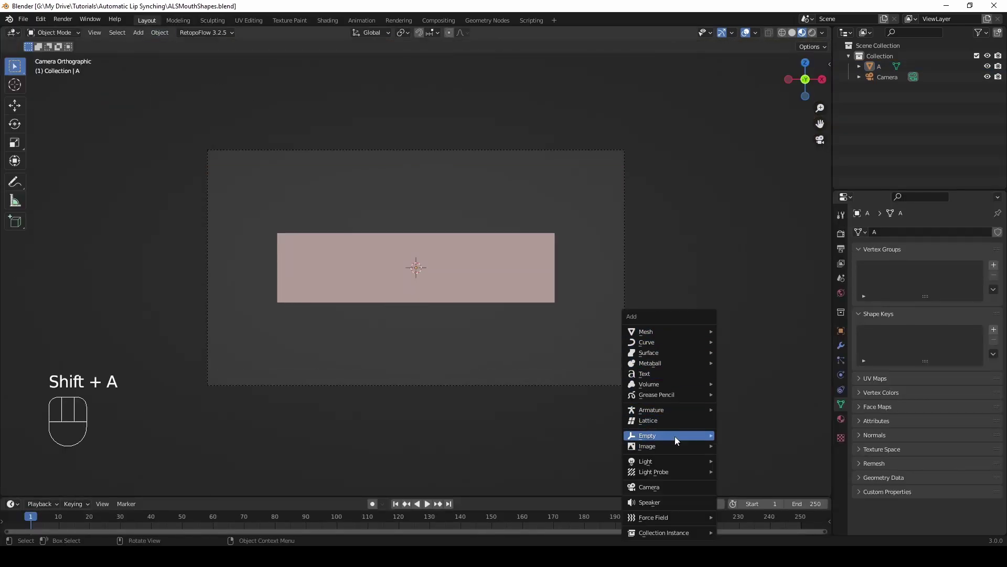
mouse_move(677, 446)
left_click(756, 467)
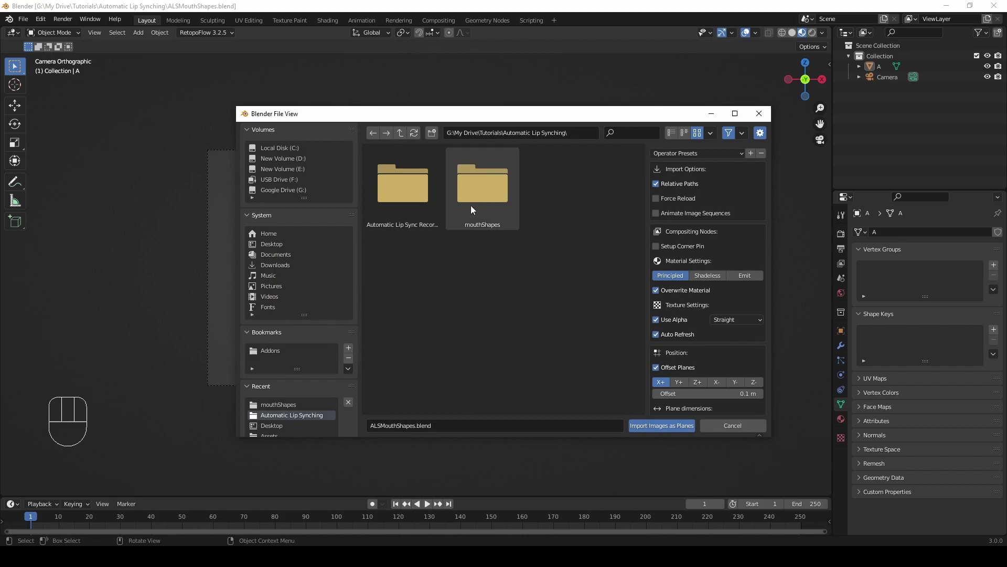
double_click(471, 206)
double_click(470, 205)
Import mouth image H.png from the mouthShapes folder as an image plane
left_click(695, 302)
key("shift+a")
mouse_move(701, 303)
left_click(753, 321)
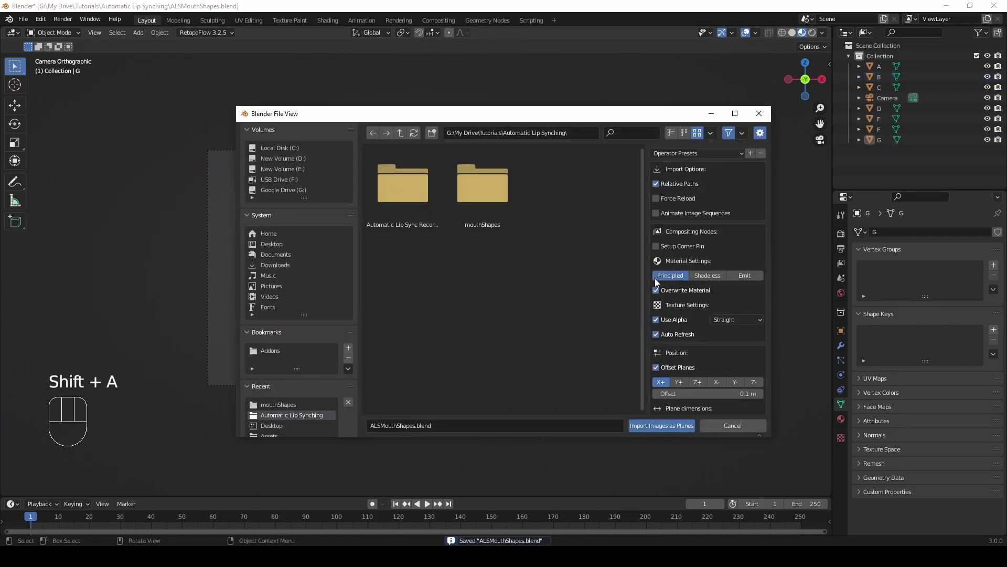
double_click(482, 183)
double_click(486, 351)
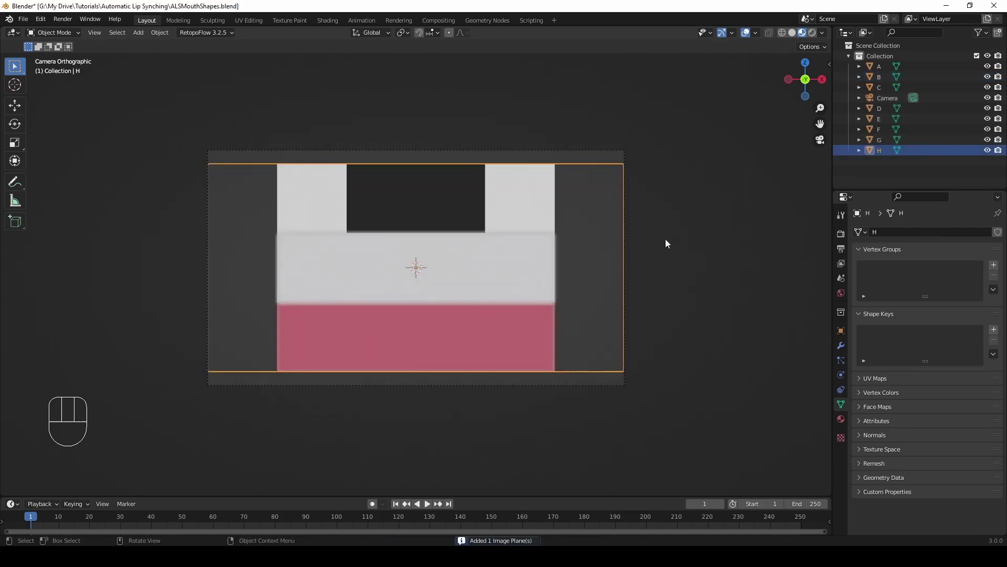
Open plane H's material in the Shading workspace and set the H.png texture's interpolation to Closest
left_click(730, 220)
left_click(566, 197)
left_click(336, 21)
left_click_drag(293, 251, 228, 256)
left_click(223, 302)
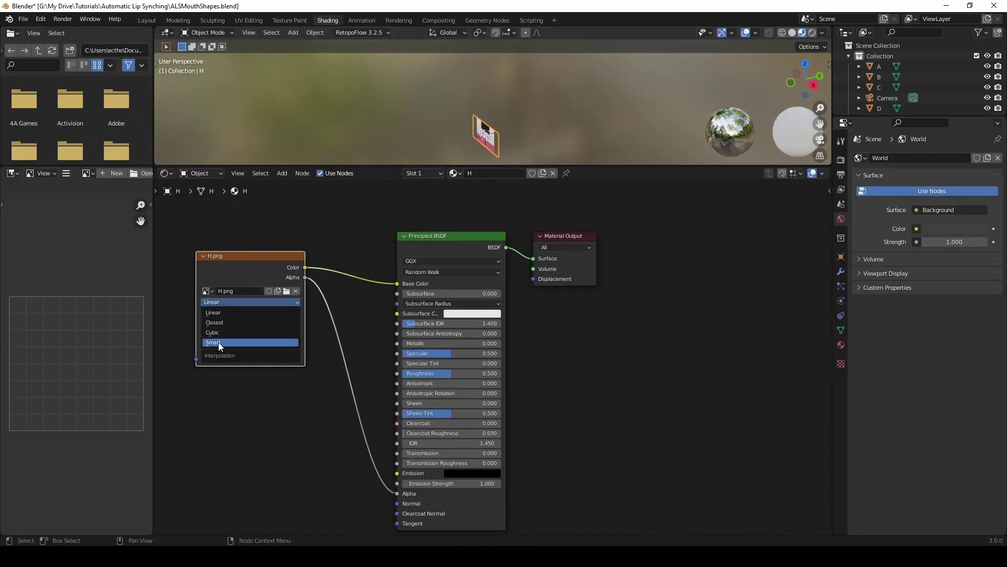
left_click(217, 323)
Reroute the H.png colour from Base Color to Emission, set the base colour to black and save the file
left_click_drag(397, 284, 397, 474)
left_click(472, 284)
left_click_drag(522, 202, 523, 222)
left_click(563, 346)
key("ctrl+s")
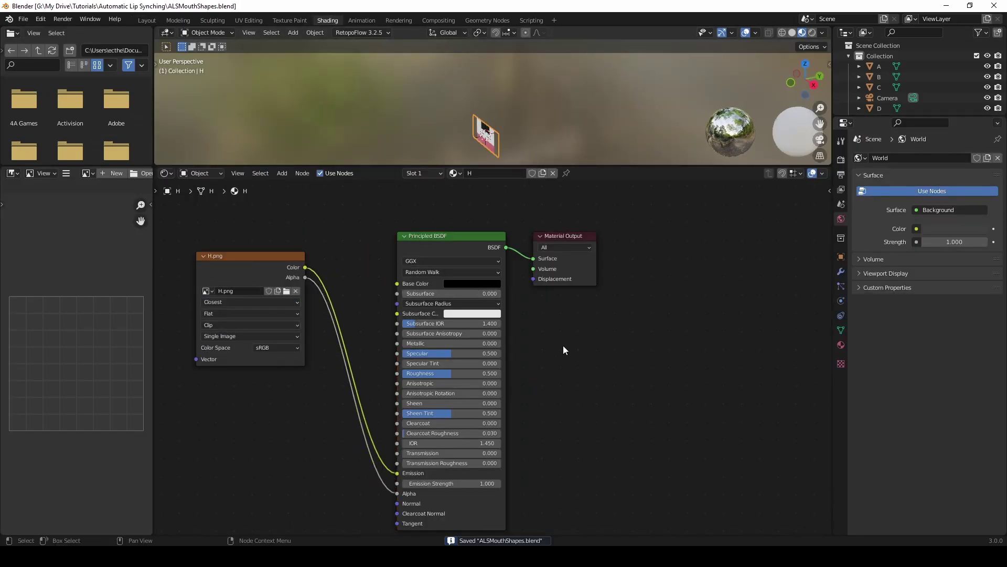
Back in the Layout workspace, add a Basis shape key and a second shape key named A to plane A
left_click(148, 20)
key("shift+Page_Up")
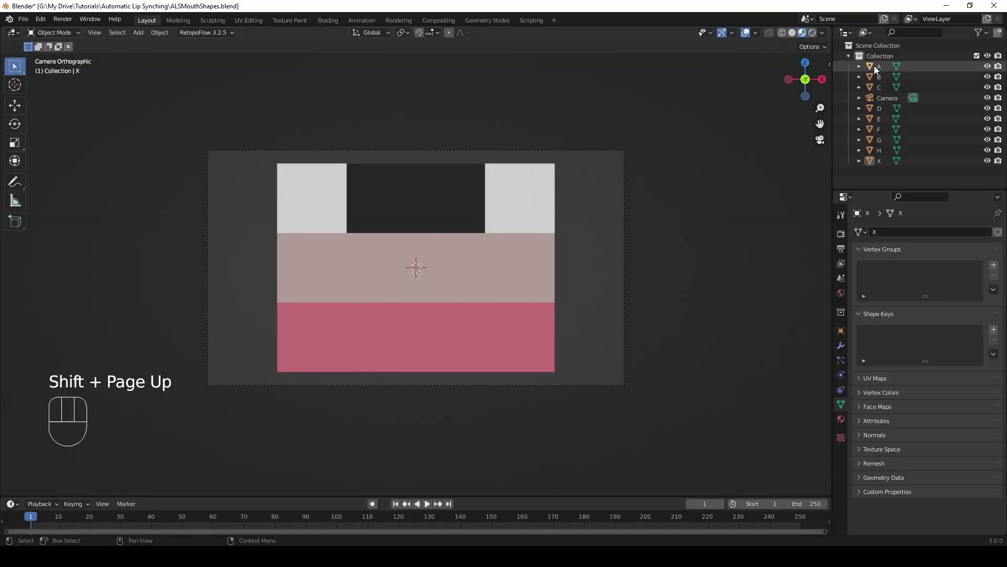
left_click(875, 66)
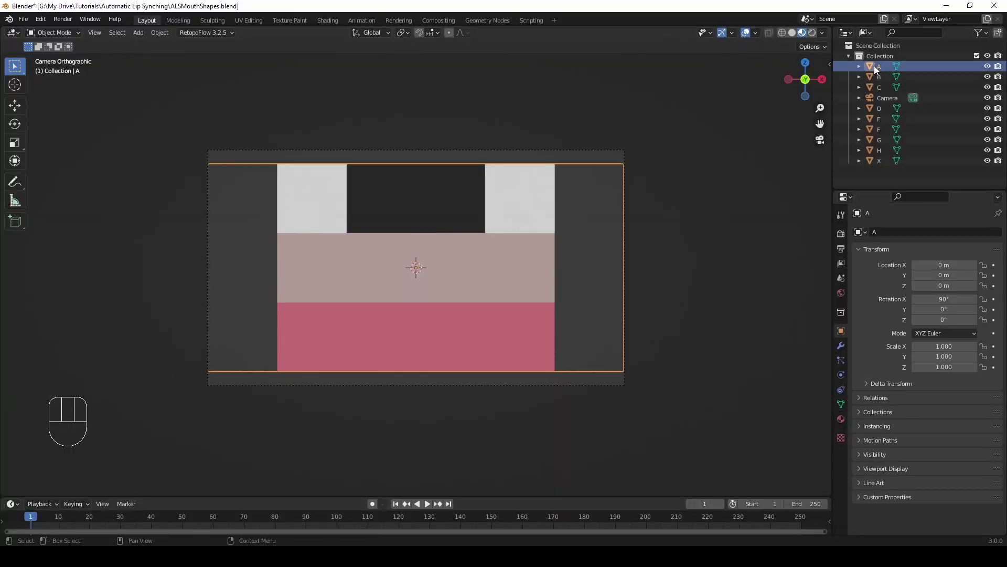
left_click(841, 403)
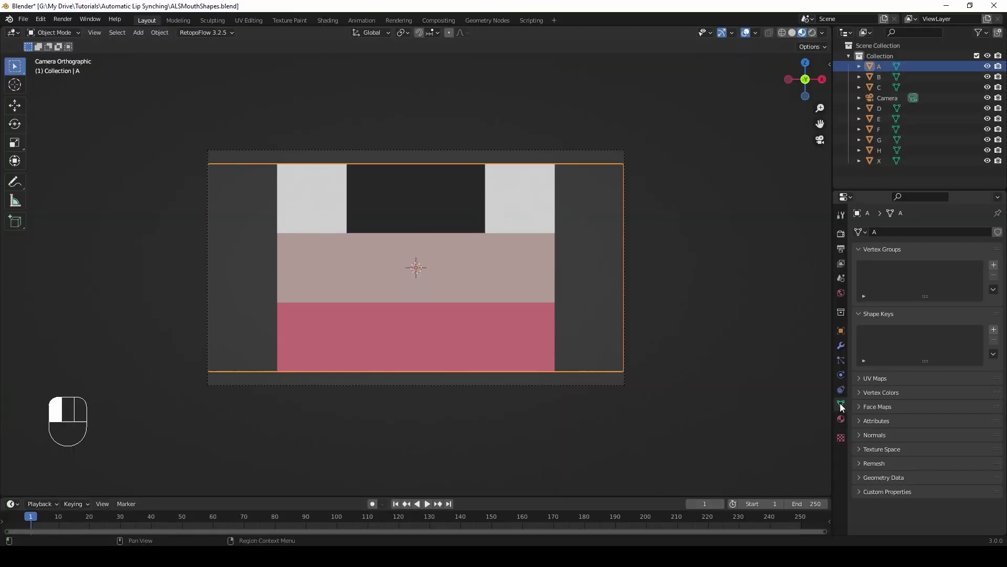
left_click(993, 329)
left_click(993, 329)
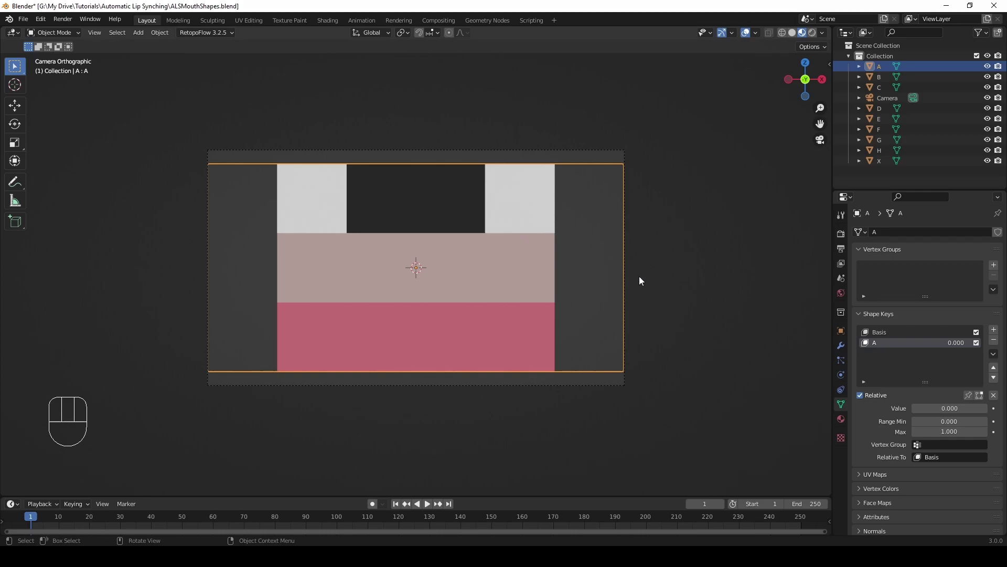
With shape key A active, scale plane A's whole mesh to 0 in Edit Mode and return to Object Mode
key("Tab")
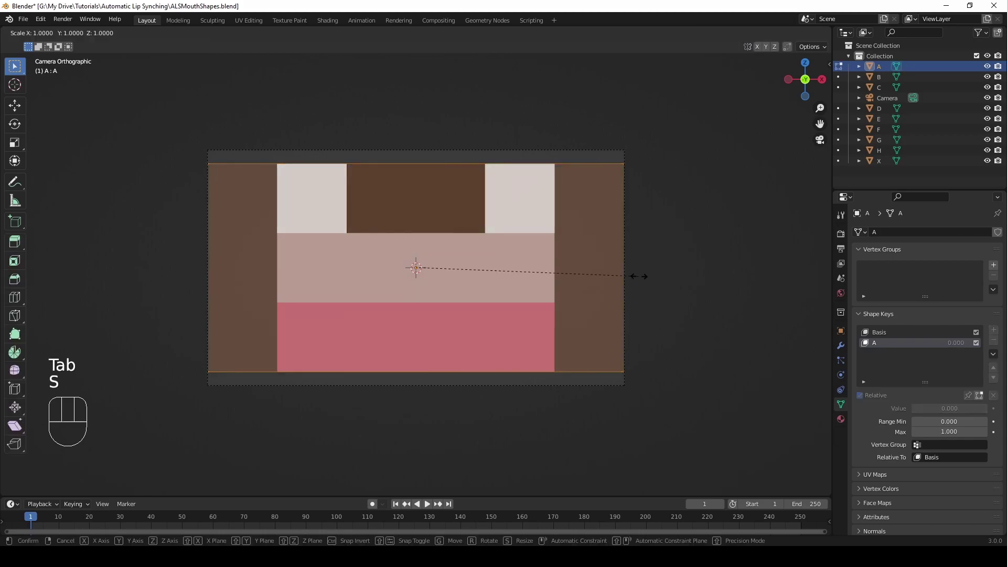
left_click(639, 276)
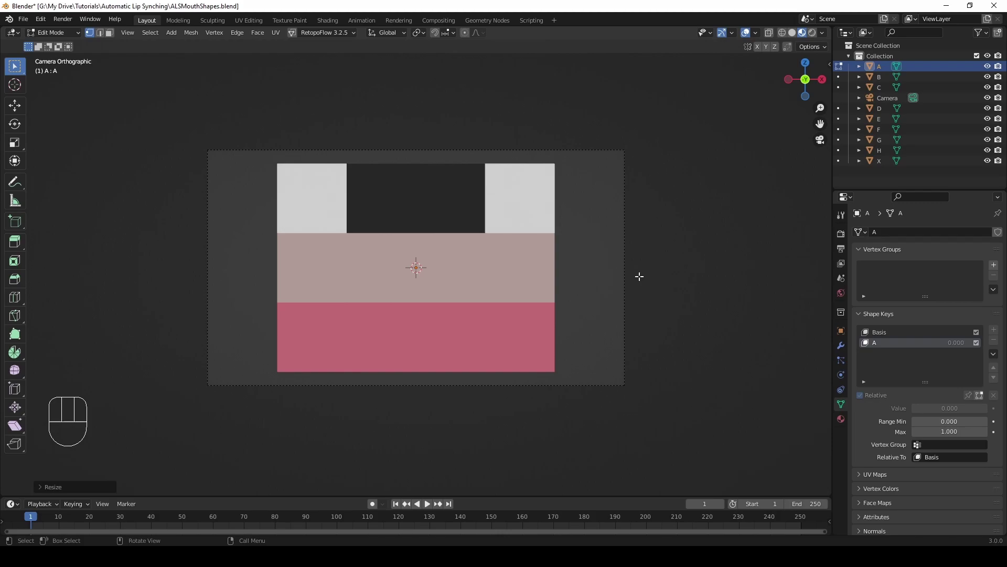
key("Tab")
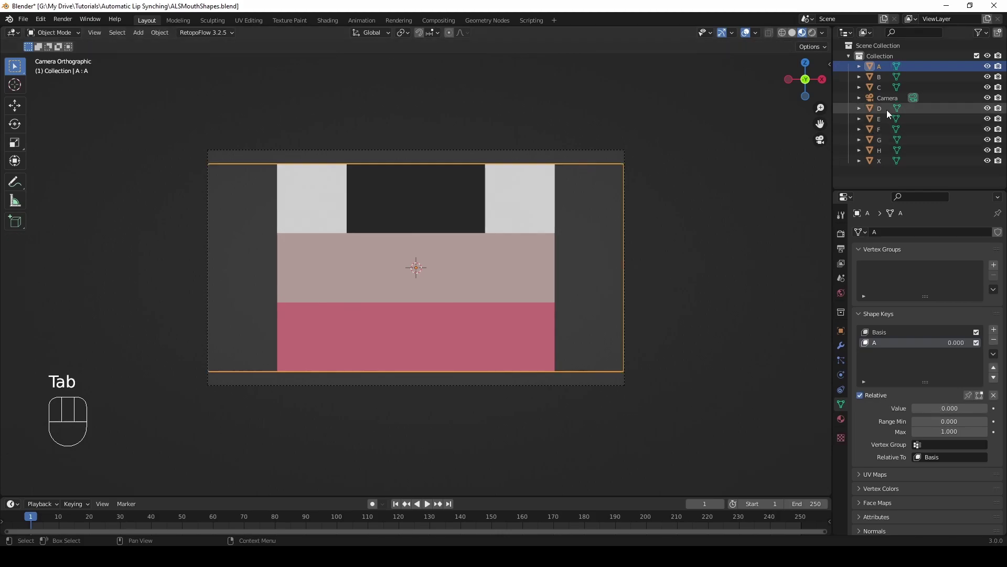
Hide every object except plane A and test the value of its shape key A
left_click(987, 76)
left_click_drag(987, 87, 991, 166)
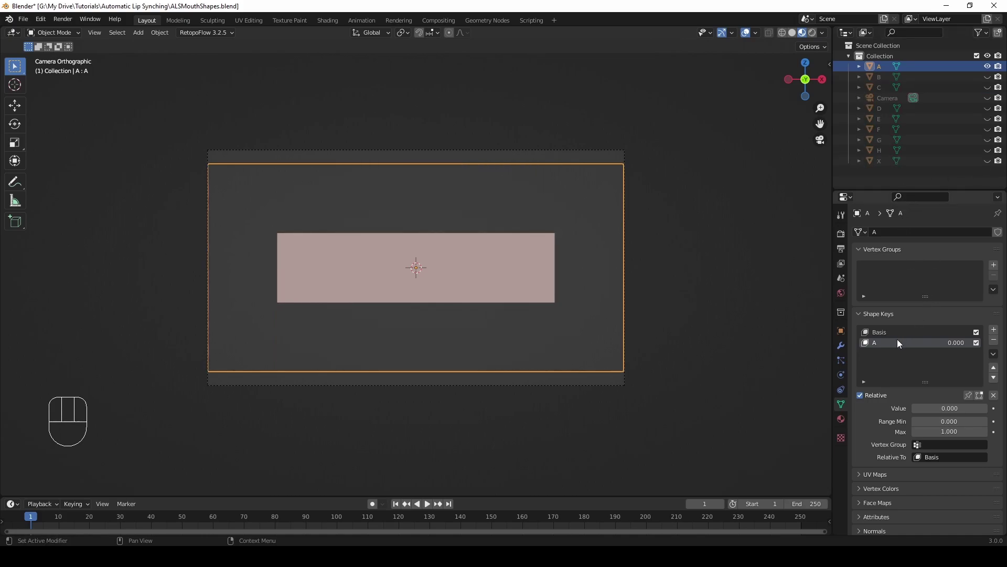
mouse_move(920, 408)
left_mouse_down()
mouse_move(982, 408)
mouse_move(914, 408)
left_mouse_up()
Show only plane B, add Basis and B shape keys to it, and scale its mesh to 0 in key B
left_click(987, 67)
left_click(988, 77)
left_click(879, 77)
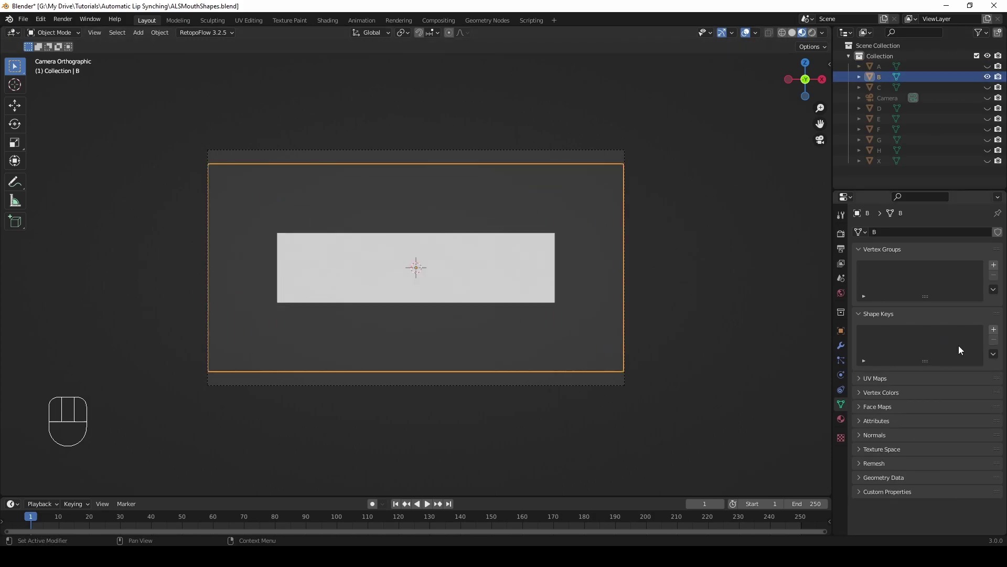
key("Tab")
key("s")
key("0")
left_click(697, 312)
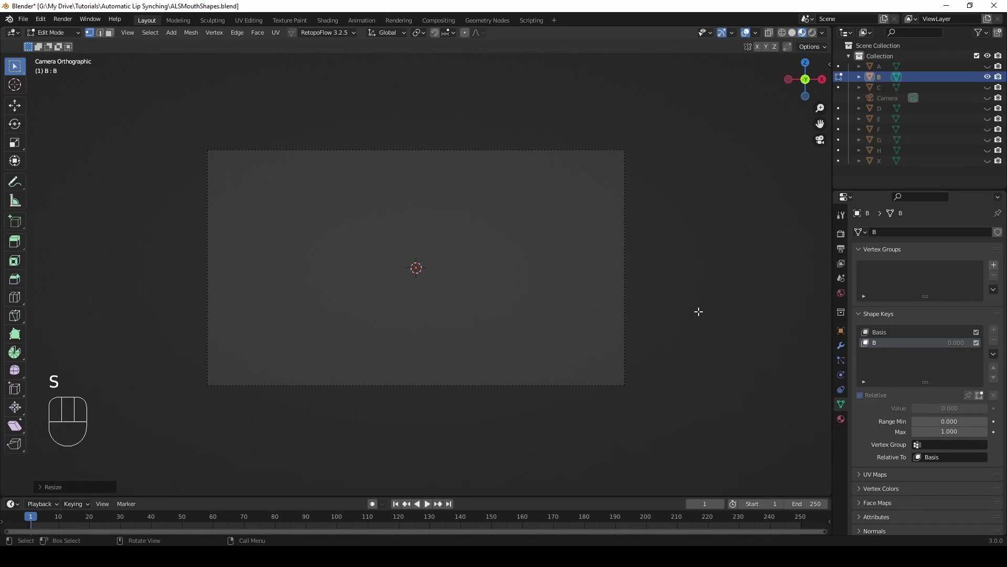
key("Tab")
Show only plane C, add Basis and C shape keys, scale its mesh to 0 in key C and test the key's value
left_click(987, 76)
left_click(987, 87)
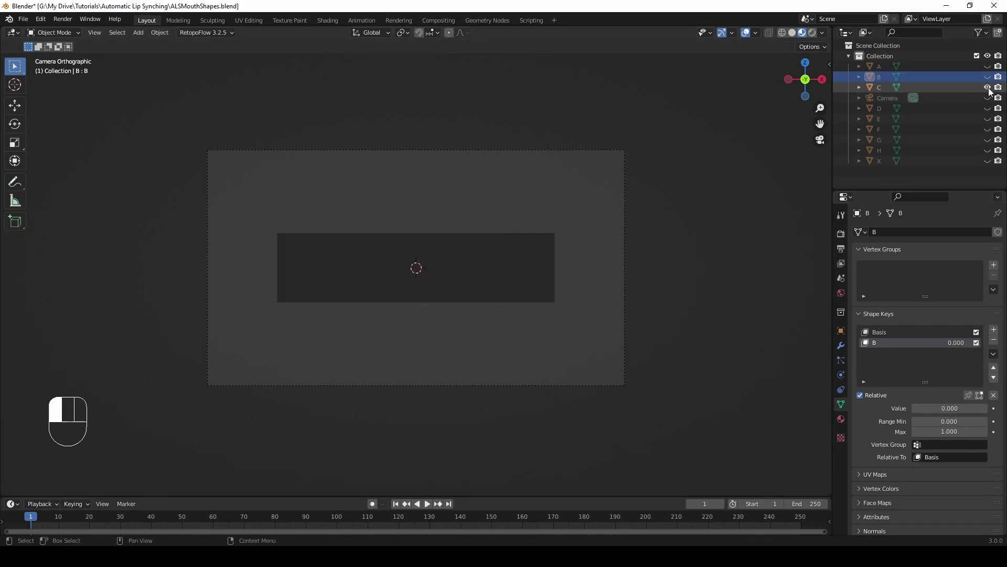
left_click(533, 266)
left_click(875, 342)
key("Tab")
key("s")
key("0")
left_click(638, 311)
key("Tab")
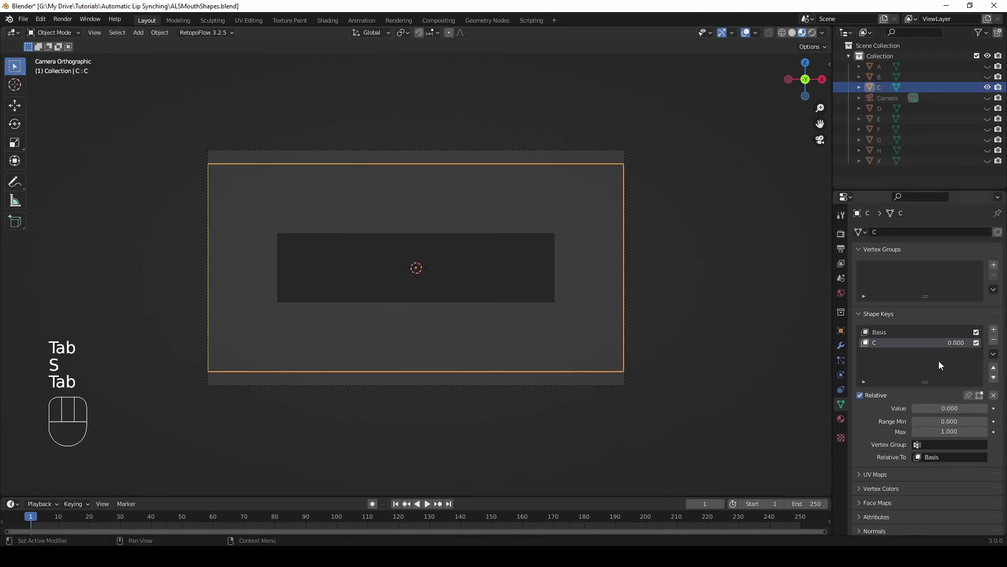
left_click_drag(939, 408, 918, 408)
Show only plane D, add Basis and D shape keys to it, and scale its mesh to 0 in key D
left_click(987, 88)
left_click(988, 108)
left_click(569, 247)
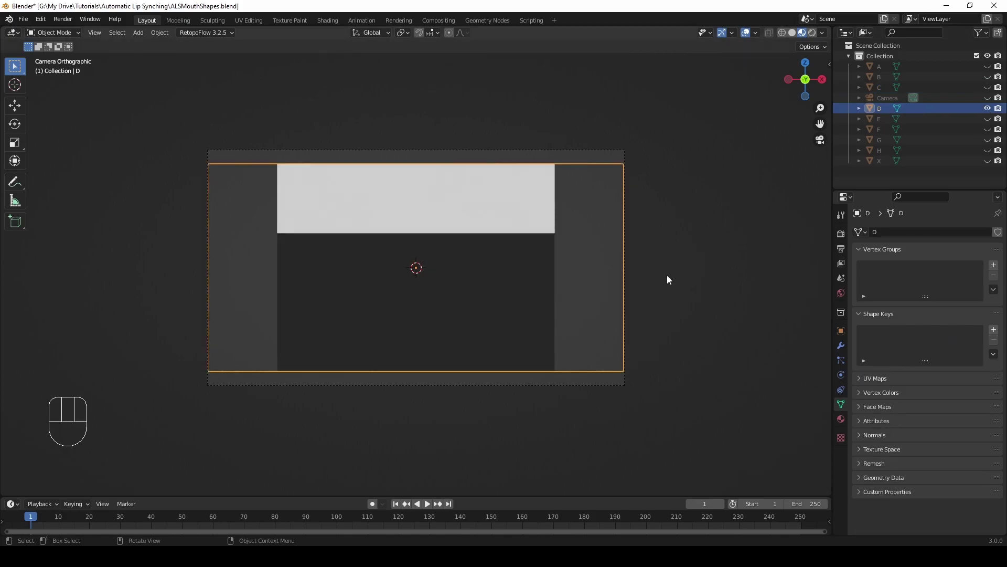
left_click(881, 342)
key("Tab")
key("s")
key("0")
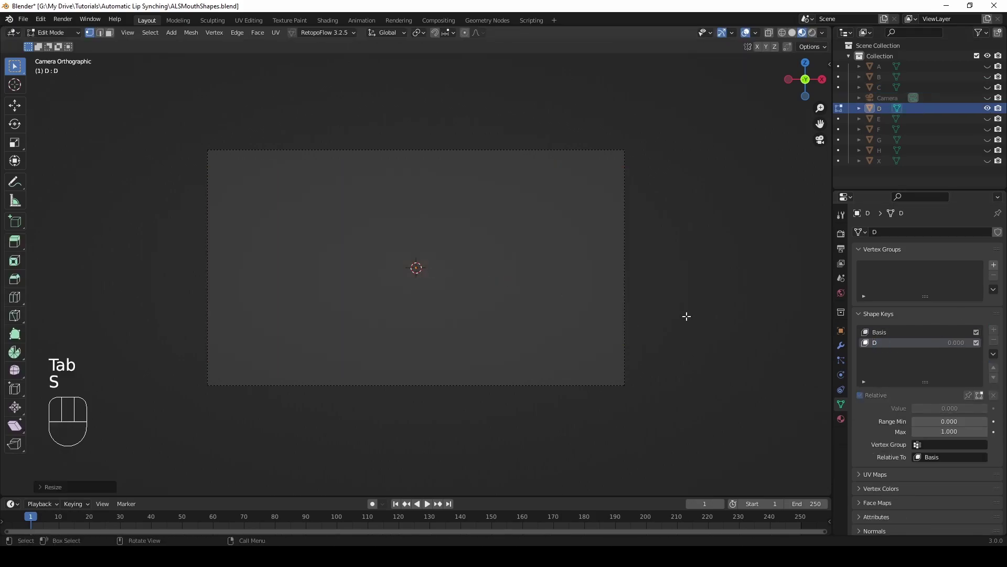
key("Tab")
Show only plane E and add Basis and E shape keys to it
left_click(987, 108)
left_click(987, 118)
left_click(600, 163)
key("Tab")
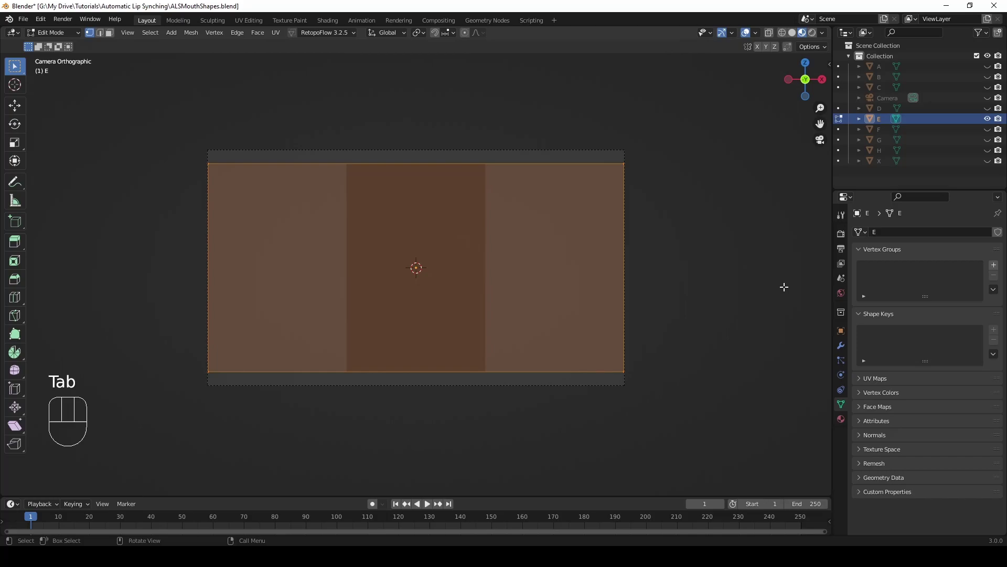
key("Tab")
left_click(894, 344)
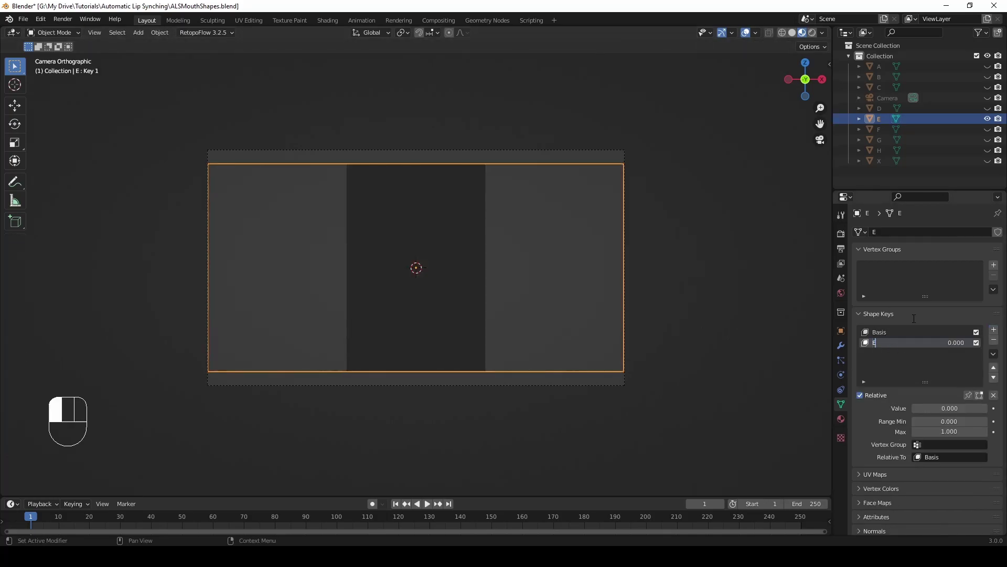
key("shift+Page_Up")
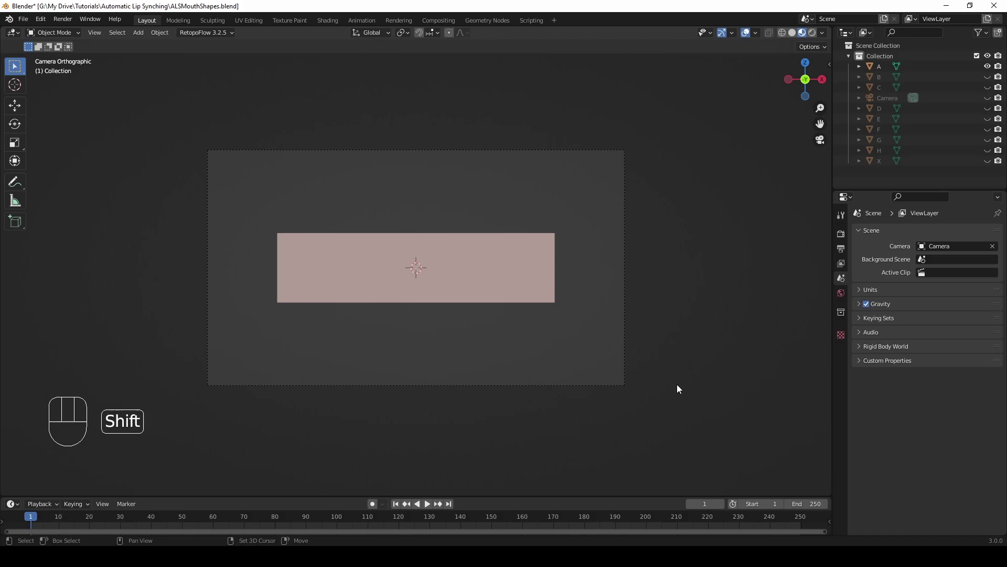
Add an armature, scale it down and move it beside the right edge of the camera frame
key("shift+a")
left_click(724, 384)
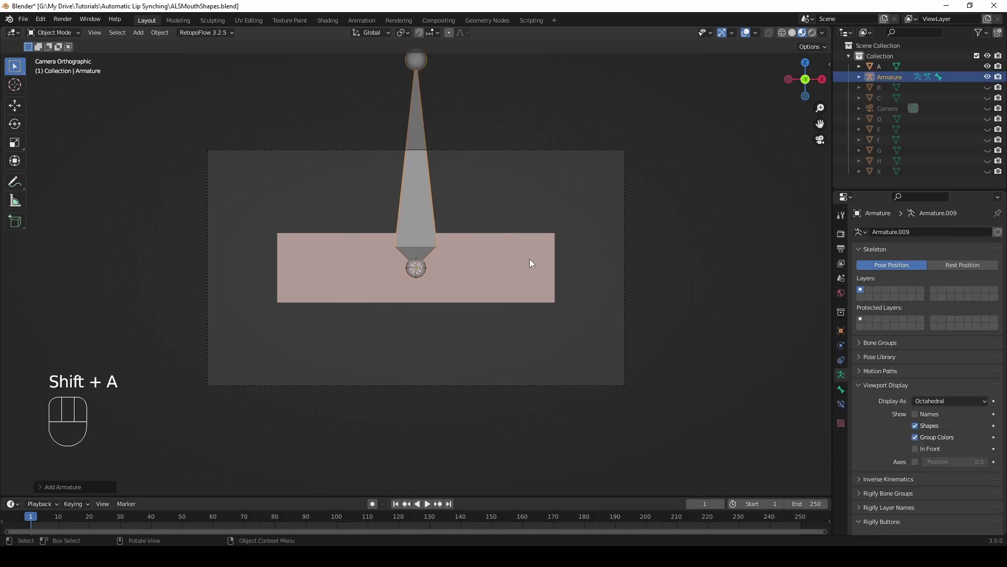
key("s")
left_click(461, 242)
key("g")
left_click(666, 156)
Duplicate the bone repeatedly along the Z axis to build a vertical column of eight bones
key("Tab")
key("a")
key("shift+d")
key("z")
left_click(660, 207)
key("shift+d")
key("z")
left_click(692, 254)
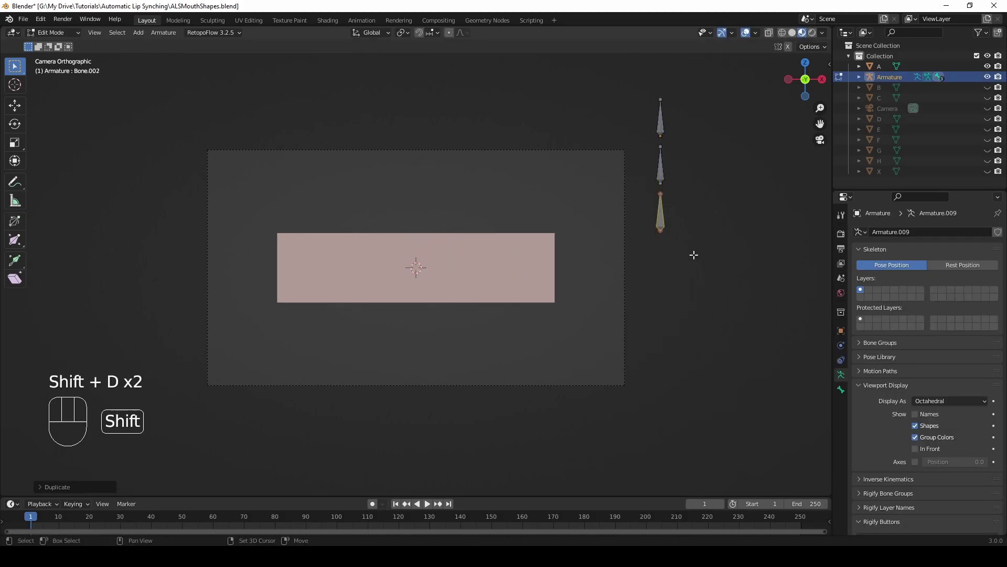
key("shift+d")
key("z")
left_click(690, 436)
key("shift+d")
key("z")
left_click(696, 486)
Scale down the whole bone column and duplicate a ninth bone along Z at its lower end
key("a")
key("s")
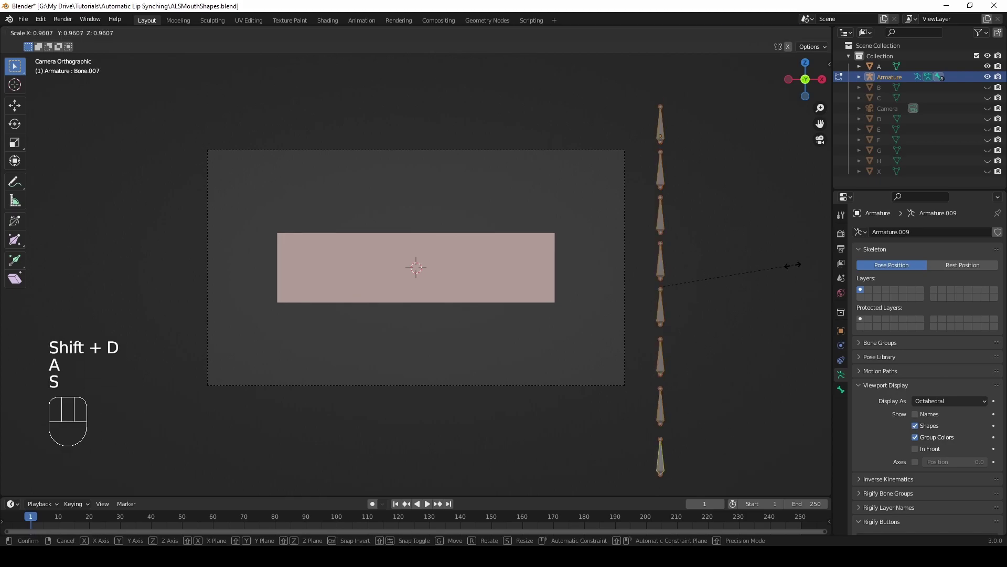
left_click(751, 263)
key("Tab")
key("Tab")
key("shift+d")
key("z")
left_click(669, 444)
Move the armature along Z to align it with the camera frame and display its bone names
key("Tab")
key("g")
key("z")
left_click(714, 234)
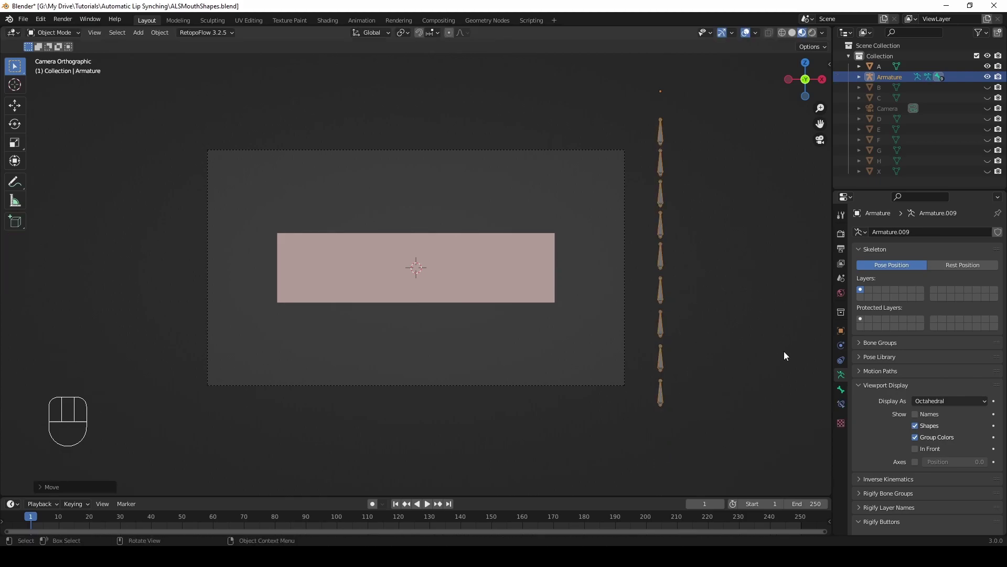
left_click(915, 414)
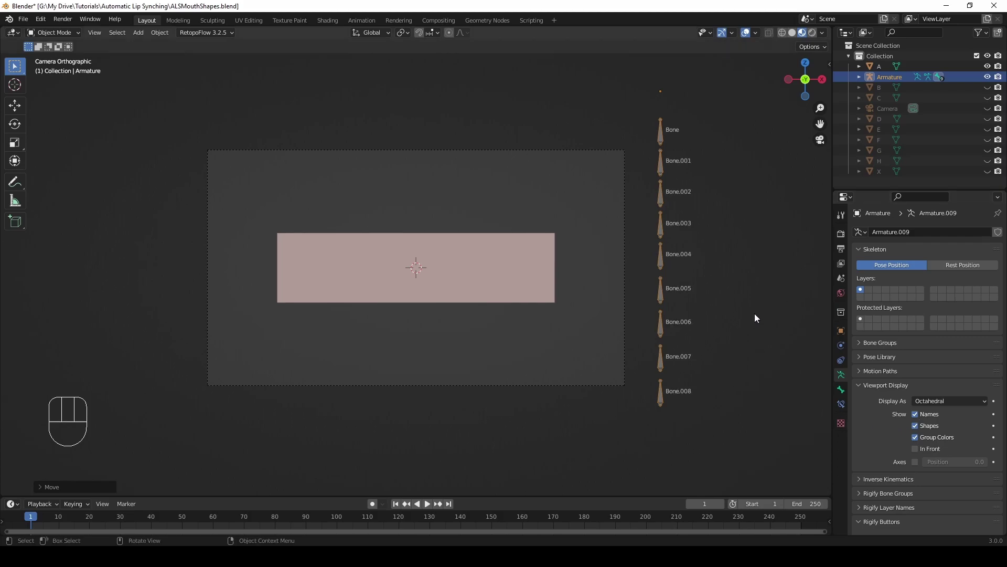
Rename the top three bones of the armature A, B and C in descending order
left_click(664, 138)
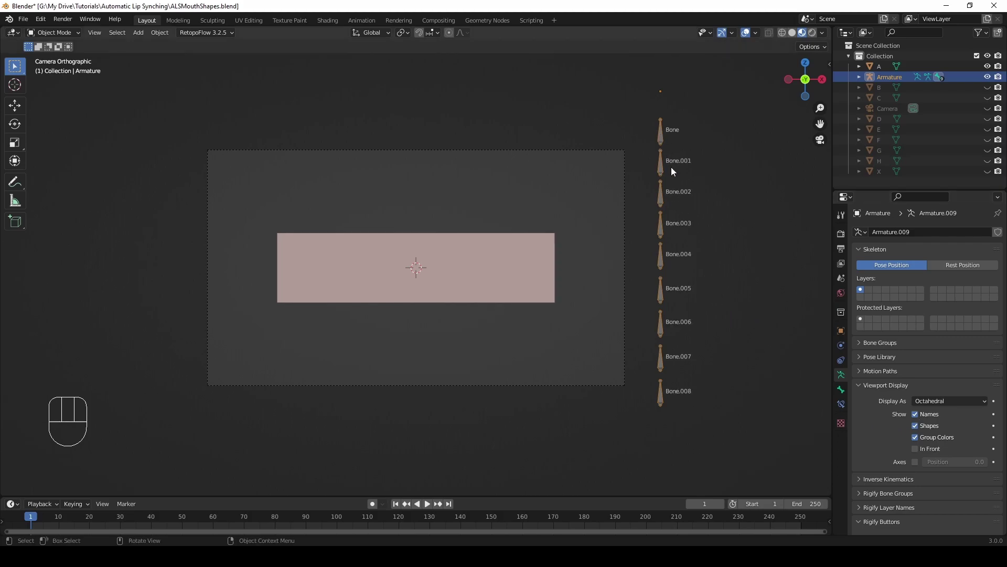
key("Tab")
left_click(664, 143)
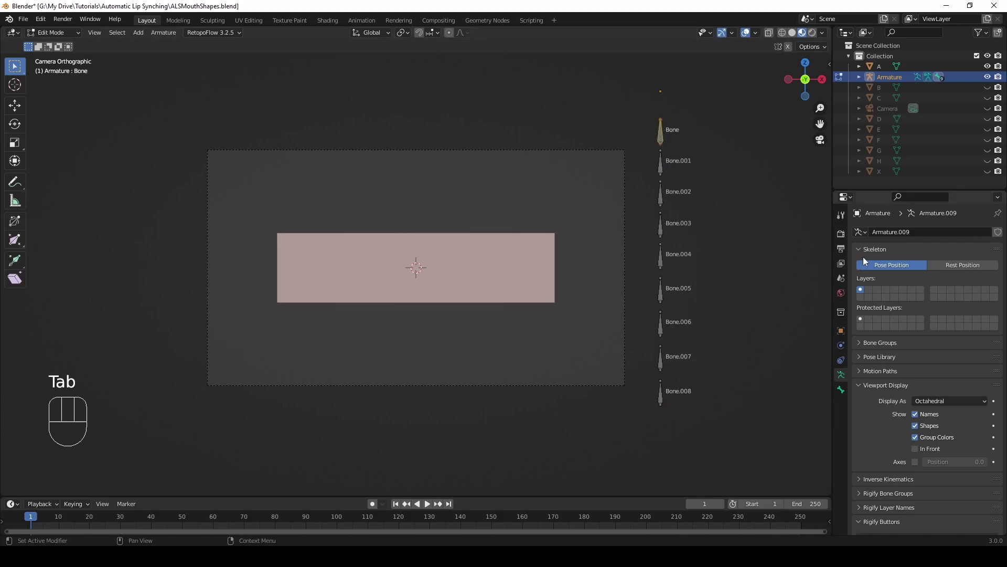
left_click(841, 390)
left_click(879, 232)
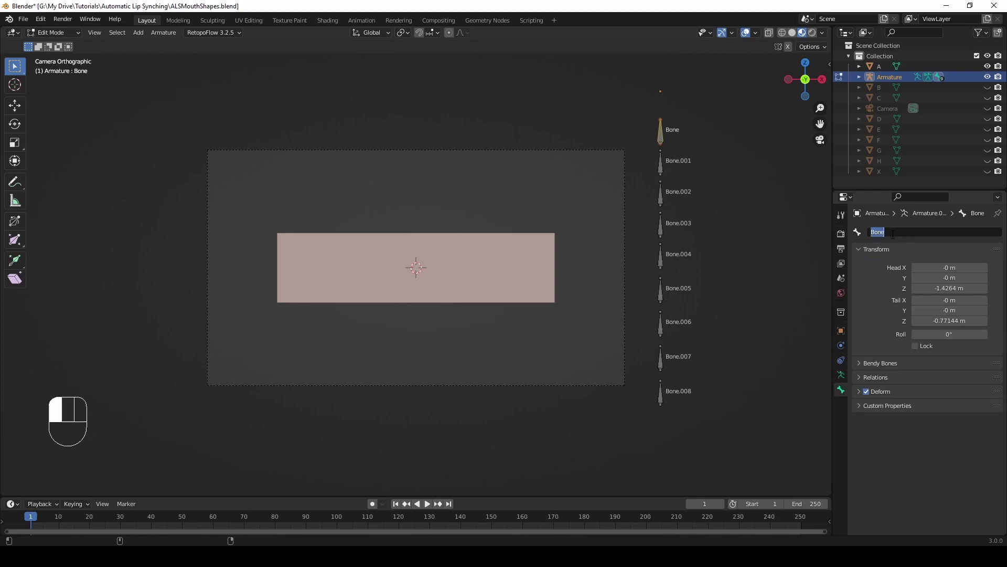
type("A")
left_click(662, 165)
double_click(885, 231)
type("B")
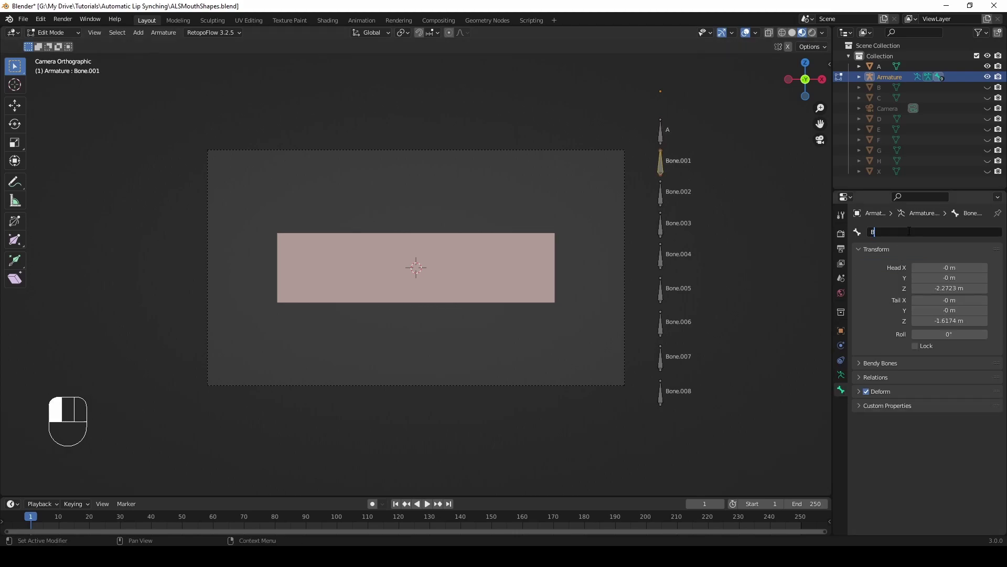
left_click(662, 196)
double_click(885, 231)
type("C")
Rename the next four bones down the column D, E, F and G
left_click(662, 226)
double_click(887, 230)
type("D")
left_click(662, 257)
double_click(885, 232)
type("E")
left_click(661, 291)
double_click(885, 232)
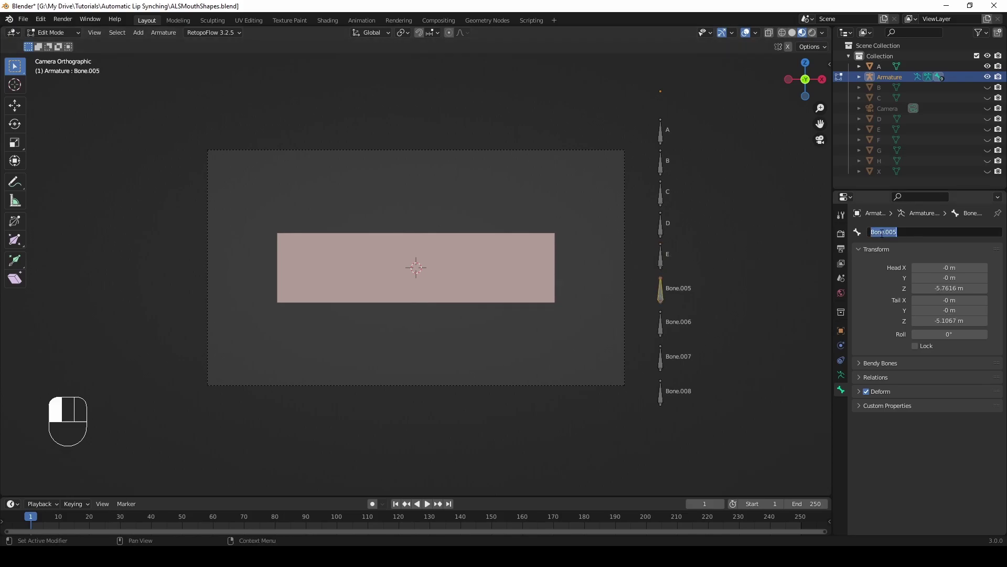
type("F")
left_click(662, 325)
left_click(880, 232)
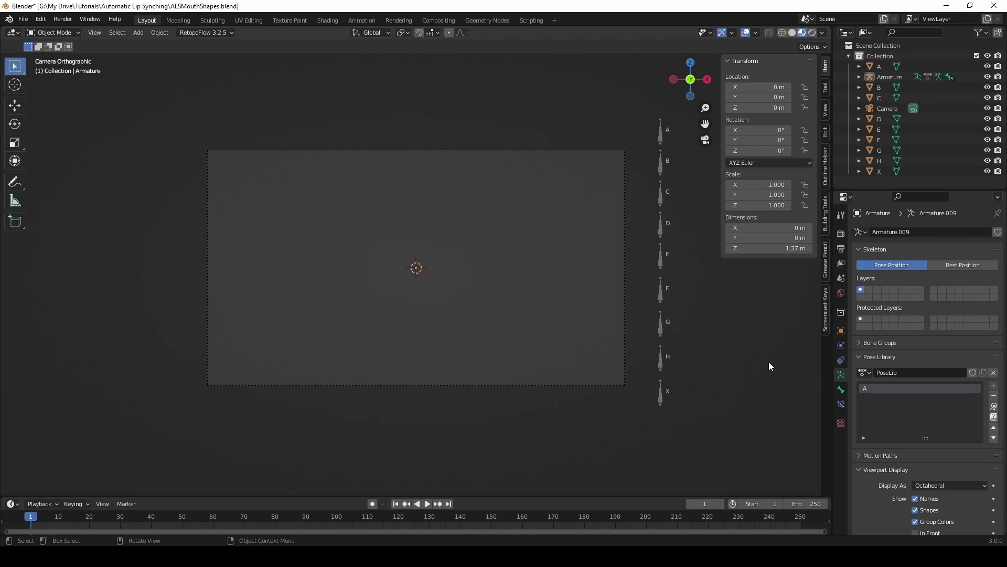
Add an Averaged Value driver to plane A's shape key A, targeting the X location of Armature bone A
left_click(879, 66)
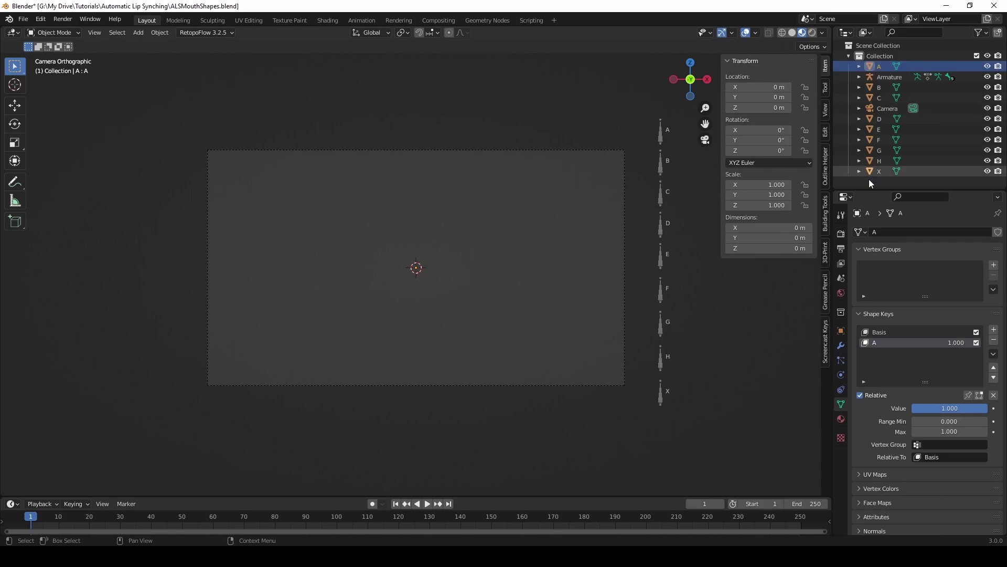
right_click(954, 341)
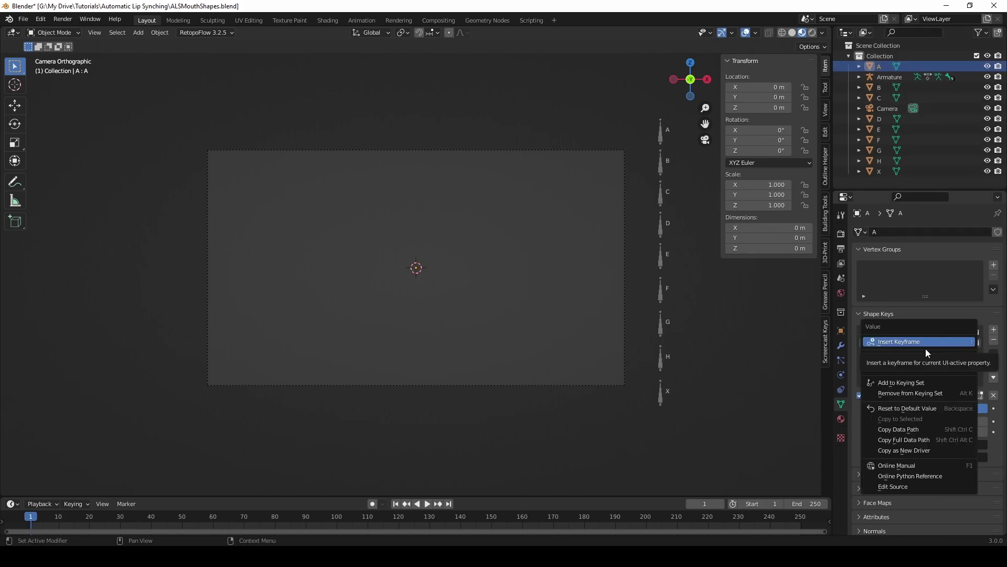
left_click(905, 357)
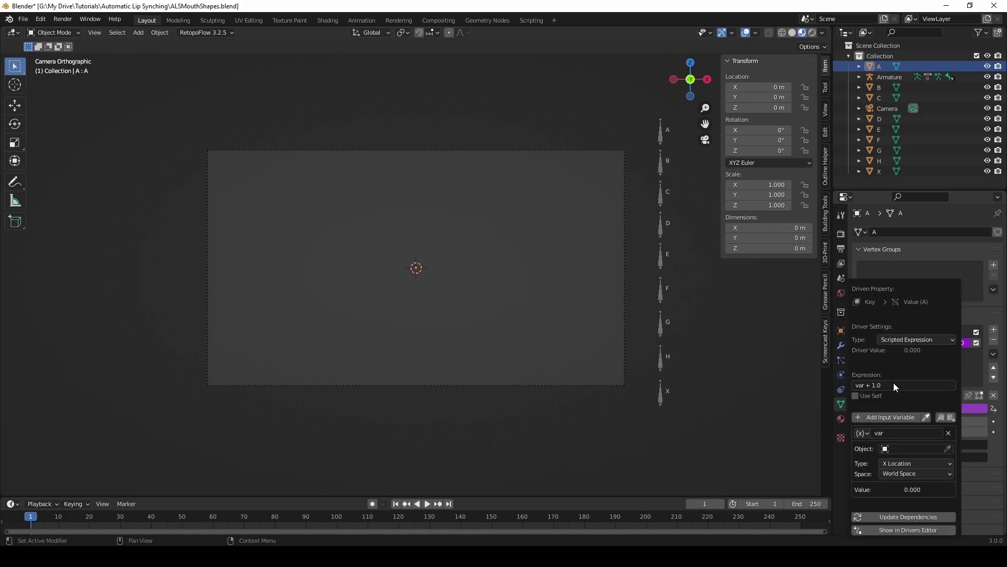
left_click(903, 449)
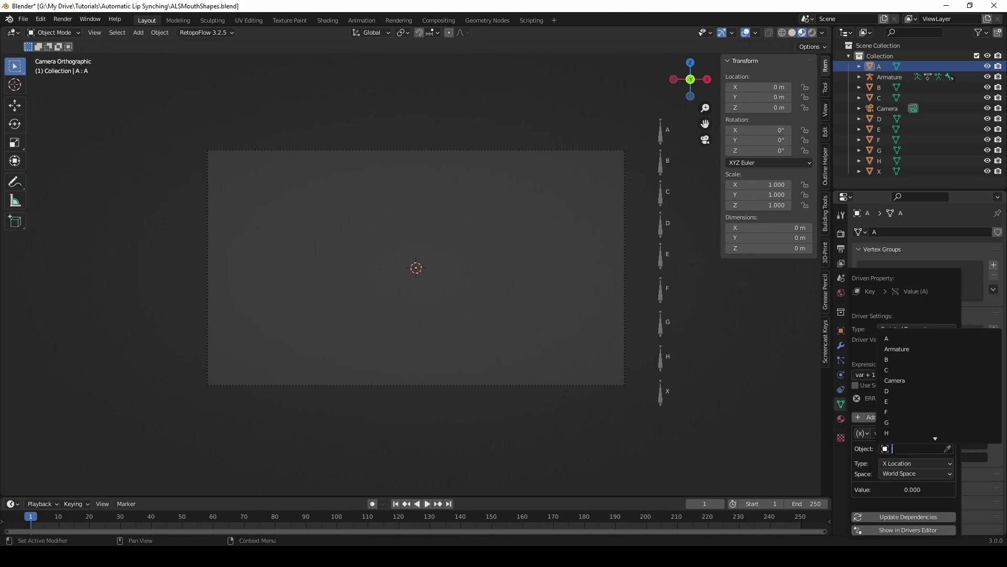
left_click(897, 349)
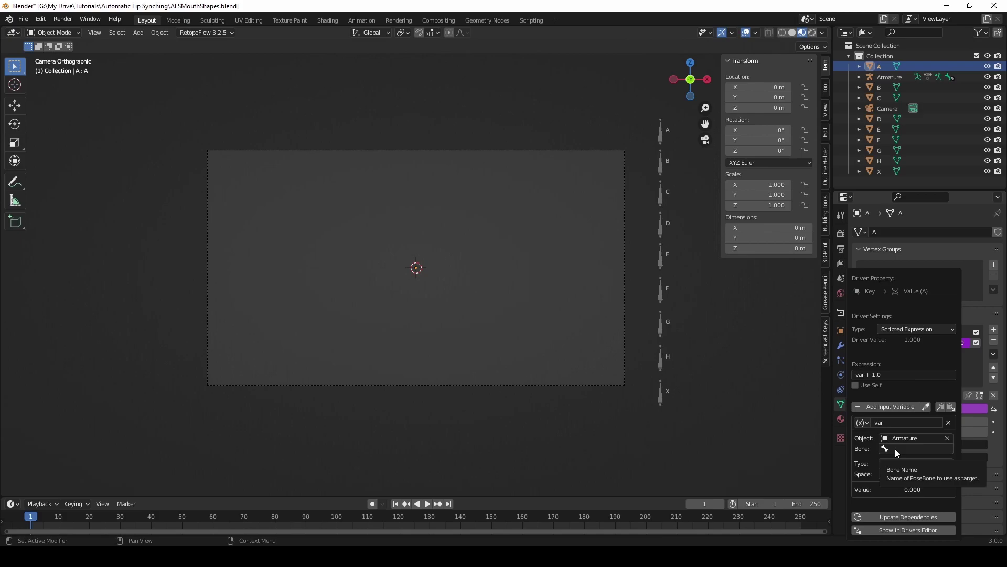
left_click(895, 448)
left_click(883, 340)
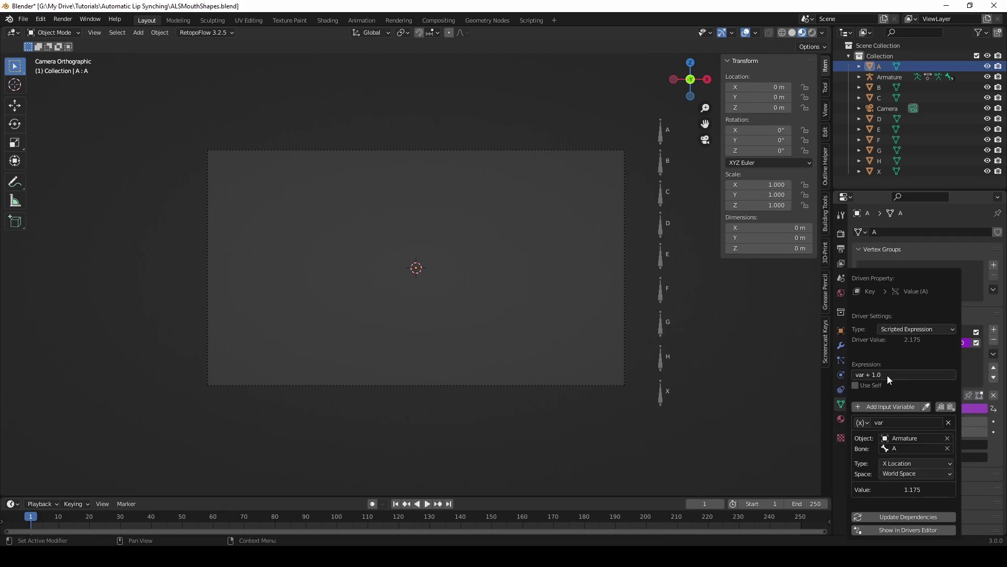
left_click(902, 329)
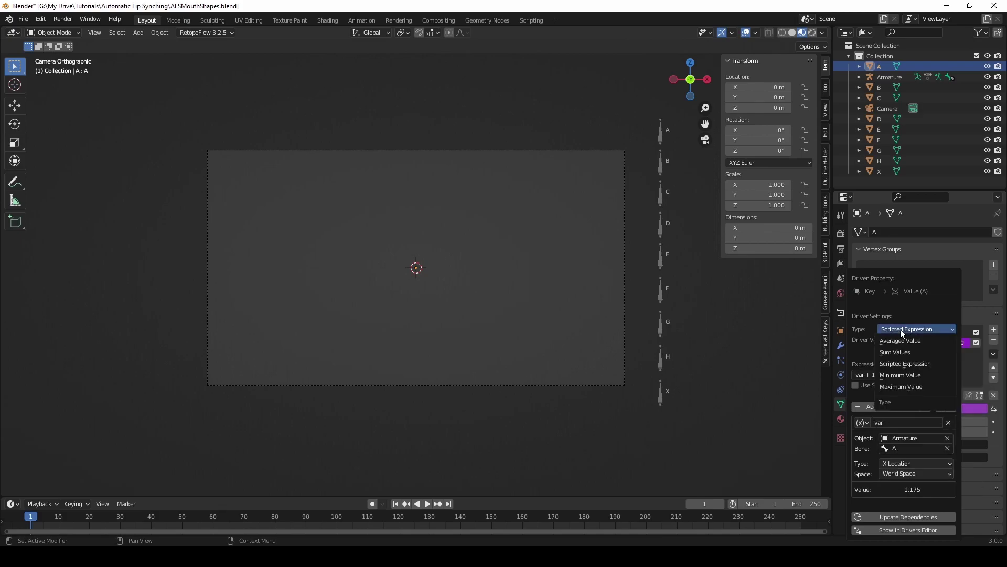
left_click(898, 342)
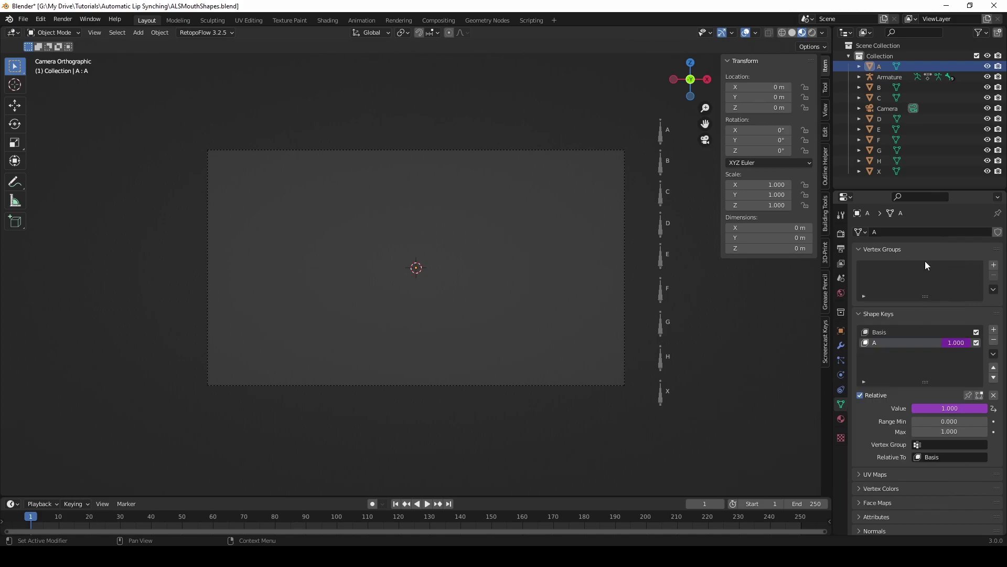
Add a driver to plane B's shape key B, targeting the X location of Armature bone B
left_click(886, 88)
right_click(953, 342)
left_click(953, 340)
left_click(925, 449)
left_click(907, 349)
left_click(926, 449)
left_click(909, 373)
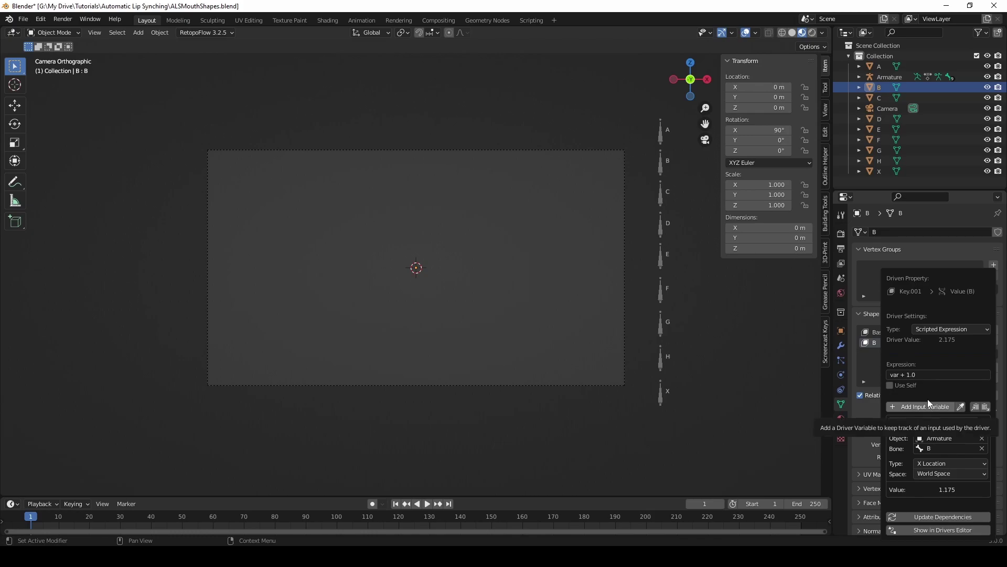
Add an Averaged Value driver to plane C's shape key C with Armature as its target object
left_click(879, 97)
right_click(952, 341)
left_click(953, 344)
left_click(947, 340)
left_click(940, 351)
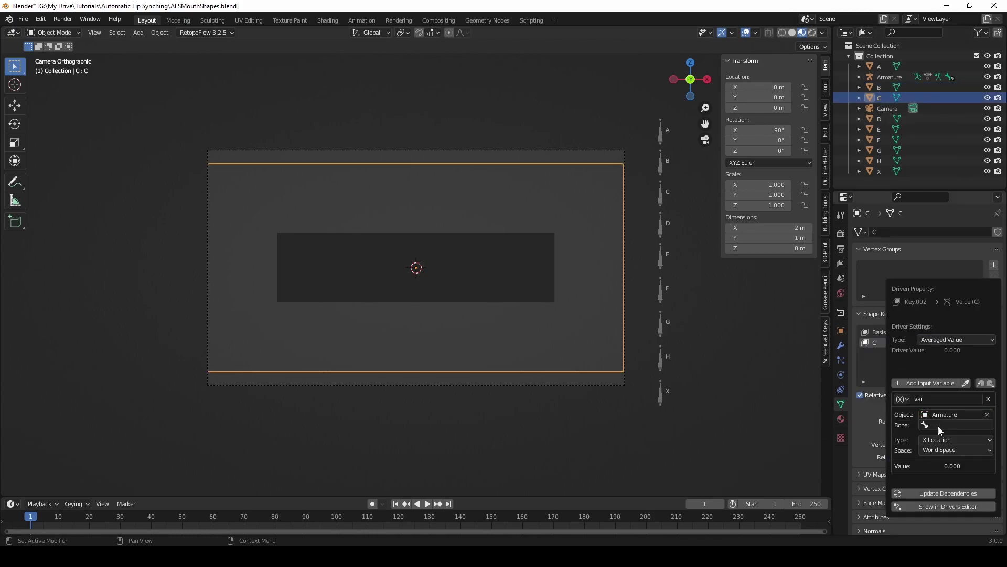
Add an Averaged Value driver to plane D's shape key D with Armature as its target object
left_click(880, 118)
right_click(955, 341)
left_click(955, 341)
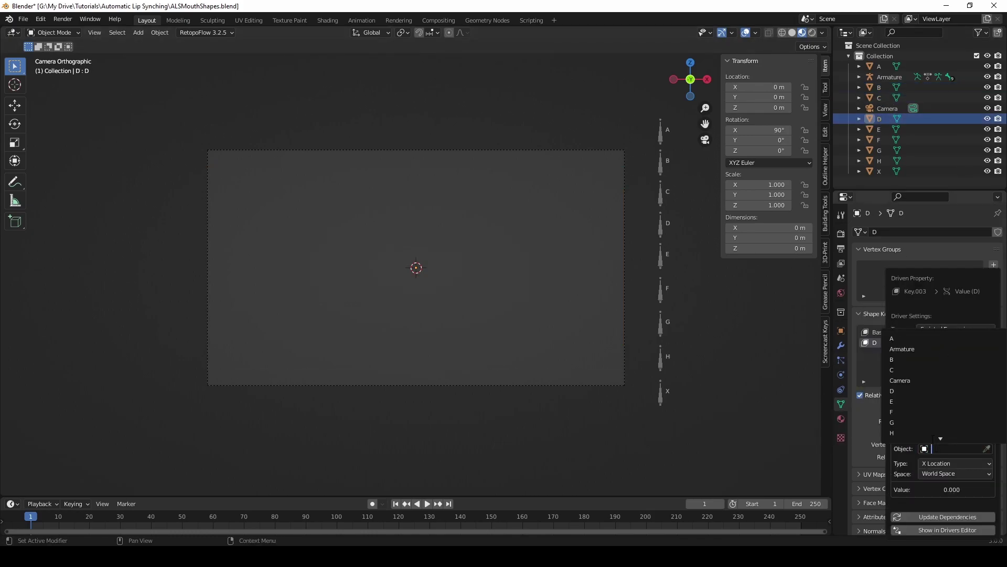
left_click(947, 340)
left_click(940, 351)
Add an Averaged Value driver to plane E's shape key E, targeting the X location of Armature bone E
left_click(880, 130)
right_click(956, 342)
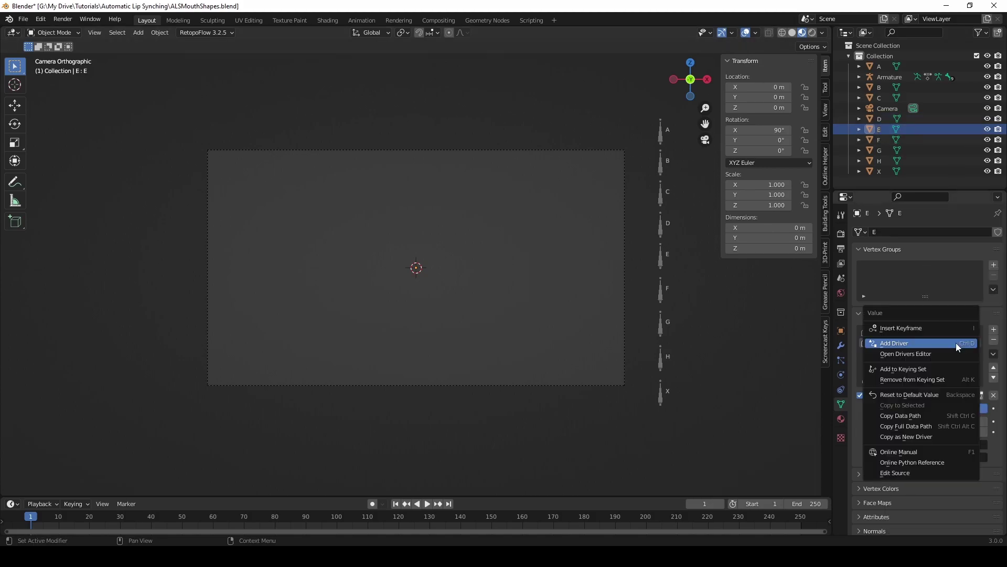
left_click(956, 343)
left_click(944, 340)
left_click(922, 351)
left_click(922, 423)
left_click(921, 445)
left_click(918, 426)
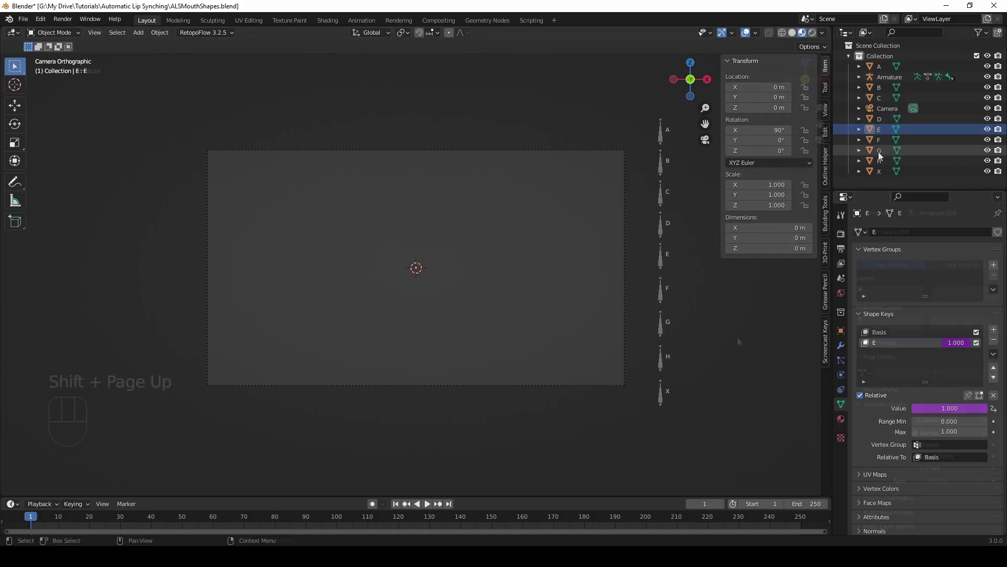
Add a driver to the value of plane F's shape key F
left_click(880, 140)
right_click(955, 342)
left_click(954, 342)
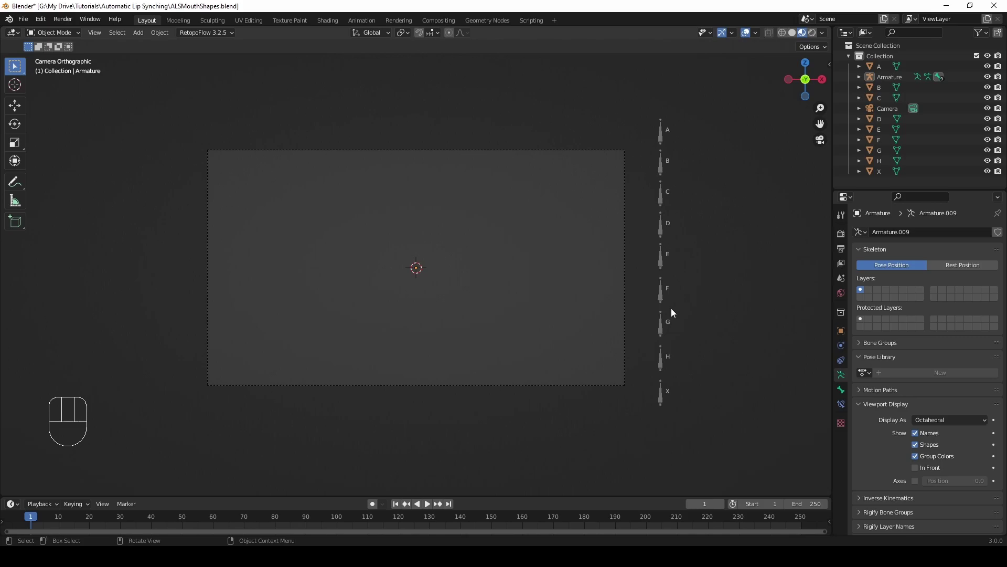
Select the armature and apply all of its transforms
left_click(672, 313)
key("ctrl+a")
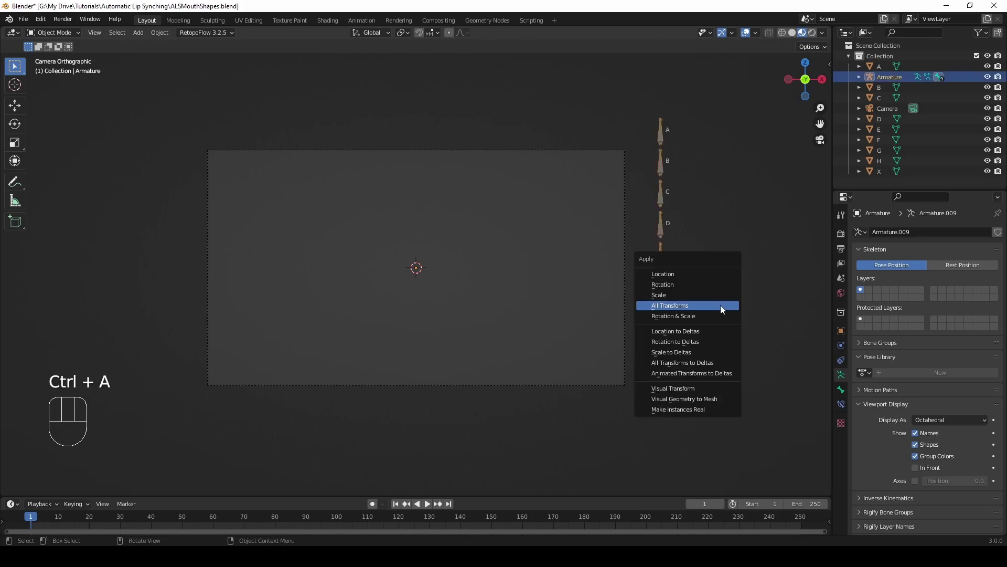
left_click(720, 309)
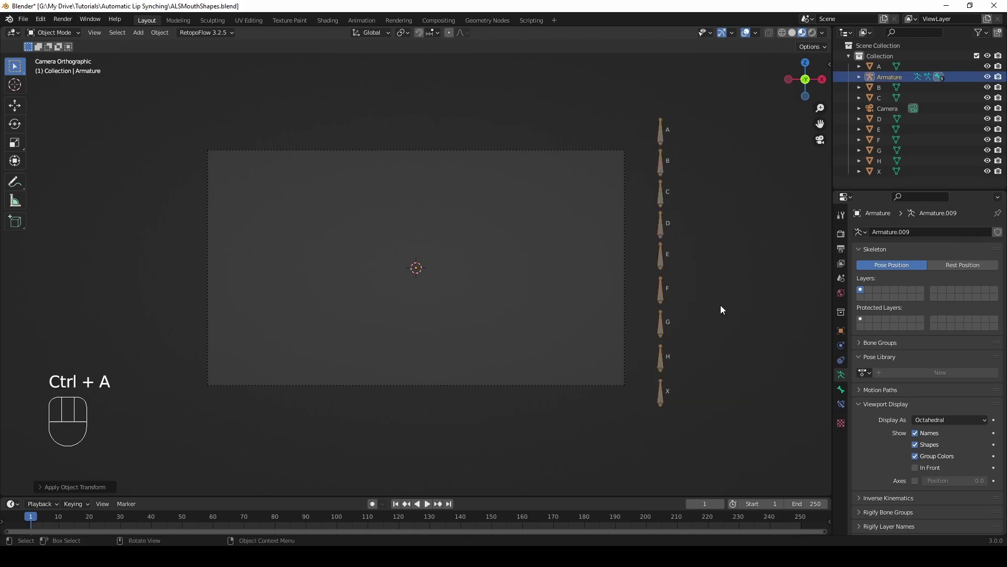
Switch the armature to Pose Mode and set bone A's X location to -1.175 m
key("ctrl+Tab")
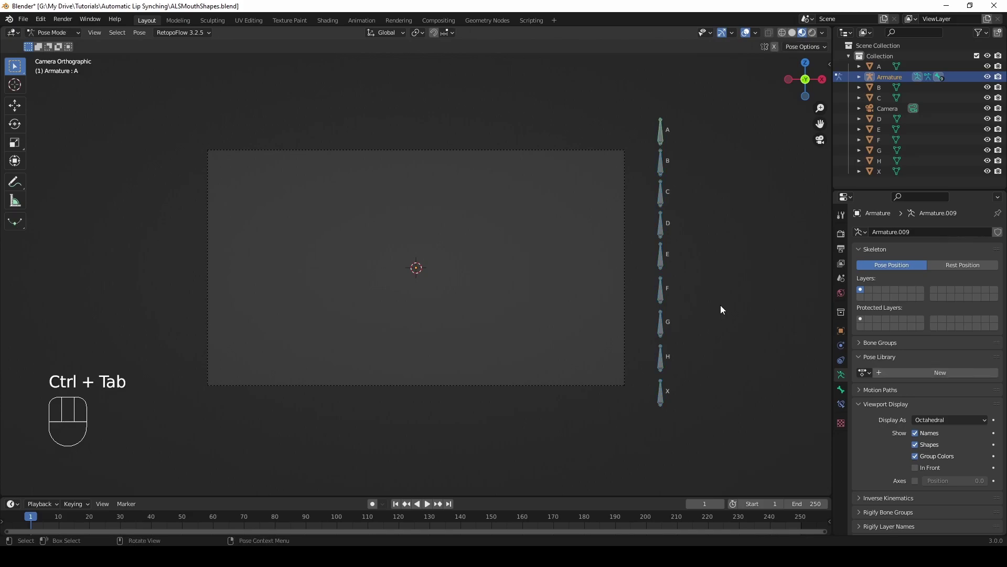
left_click(661, 136)
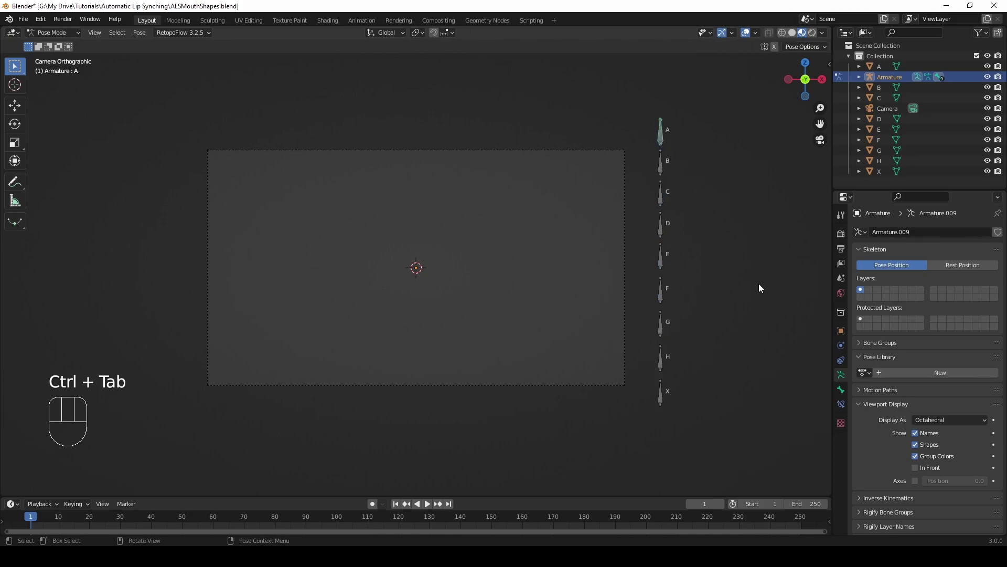
key("n")
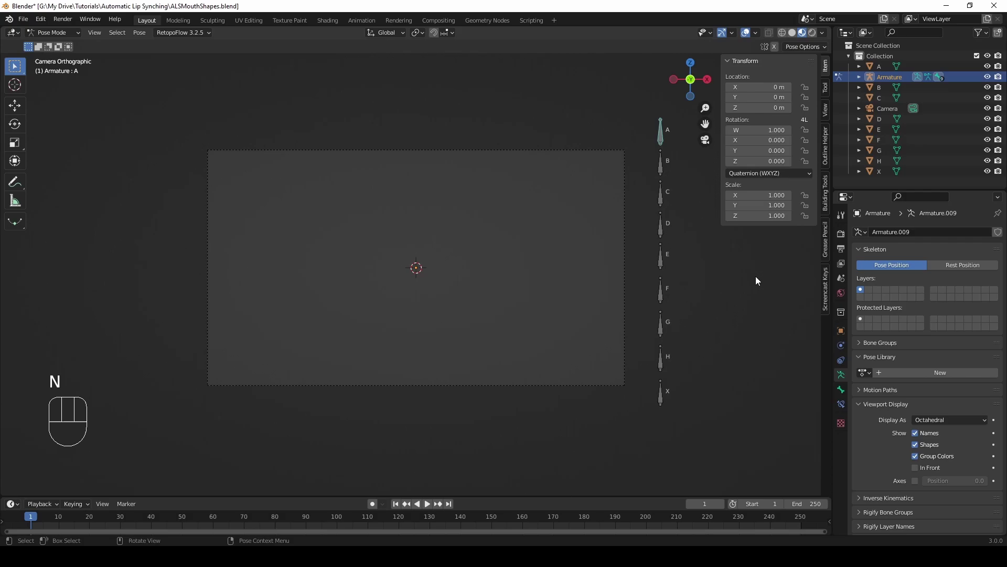
left_click(740, 87)
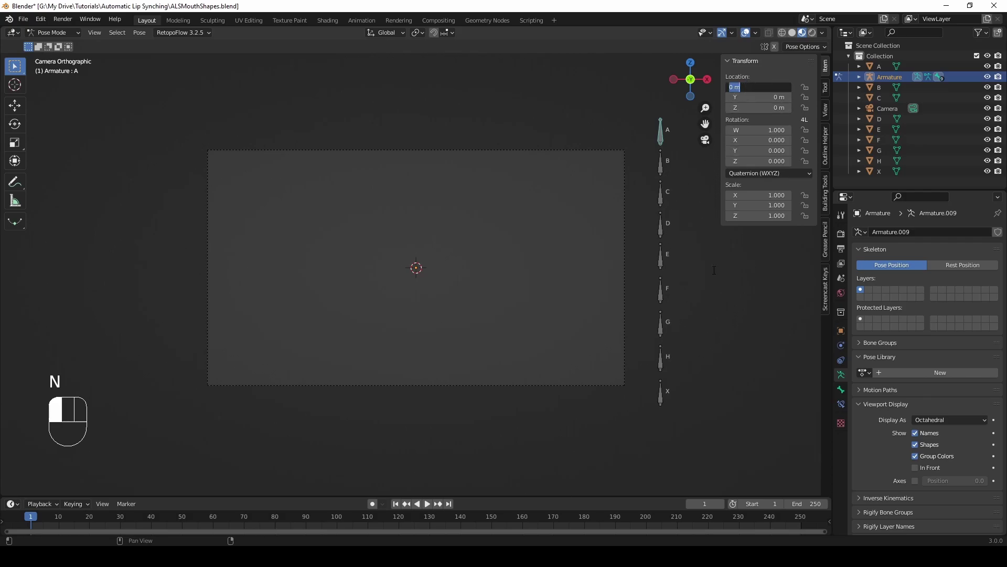
type("-1.175")
key("Return")
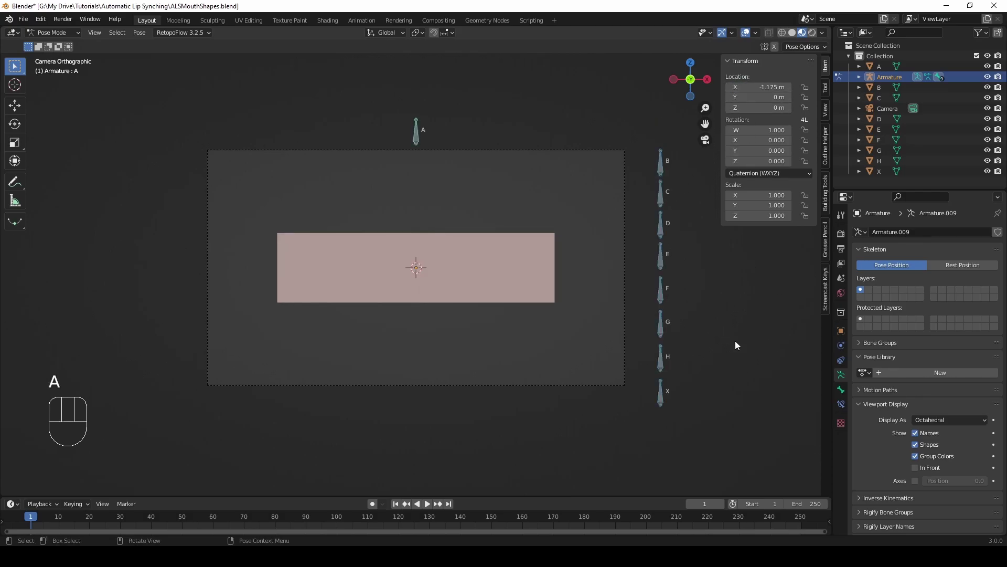
Create a new pose library for the armature and add the current pose to it, named A
left_click(905, 372)
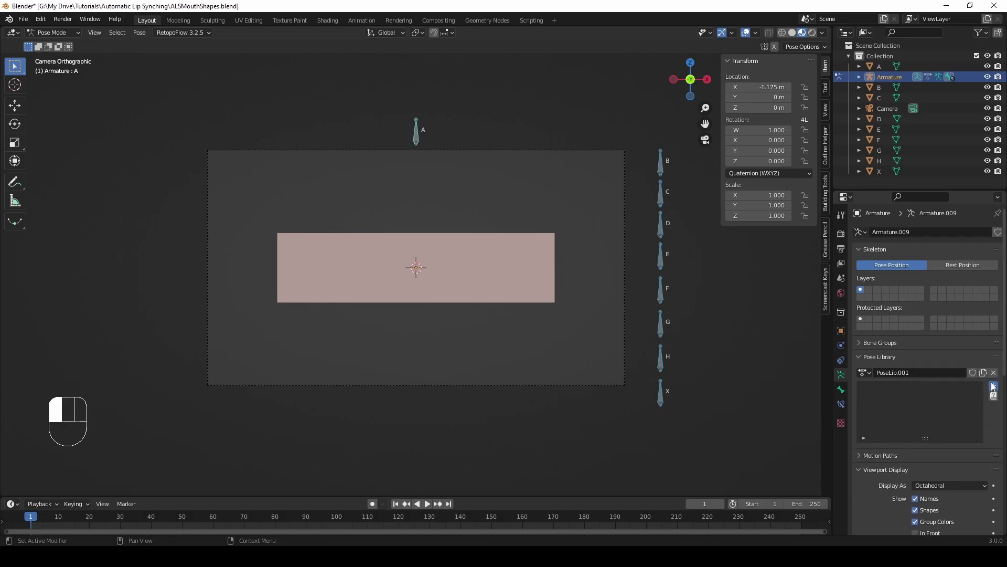
left_click(992, 387)
left_click(961, 382)
double_click(889, 389)
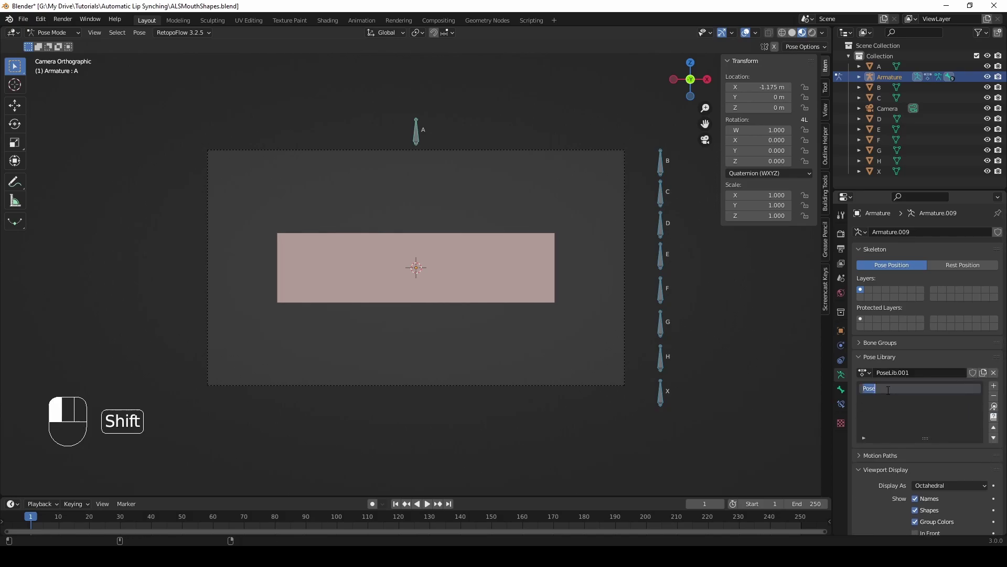
type("A")
key("Return")
Clear the location of the posed bones and set bone B's X location to -1.175 m
key("alt+g")
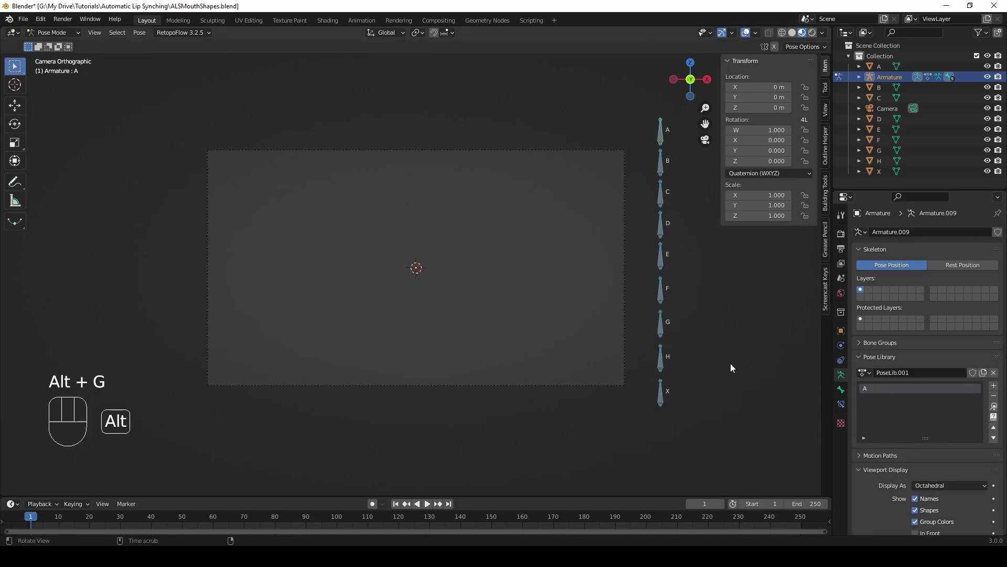
left_click(659, 165)
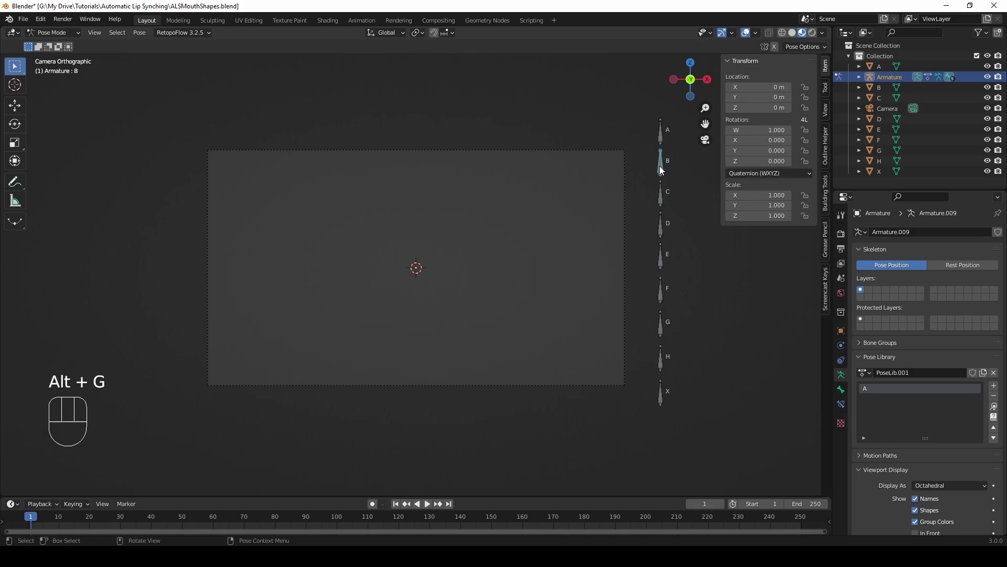
left_click(757, 87)
type("-1.175 m")
key("Return")
Select all bones and add their current pose to the pose library, named B
key("a")
left_click(994, 385)
left_click(946, 396)
double_click(878, 398)
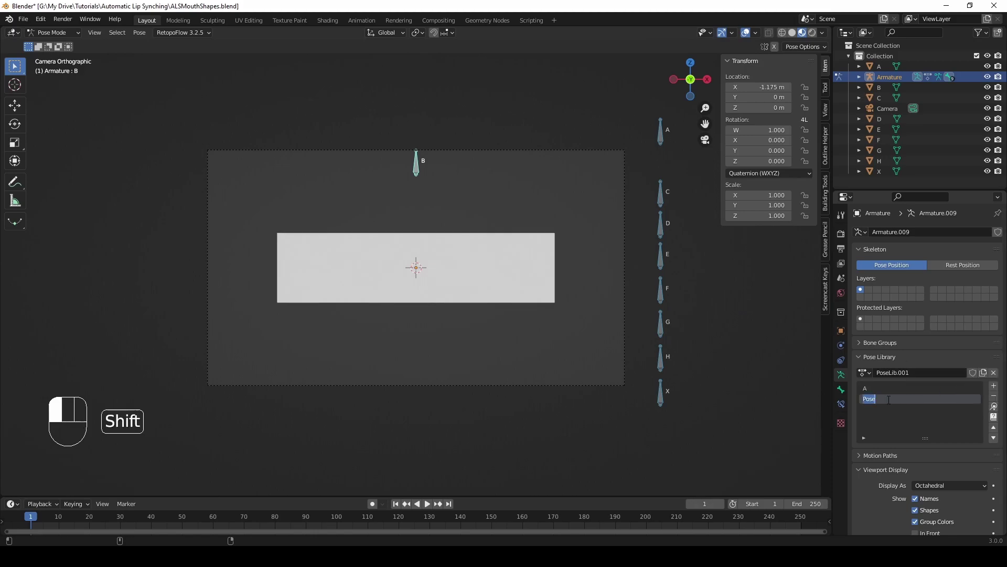
type("B")
key("Return")
Clear the location of the posed bones and set bone C's X location to -1.175 m
key("alt+g")
left_click(661, 200)
left_click(756, 87)
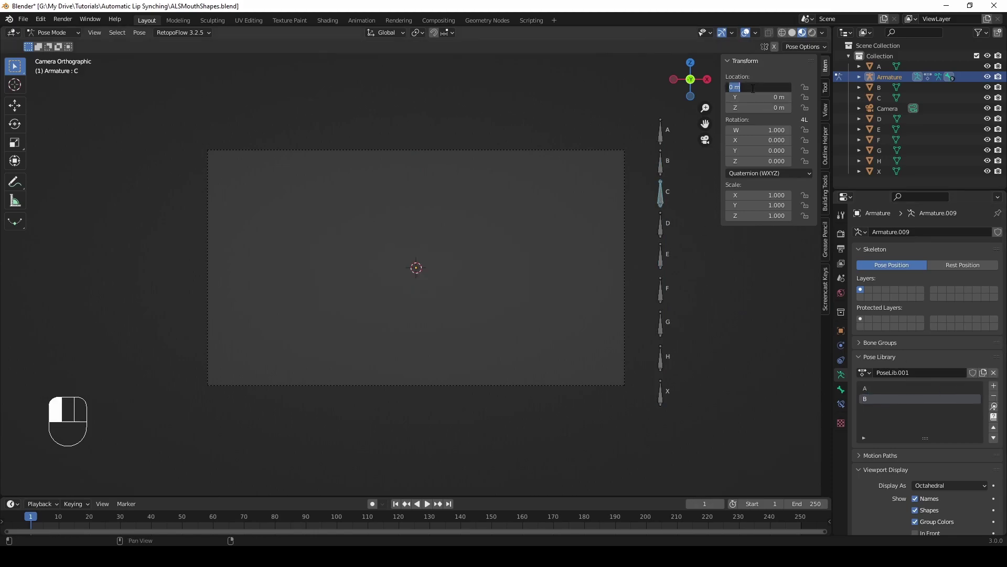
type("-1.175 m")
key("Return")
Select all bones and add their current pose to the pose library, named C
key("a")
left_click(995, 386)
left_click(946, 395)
double_click(886, 409)
type("C")
key("Return")
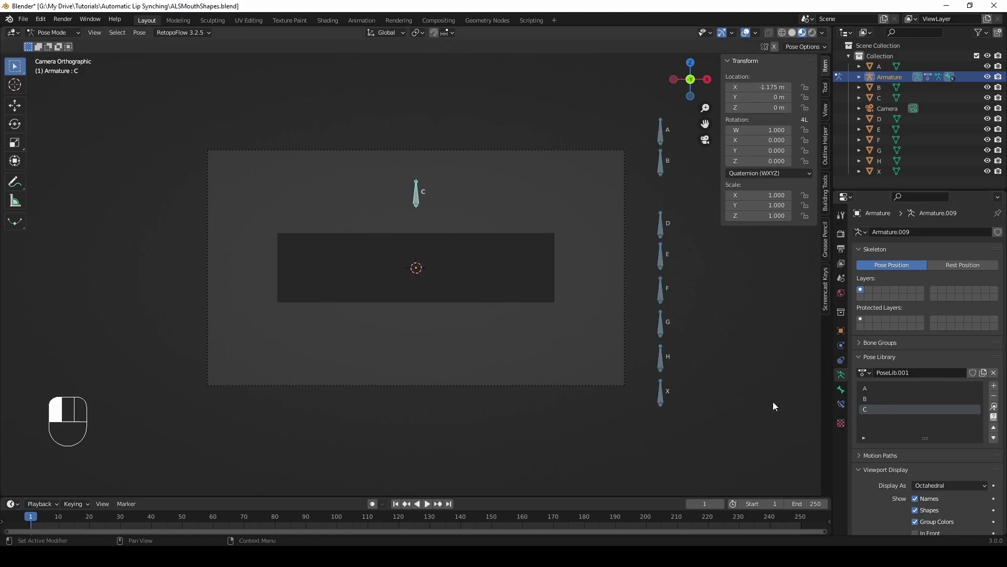
Clear the location of the posed bones and set bone D's X location to -1.175 m
key("alt+g")
left_click(660, 225)
left_click(757, 87)
key("ctrl+v")
key("Return")
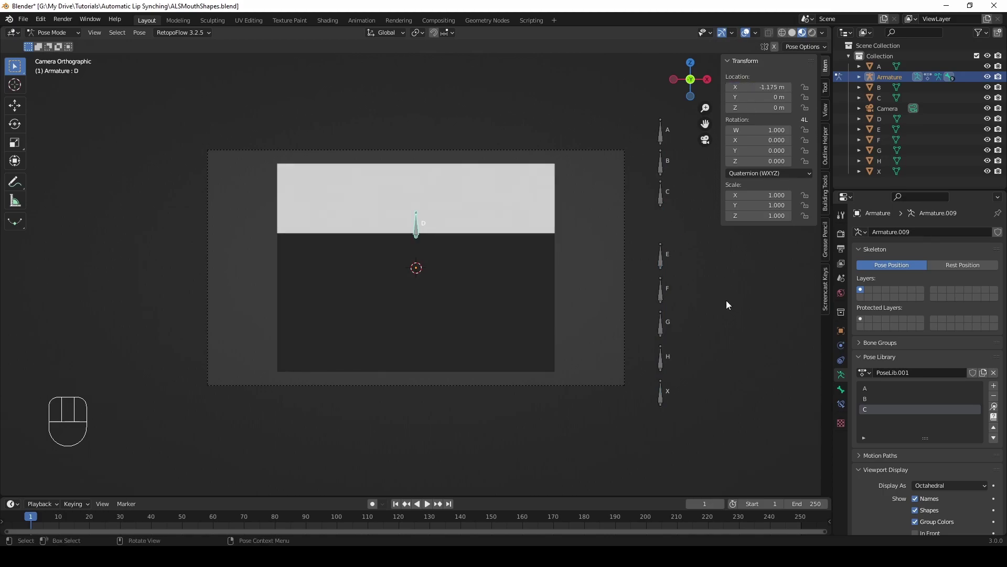
Select all bones and add the pose with bone D moved as a new entry in the pose library
left_click(993, 385)
key("a")
left_click(994, 387)
Assign poses B, C, D and E to Mouth B, Mouth C, Mouth D and Mouth E in the Rhubarb Lipsync settings
scroll(879, 420, "down", 12)
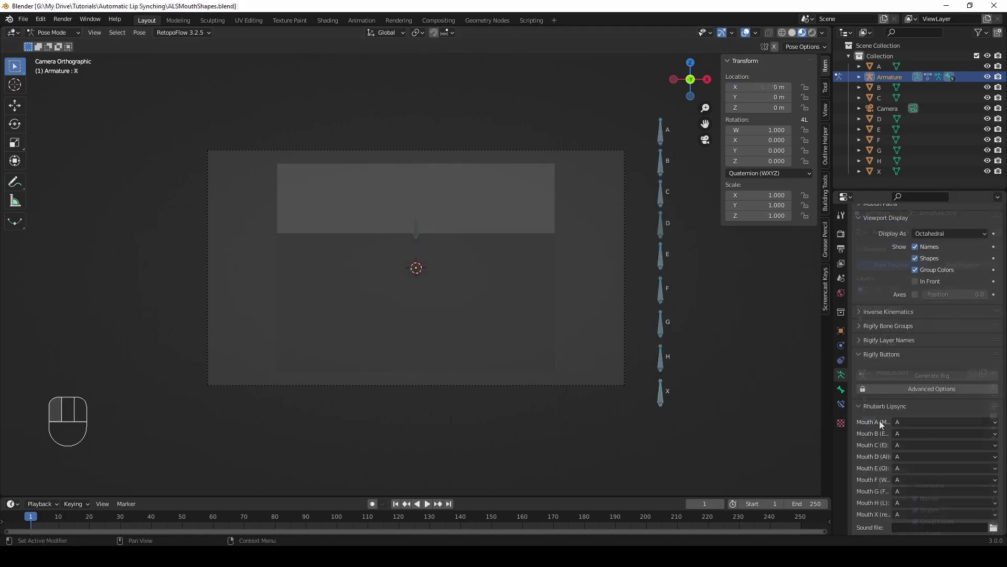
left_click(905, 378)
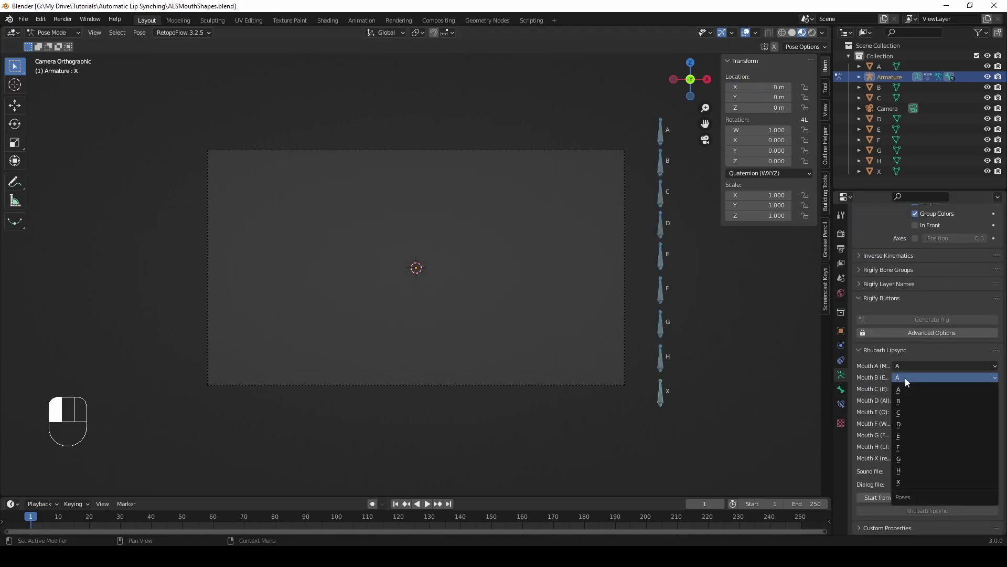
left_click(899, 400)
left_click(903, 388)
left_click(898, 424)
left_click(903, 401)
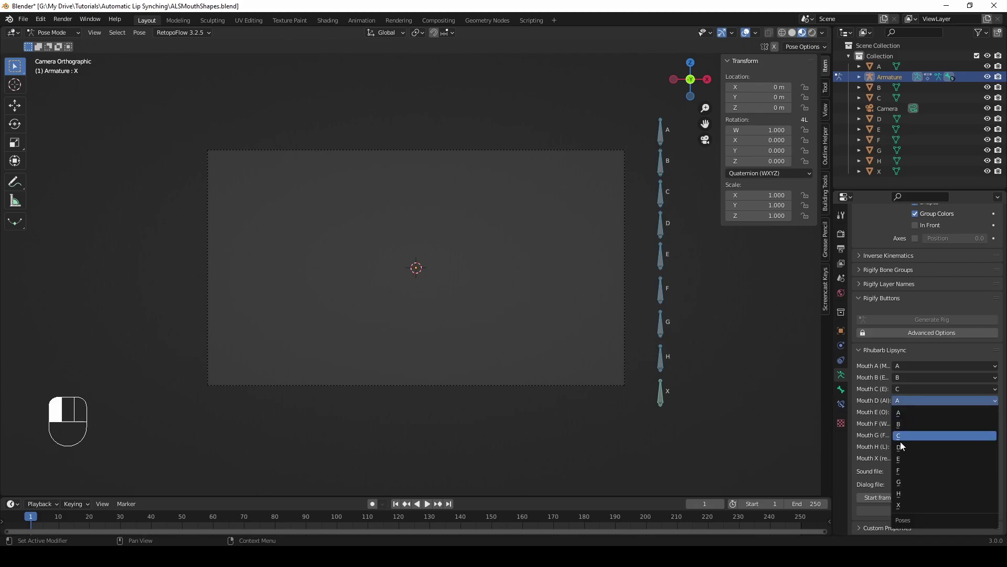
left_click(899, 446)
left_click(902, 411)
left_click(898, 470)
Assign poses F, G, H and X to Mouth F, Mouth G, Mouth H and Mouth X in the Rhubarb Lipsync settings
left_click(898, 423)
left_click(899, 354)
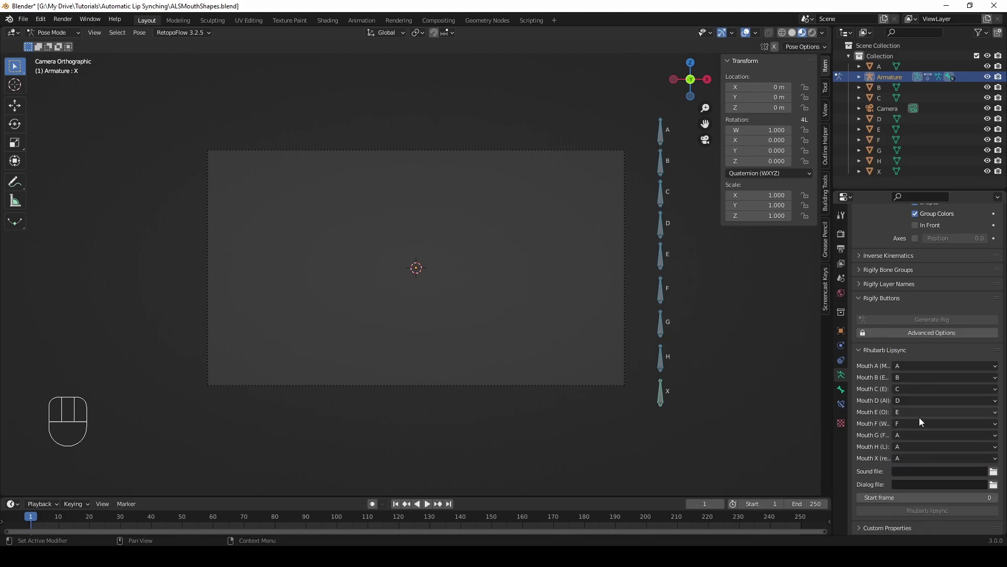
left_click(899, 436)
left_click(899, 354)
left_click(899, 446)
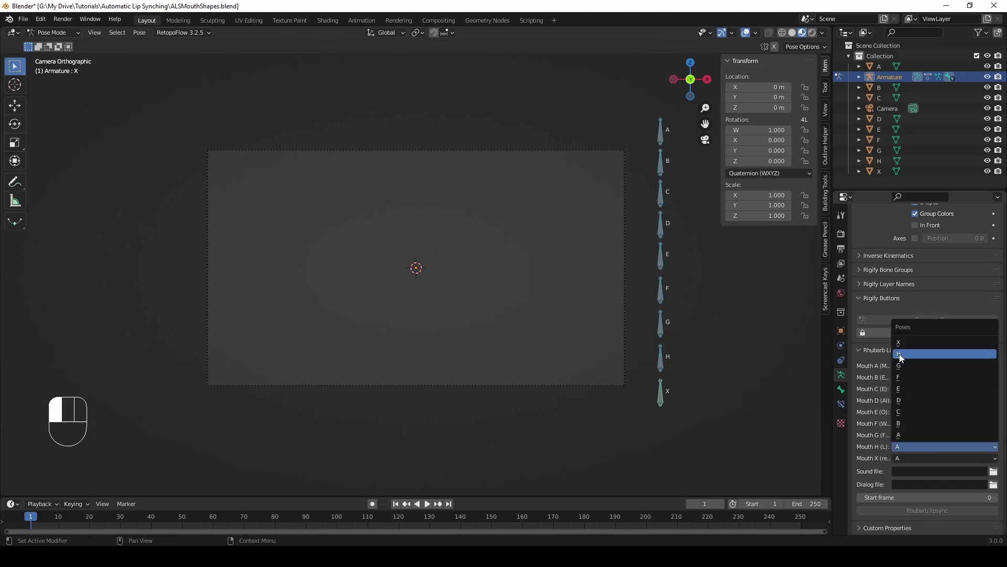
left_click(899, 354)
left_click(914, 458)
left_click(901, 354)
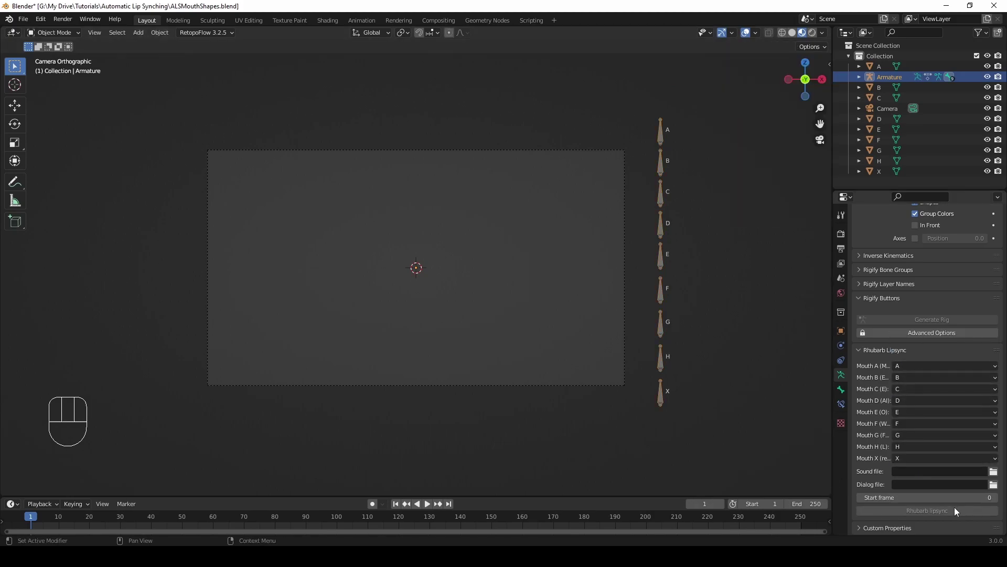
Choose 01.wav from the Narration folder as the Rhubarb Lipsync sound file and switch the armature to Pose Mode
left_click(994, 471)
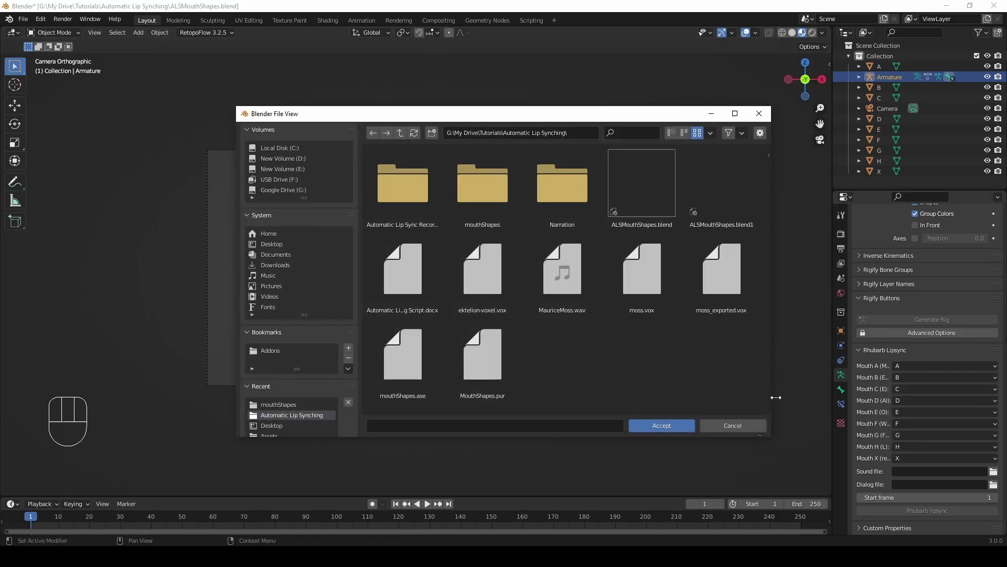
left_click(555, 188)
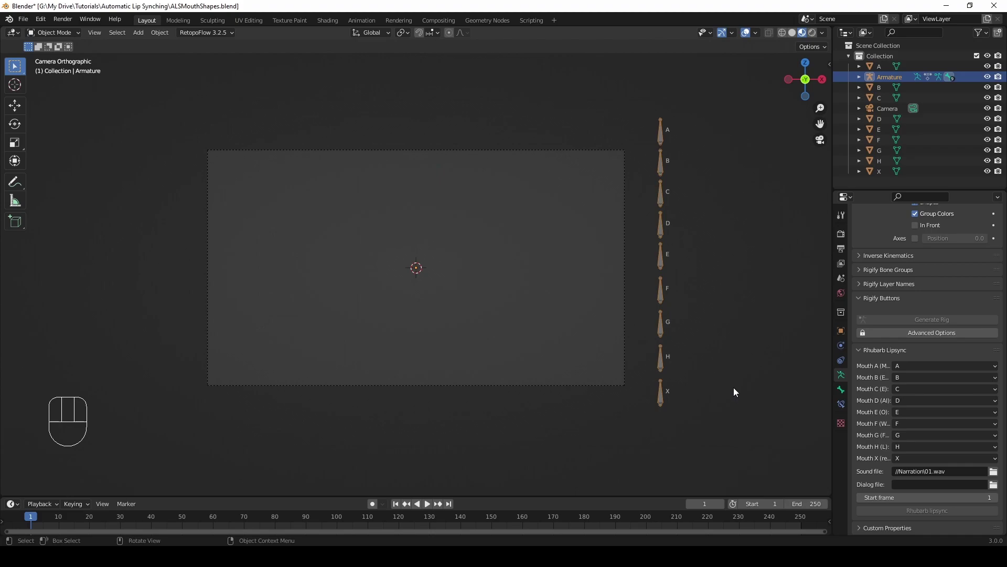
key("ctrl+Tab")
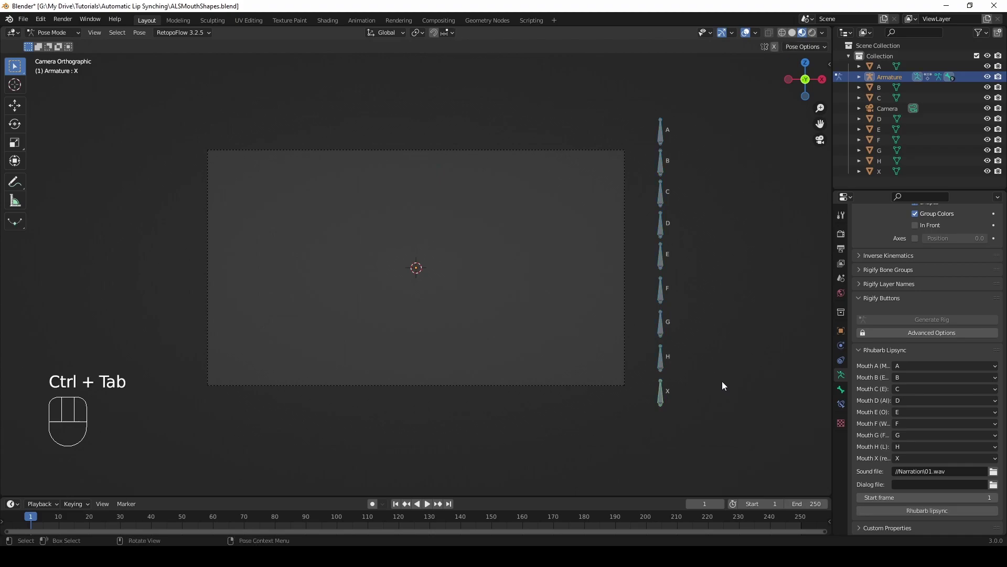
Enlarge the timeline, split the 3D viewport horizontally and turn the new lower area into an enlarged Video Sequencer
left_click_drag(561, 496, 560, 458)
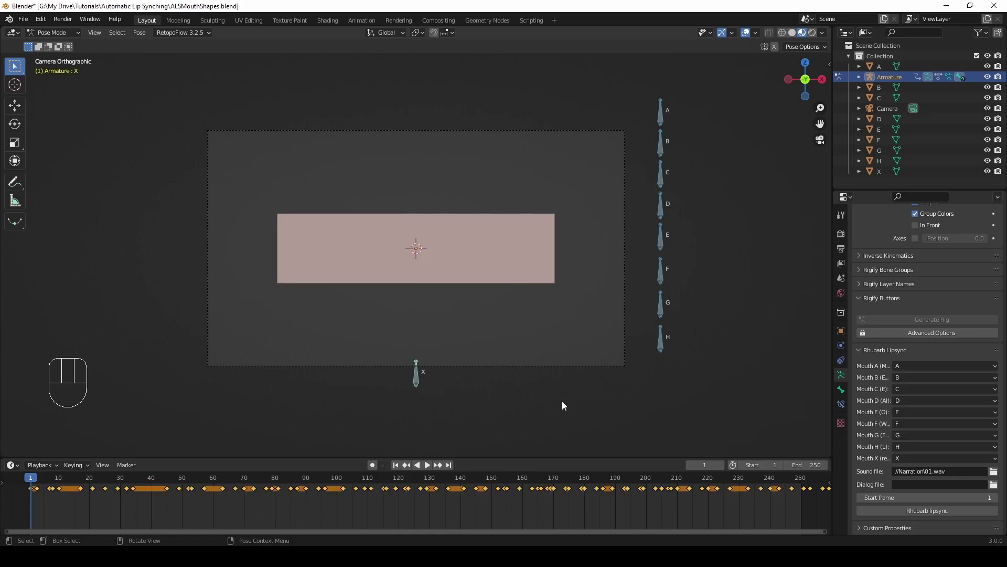
right_click(623, 457)
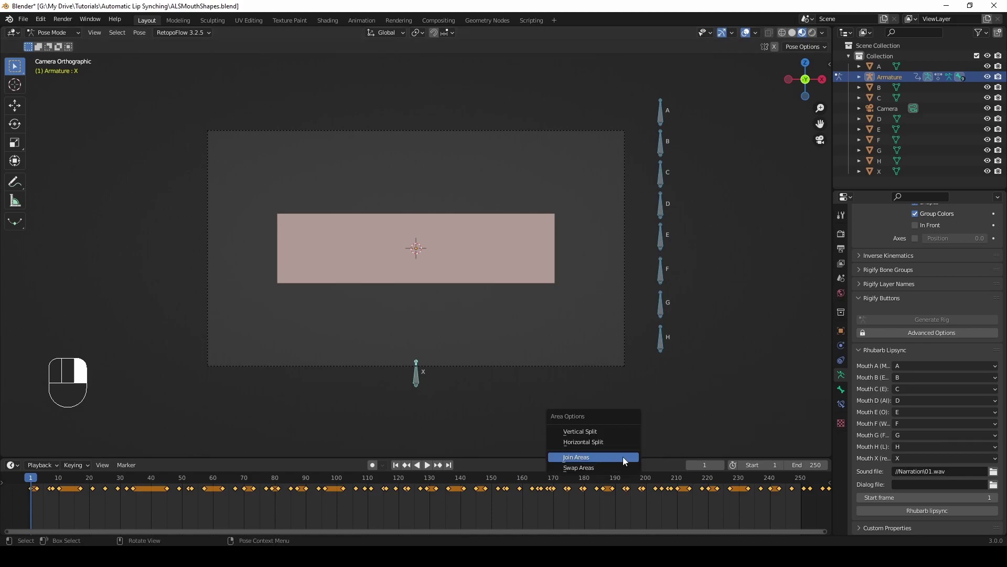
left_click(600, 446)
left_click(569, 403)
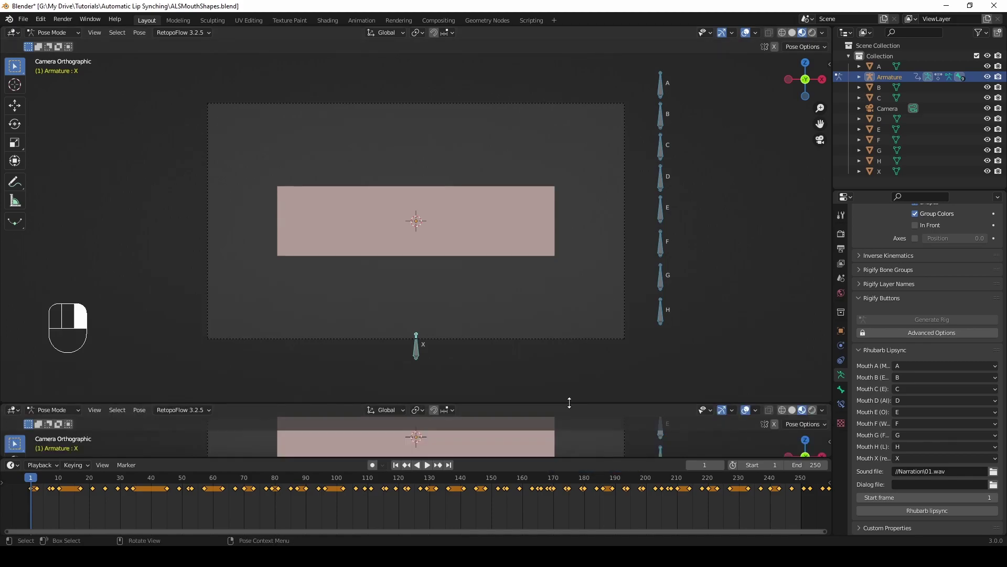
left_click(14, 411)
left_click(70, 520)
left_click_drag(223, 404, 223, 338)
Add 01.wav from the Narration folder as a sound strip in the sequencer
left_click(183, 345)
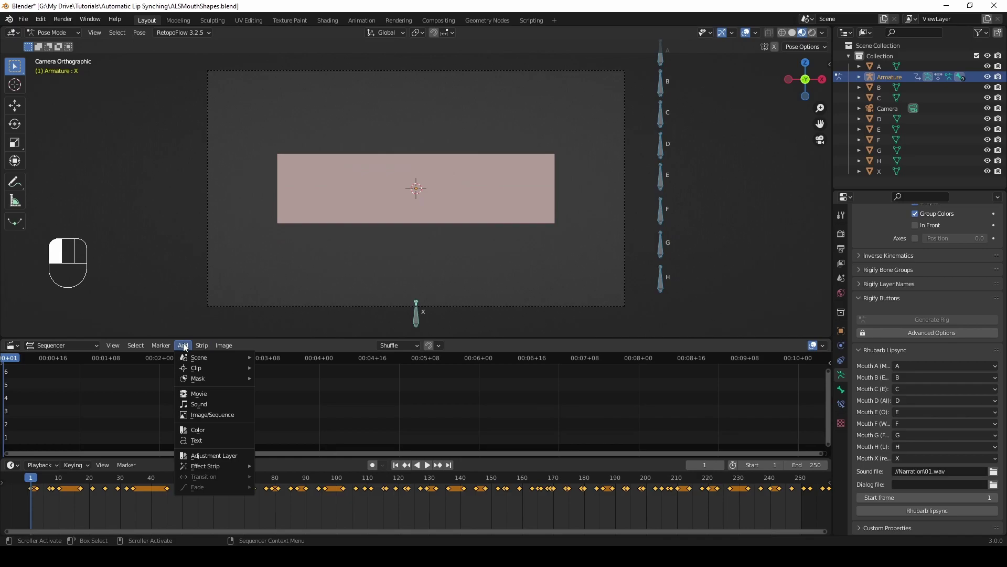
left_click(199, 406)
left_click(402, 184)
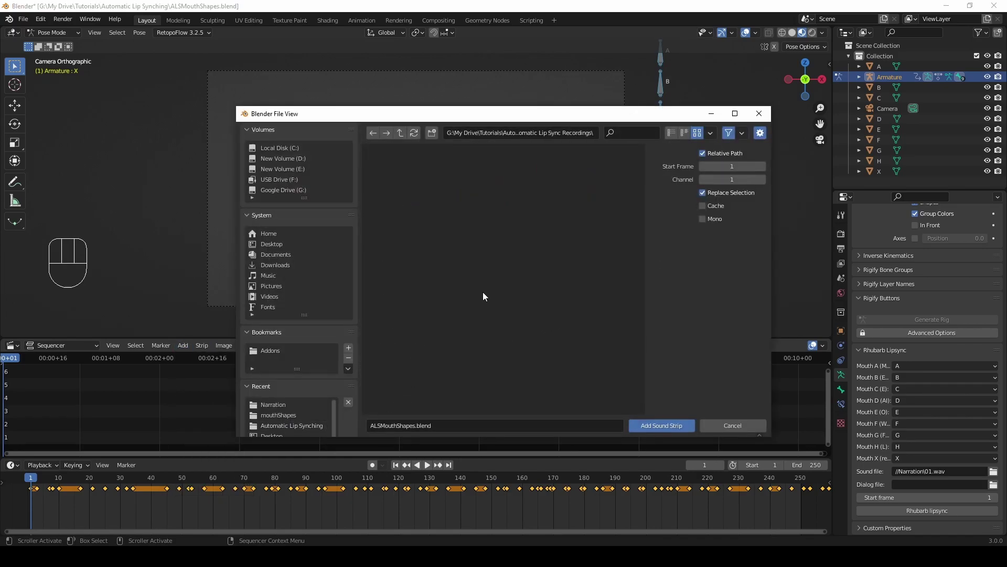
left_click(402, 176)
double_click(396, 174)
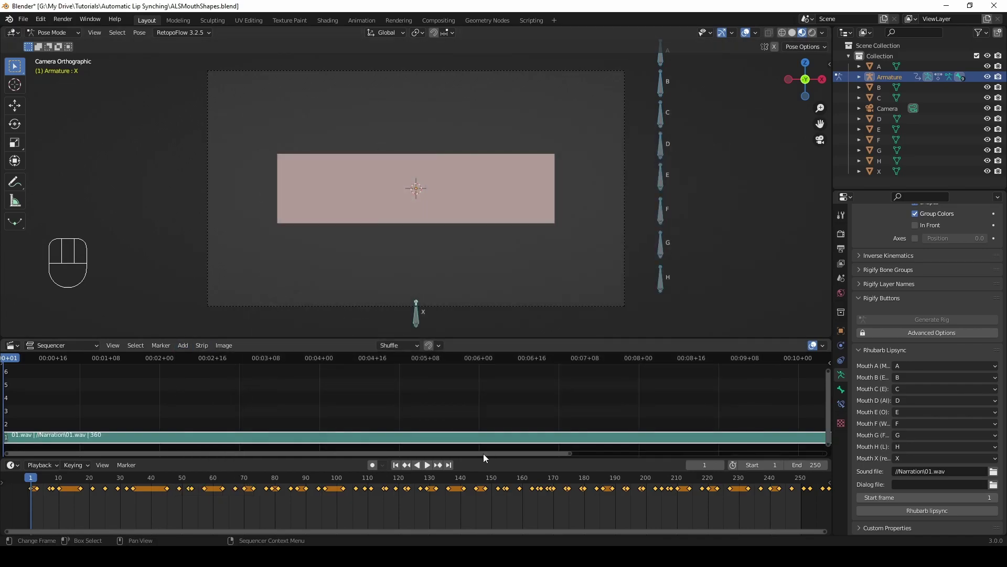
Move the playhead to the end of the sound strip and set the scene's end frame to 361
left_click_drag(483, 454, 756, 454)
left_click(763, 357)
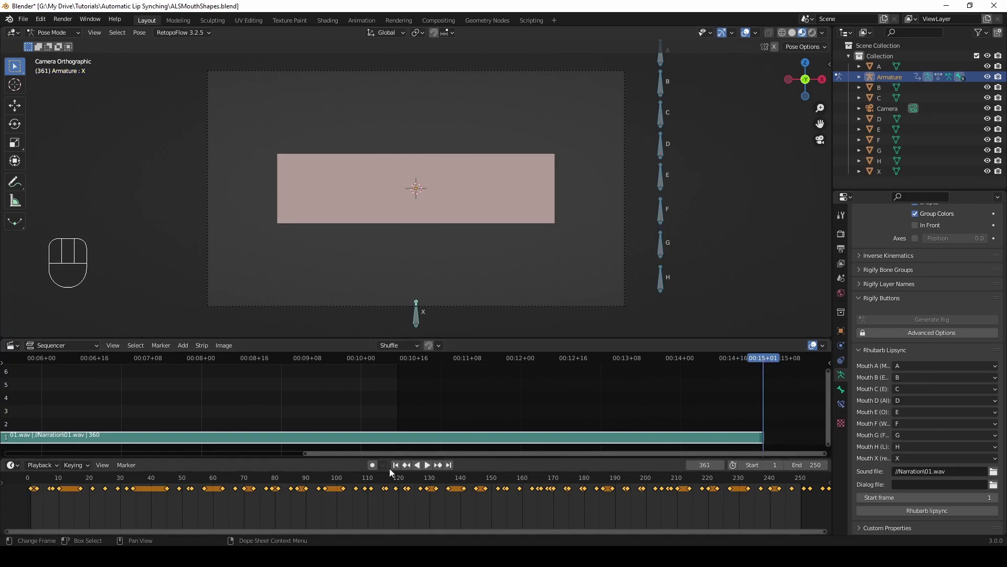
left_click_drag(406, 531, 957, 488)
double_click(810, 464)
type("361")
key("Return")
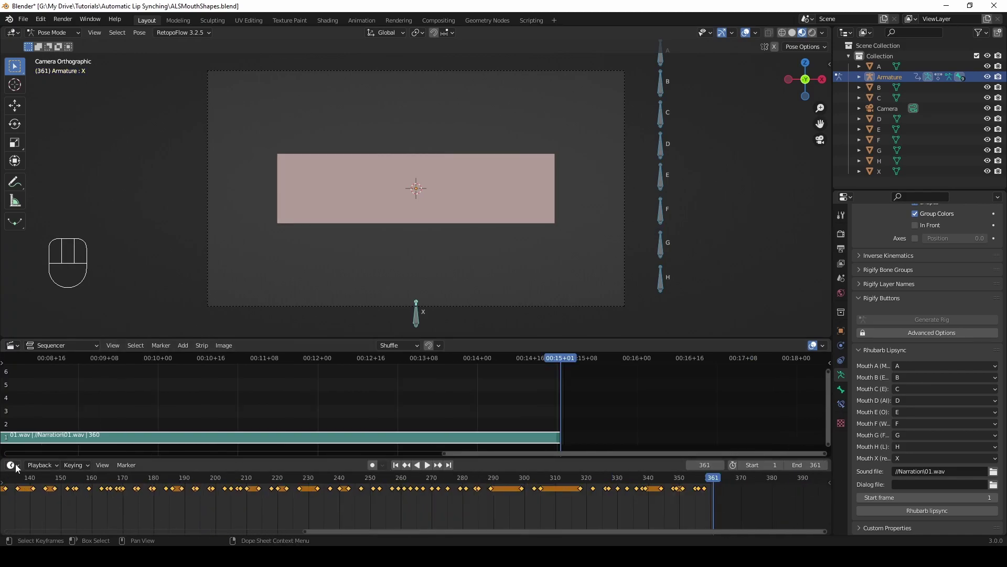
Change the timeline's playback sync mode from Play Every Frame to another option
left_click(13, 465)
mouse_move(39, 465)
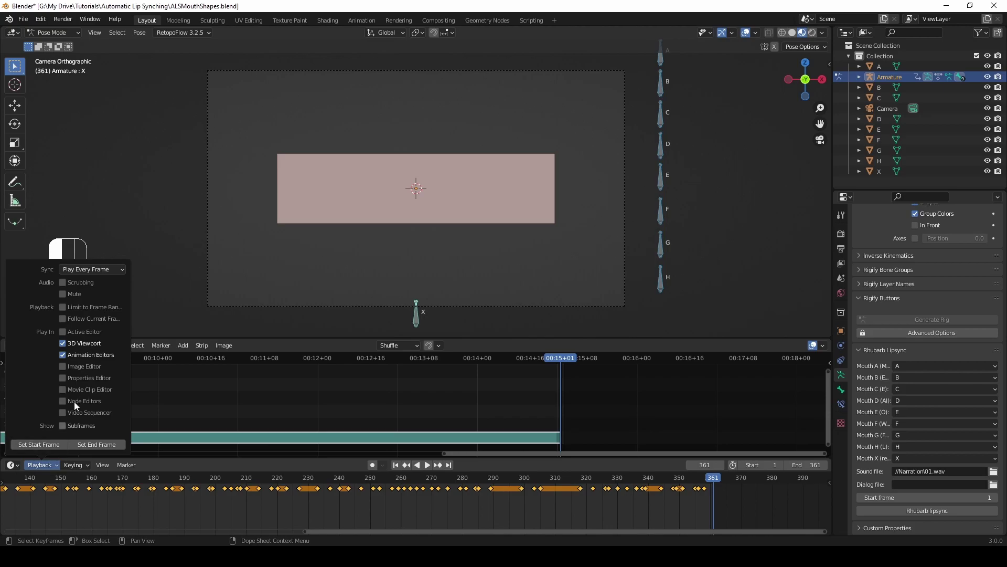
left_click(110, 269)
left_click(96, 299)
Go back to the first frame and play the lip sync animation with its audio
left_click(395, 465)
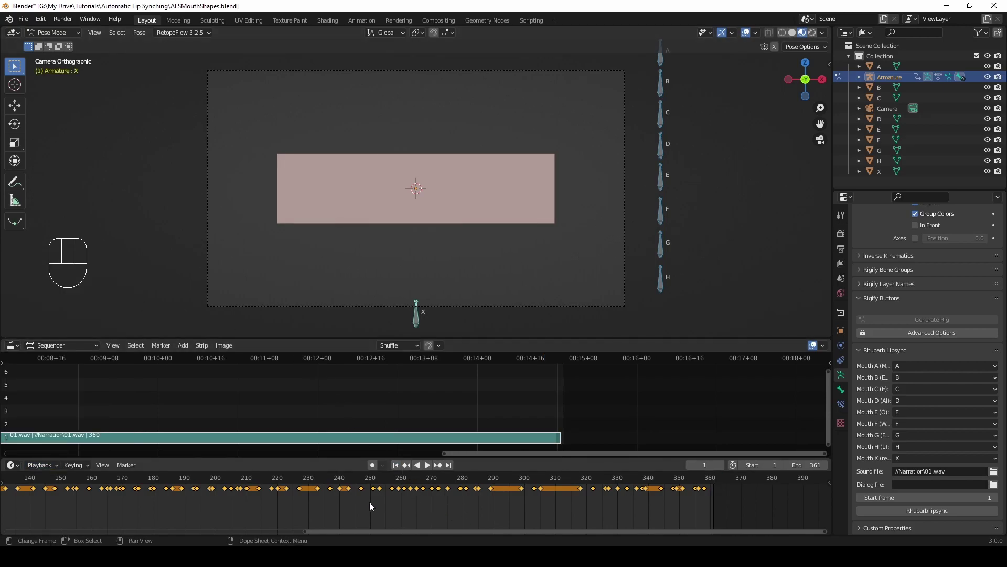
middle_click_drag(150, 502, 515, 501)
middle_click_drag(185, 499, 441, 502)
middle_click_drag(216, 397, 723, 394)
middle_click_drag(152, 393, 498, 392)
left_click(366, 513)
key("space")
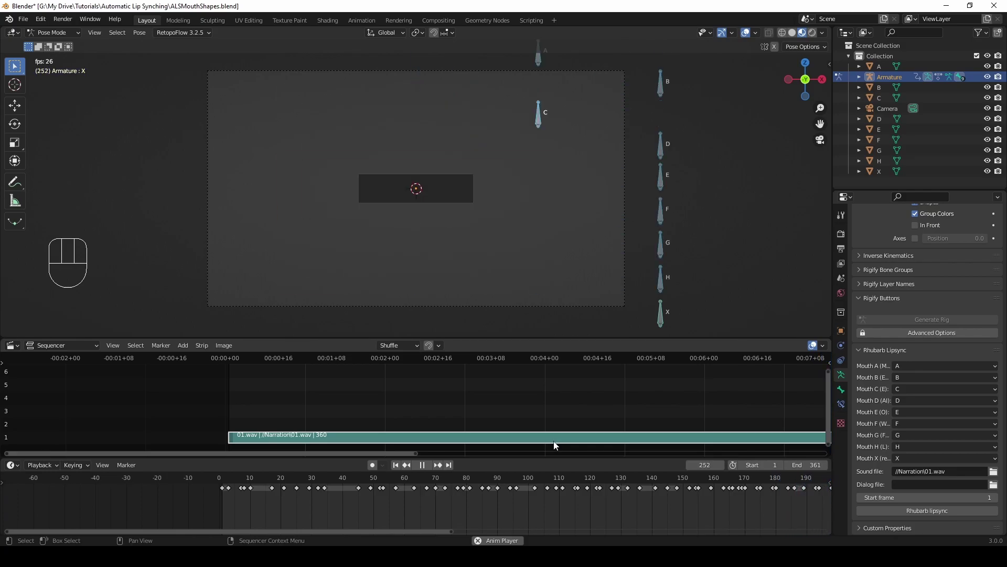
key("shift+Page_Up")
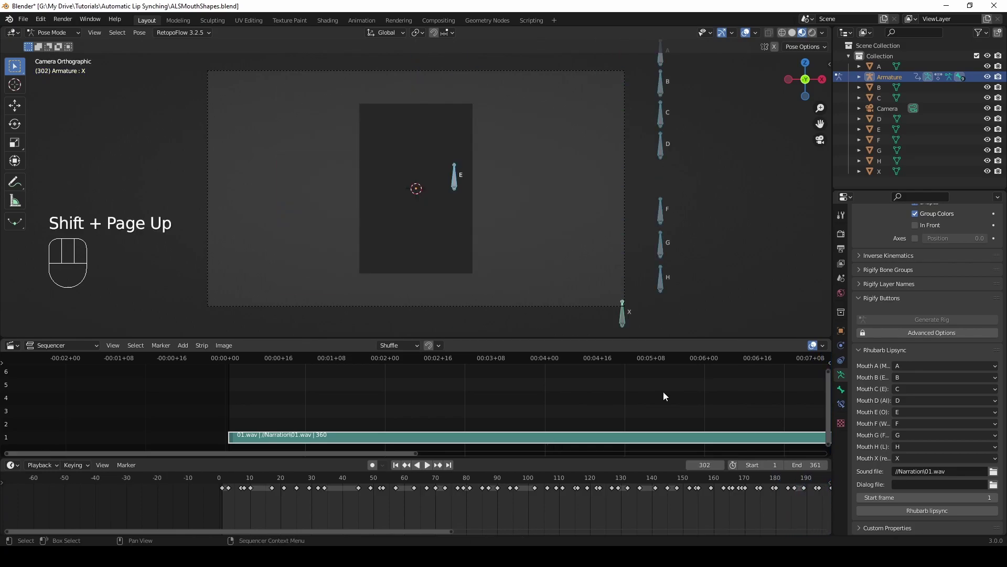
Return to the first frame, change the interpolation mode of all timeline keyframes and play the animation
left_click(395, 465)
key("a")
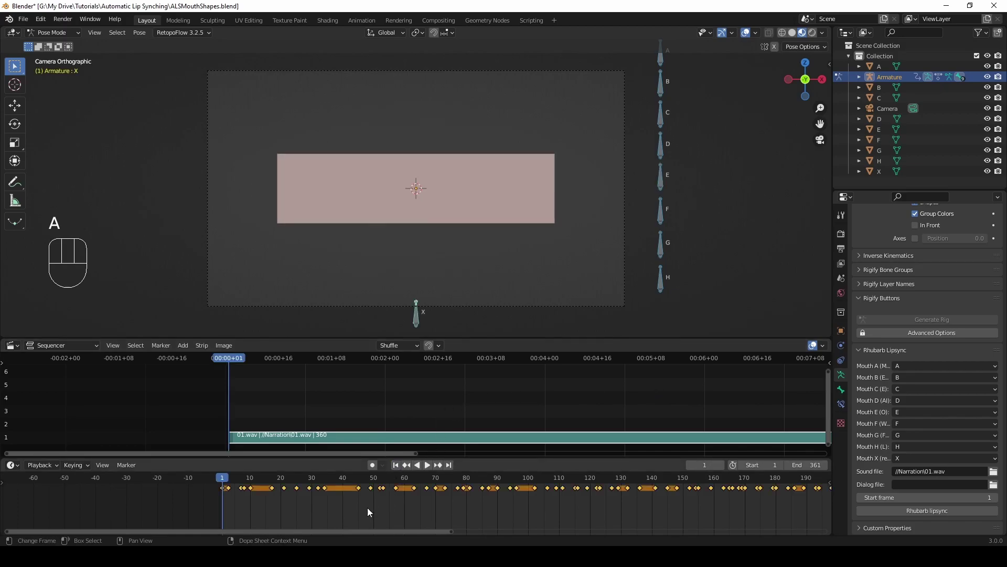
right_click(399, 488)
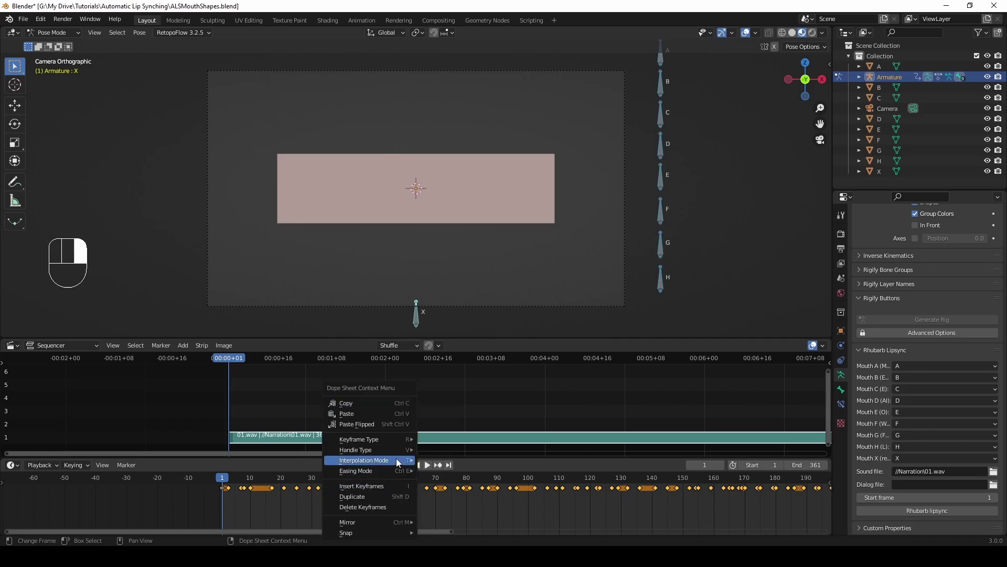
mouse_move(396, 458)
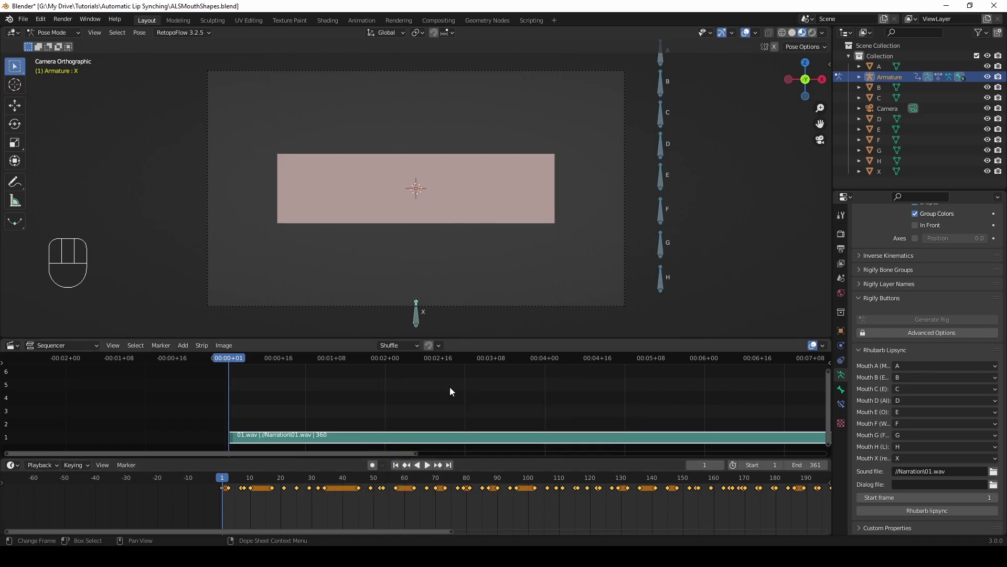
left_click(426, 464)
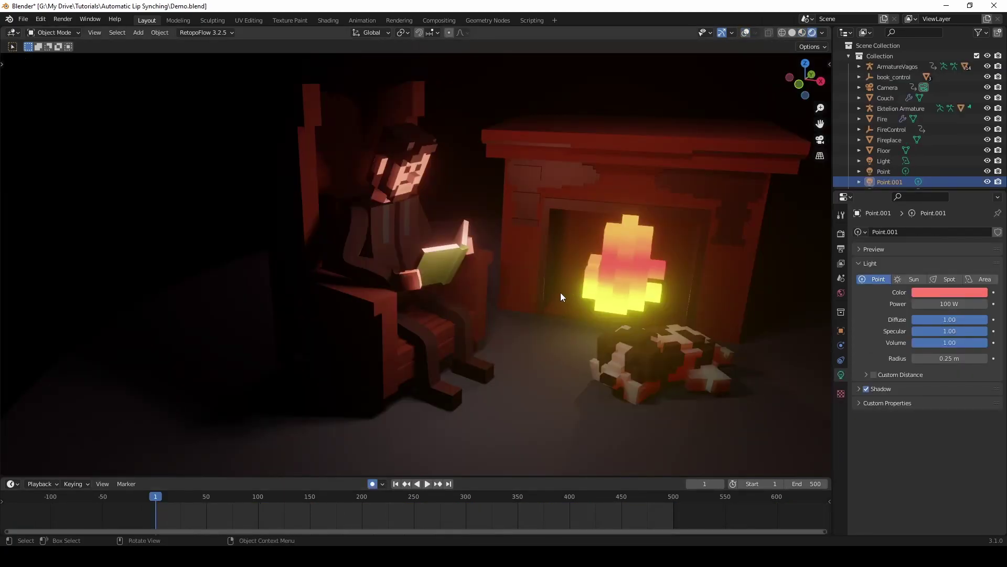
Add a new material slot to the mesh of the character seated in the armchair
middle_click_drag(560, 291, 324, 291)
middle_click_drag(507, 275, 327, 254)
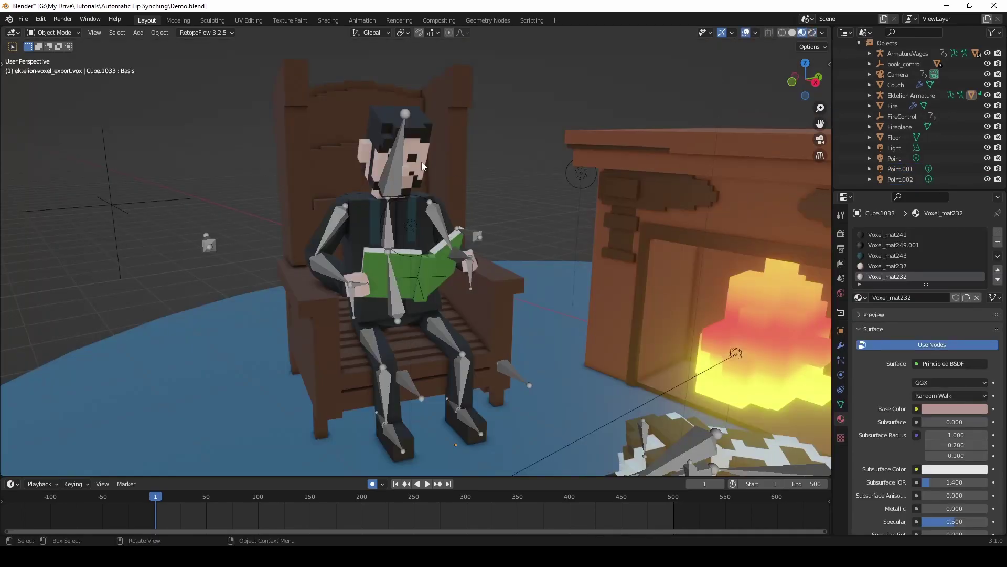
left_click(999, 234)
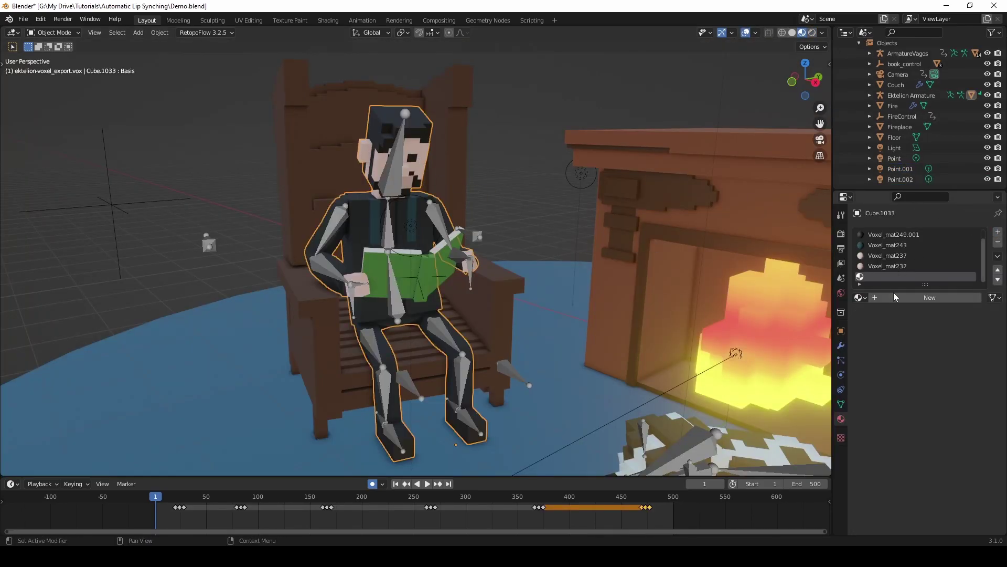
Create a material named mouth in the empty slot and assign it to the flesh-coloured faces around the character's mouth
left_click(896, 297)
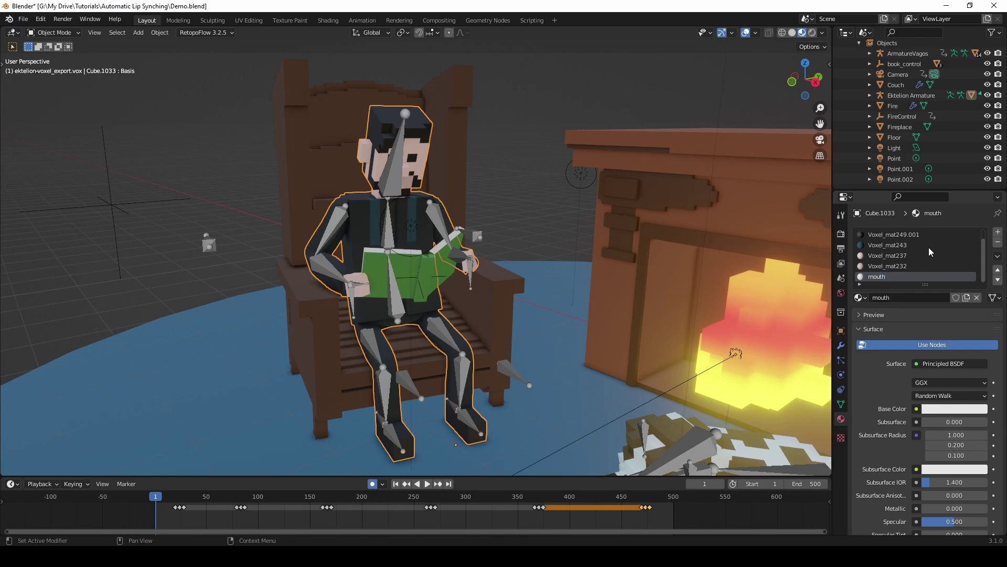
key("Tab")
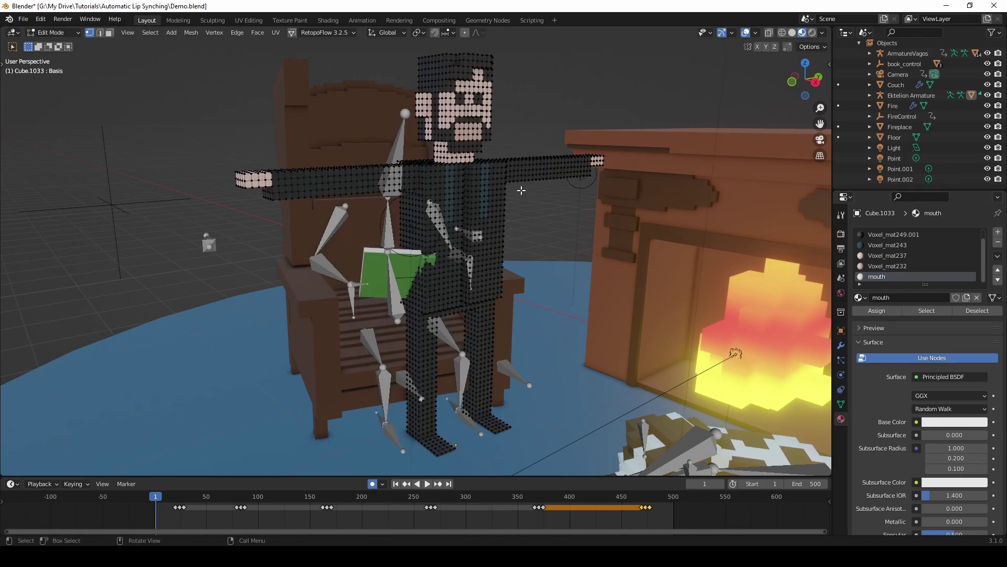
key("3")
scroll(501, 152, "up", 1)
middle_click_drag(492, 133, 442, 238)
scroll(451, 135, "up", 1)
scroll(449, 244, "up", 1)
left_click_drag(397, 171, 457, 195)
middle_click_drag(431, 224, 455, 221)
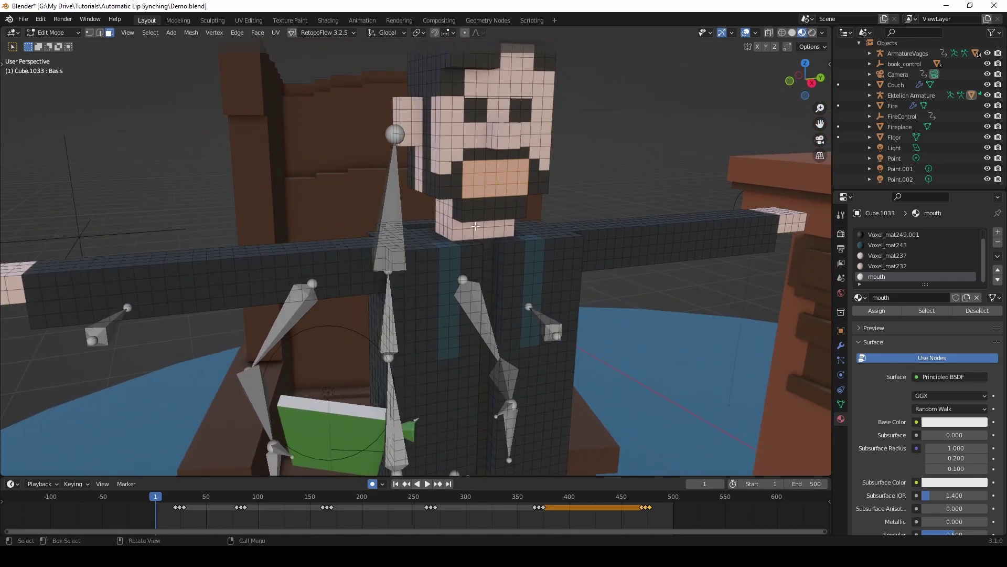
left_click(870, 311)
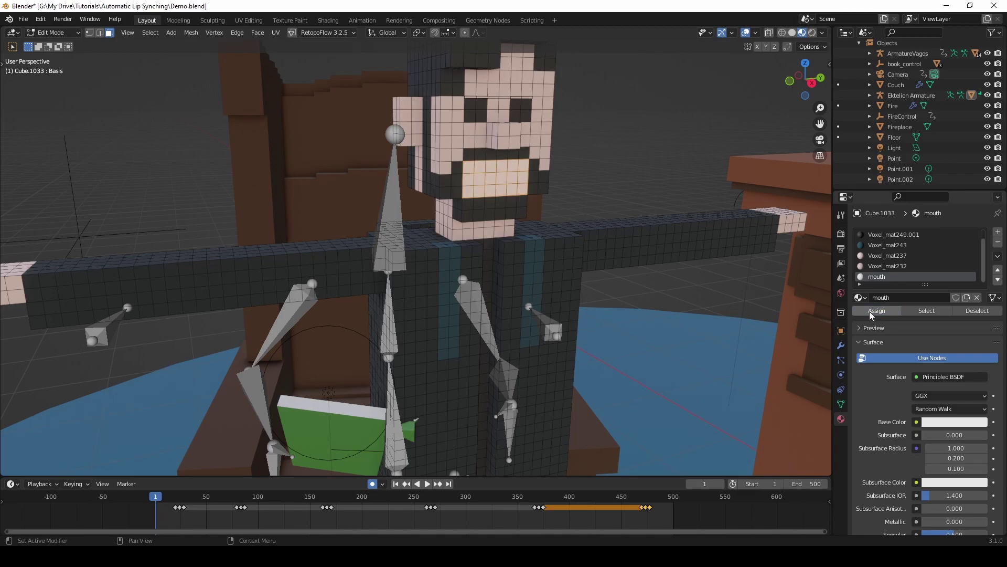
Add an image sequence texture from all the rendered mouth PNG frames to the mouth material, placed beside the Principled BSDF node
left_click(328, 20)
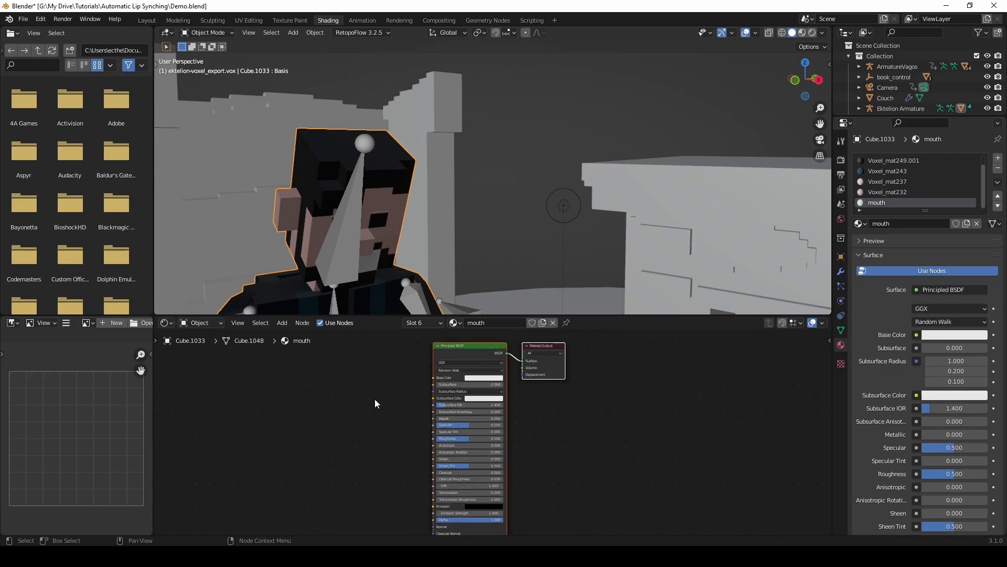
scroll(375, 399, "down", 1)
middle_click_drag(375, 399, 421, 393)
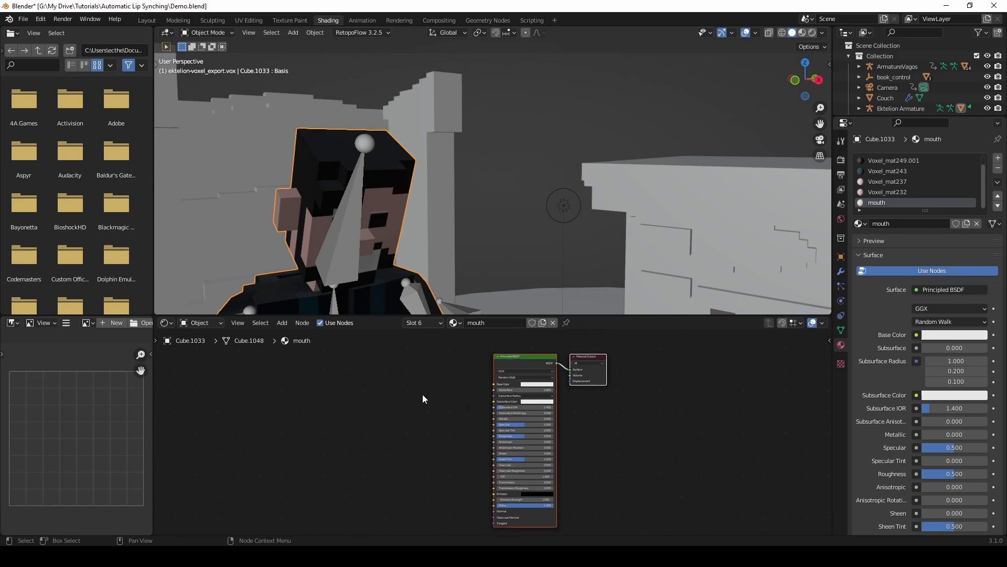
left_click(282, 323)
mouse_move(302, 383)
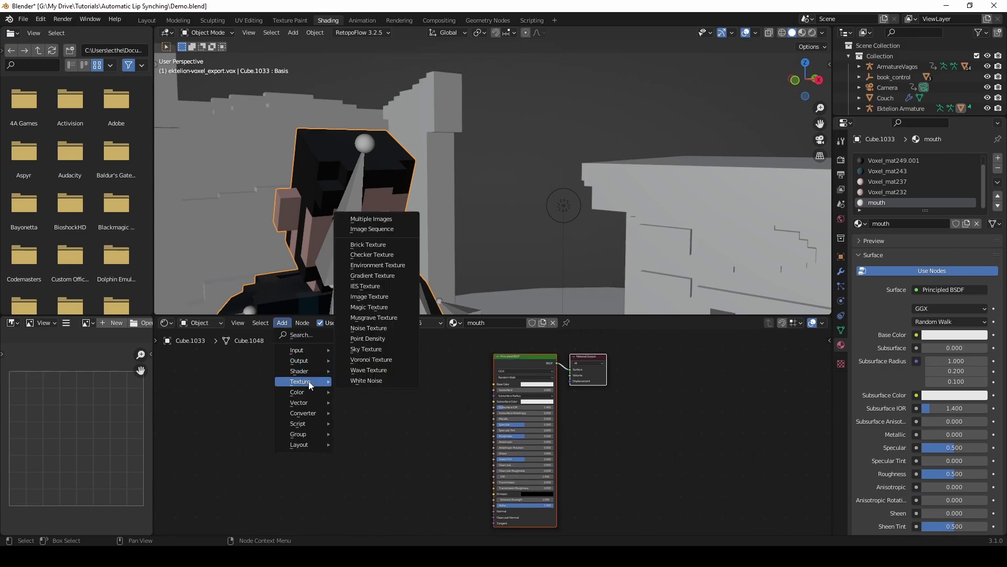
left_click(367, 247)
left_click(408, 186)
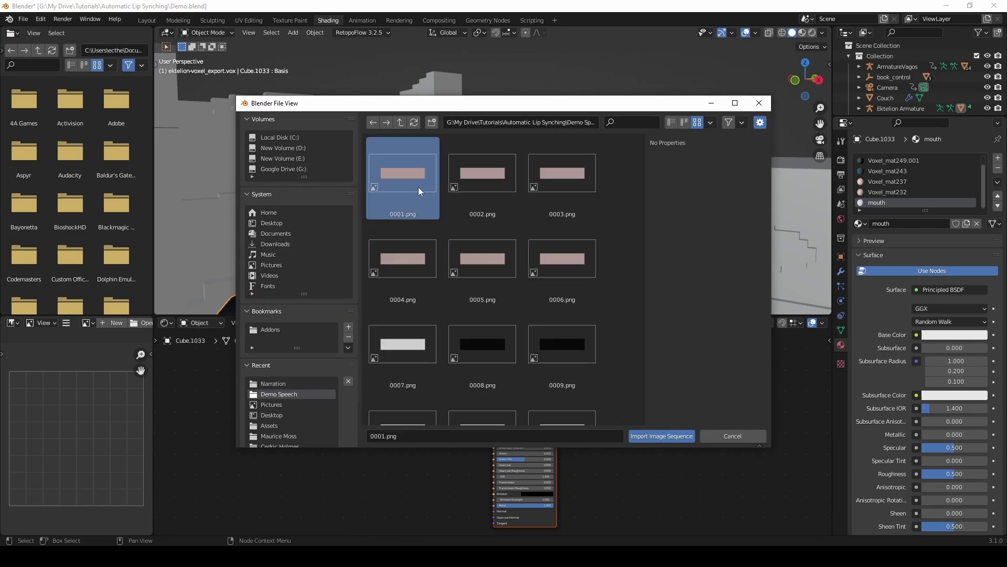
left_click_drag(641, 147, 644, 427)
key("a")
left_click(661, 436)
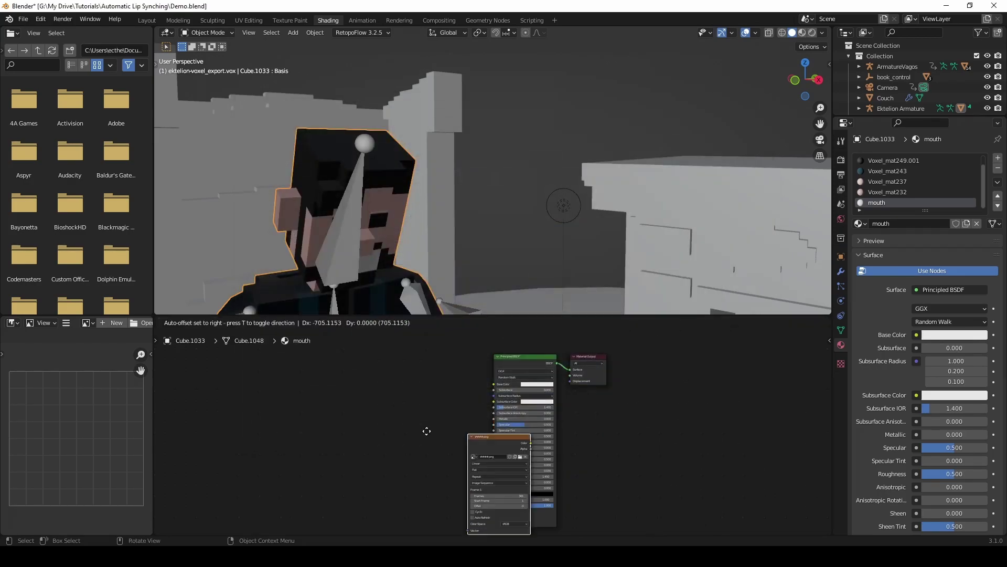
left_click(373, 419)
Set the image sequence node's interpolation to Closest and enable Auto Refresh
scroll(383, 428, "up", 2)
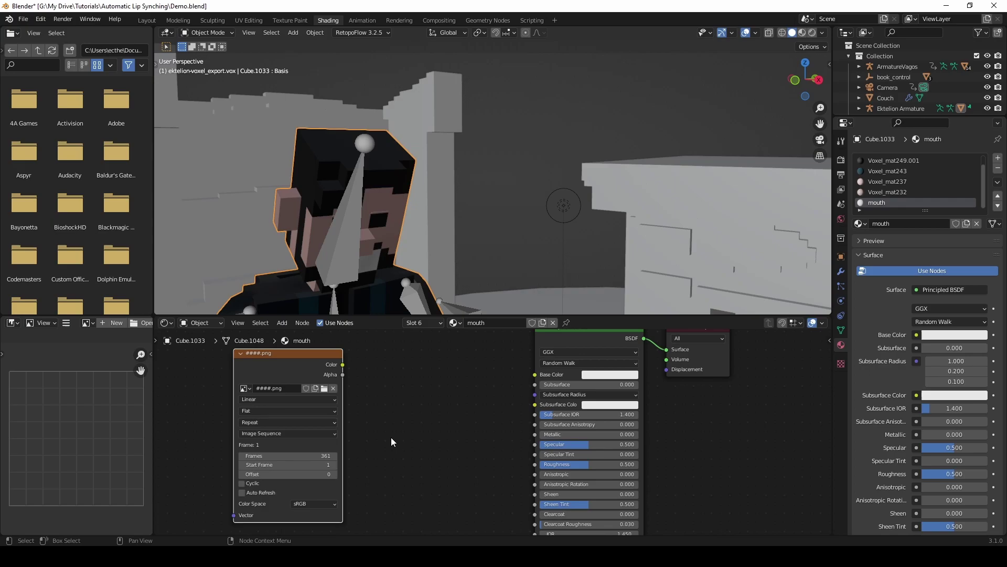
left_click(281, 403)
left_click(262, 417)
left_click(242, 493)
left_click(399, 448)
Add a MixRGB node and connect the image sequence's Alpha to its Fac and its Color to Color2
left_click(298, 325)
mouse_move(285, 325)
left_click(315, 332)
type("mixrg")
left_click(364, 355)
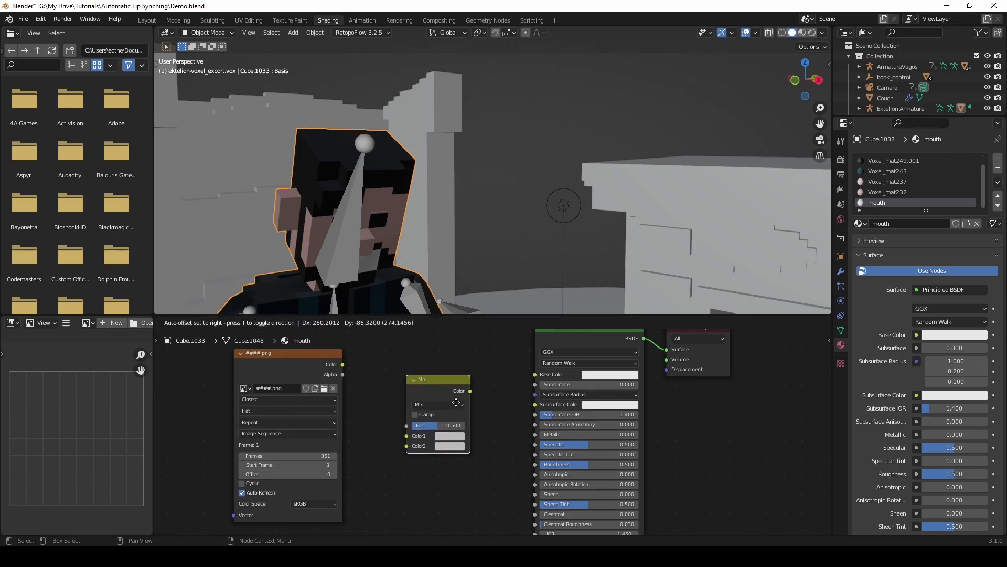
left_click(456, 401)
left_click_drag(346, 374, 406, 423)
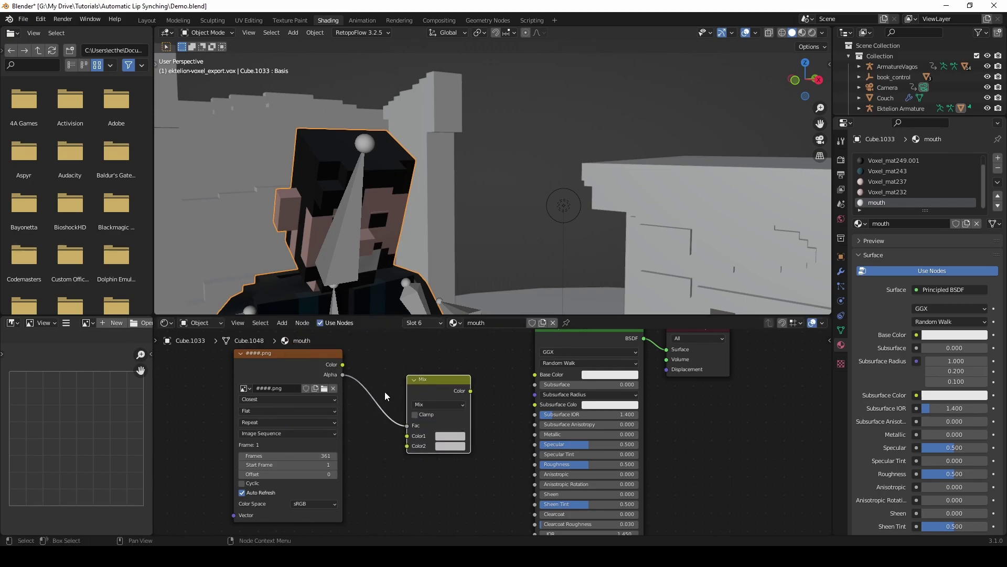
left_click_drag(343, 364, 407, 446)
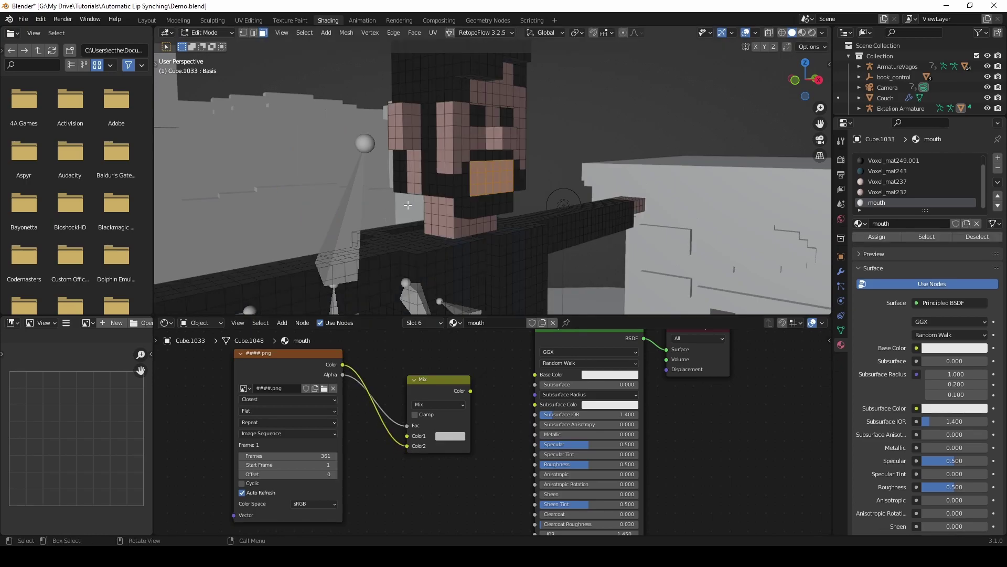
Copy the Base Color hex of the skin material Voxel_mat237 into the Mix node's Color1 and connect Mix to the mouth's Base Color
left_click(521, 123)
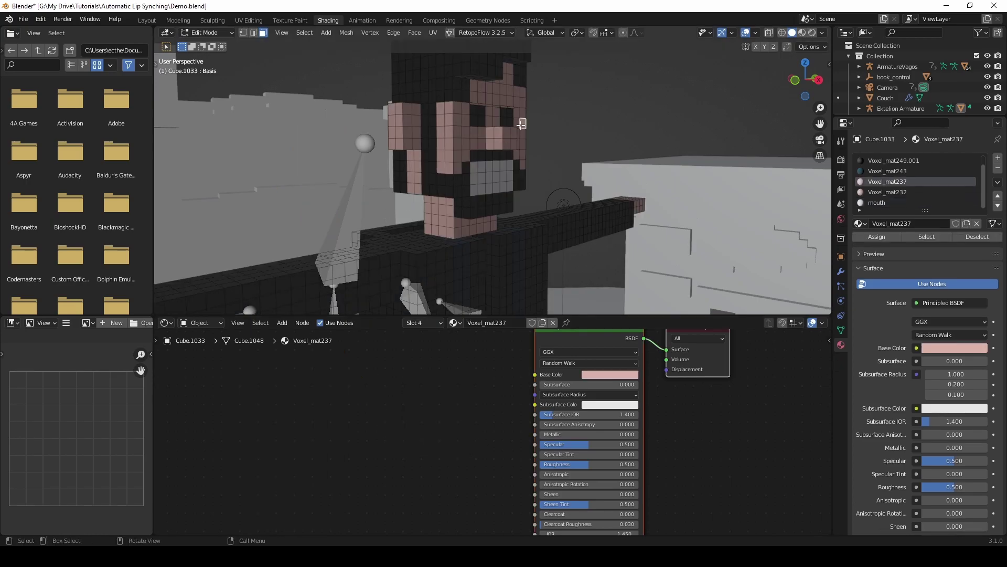
left_click(601, 375)
left_click(649, 320)
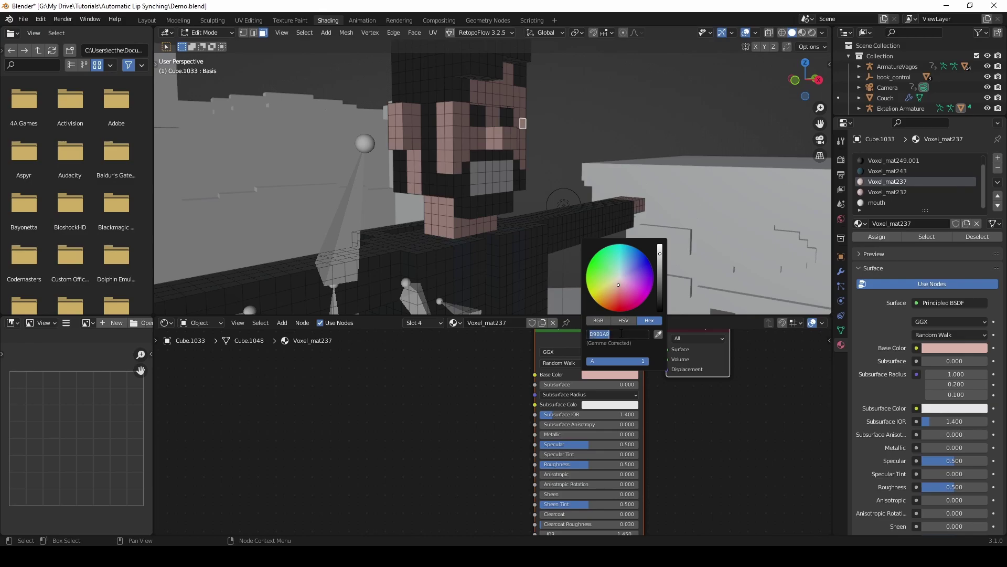
left_click(496, 175)
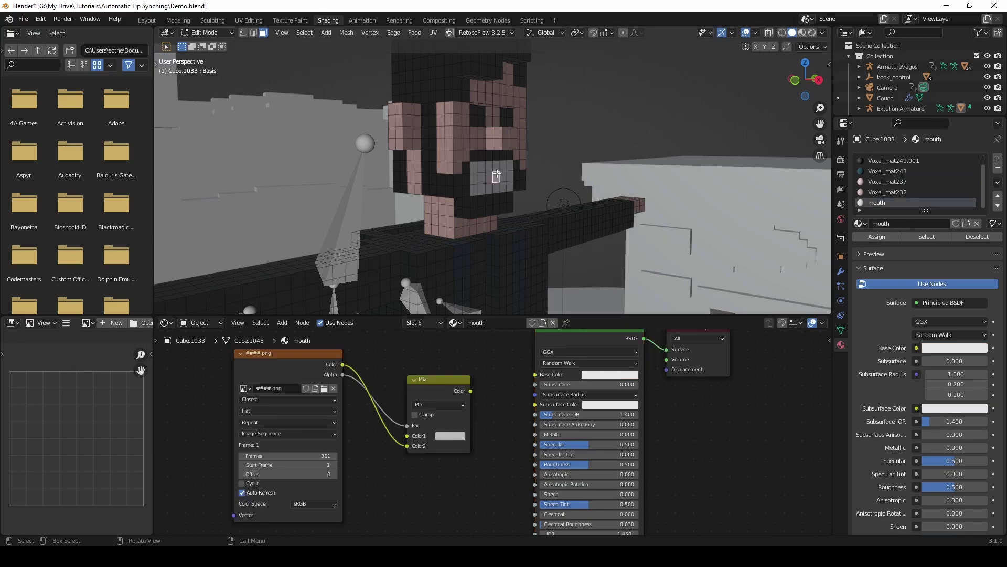
left_click(449, 436)
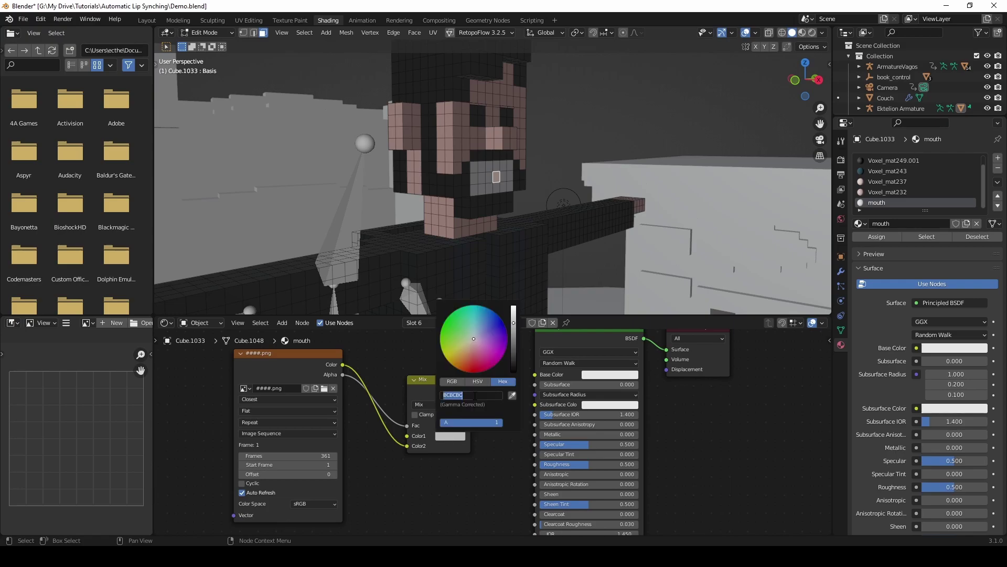
key("Return")
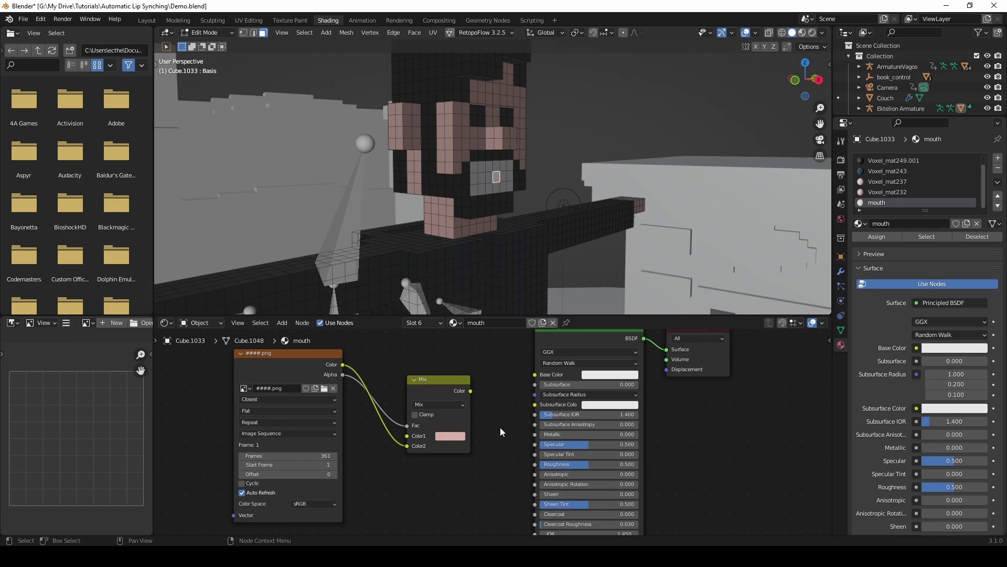
left_click_drag(471, 390, 534, 376)
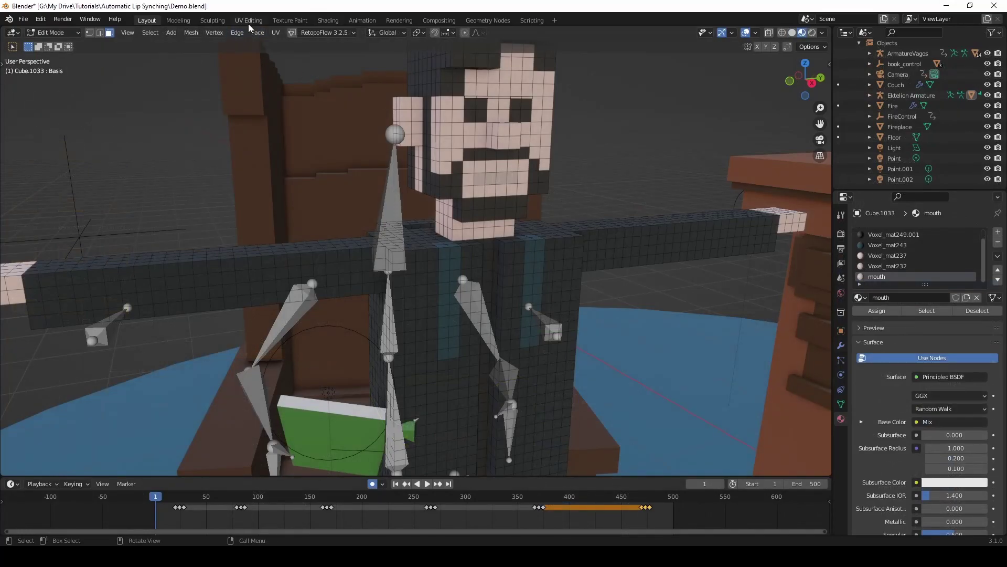
Unwrap the character's mouth faces for UV editing and move their UVs over the mouth image
left_click(250, 21)
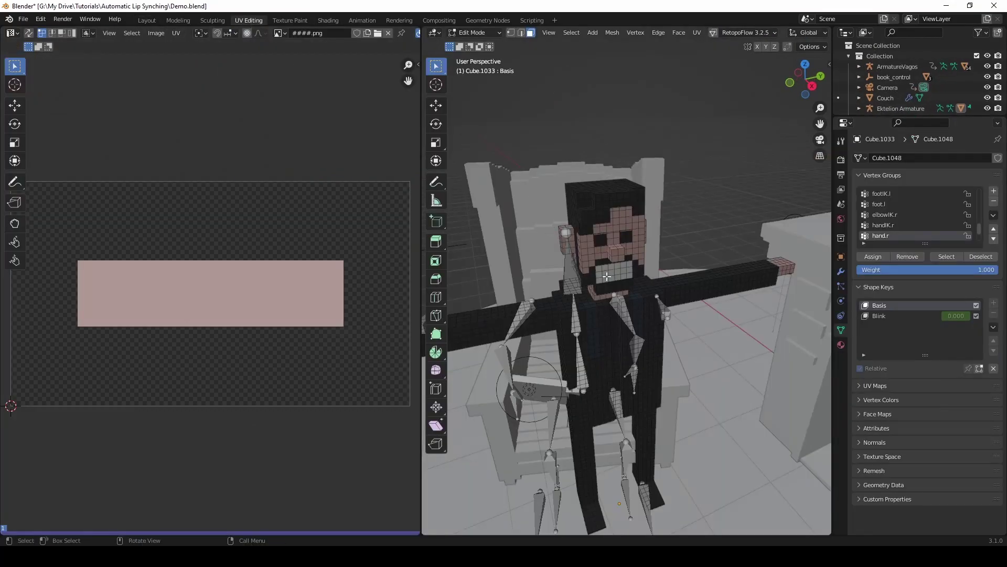
scroll(607, 276, "up", 5)
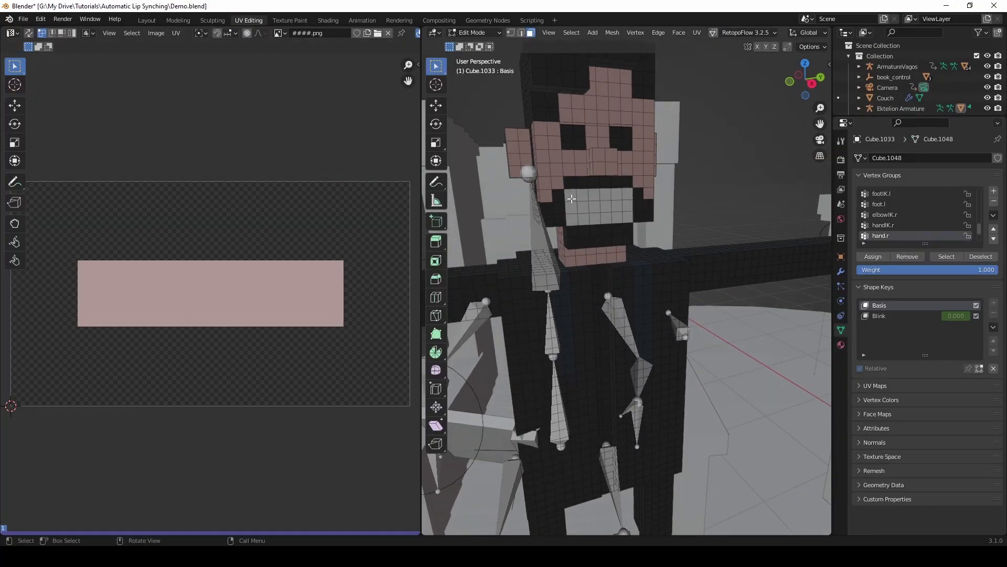
key("c")
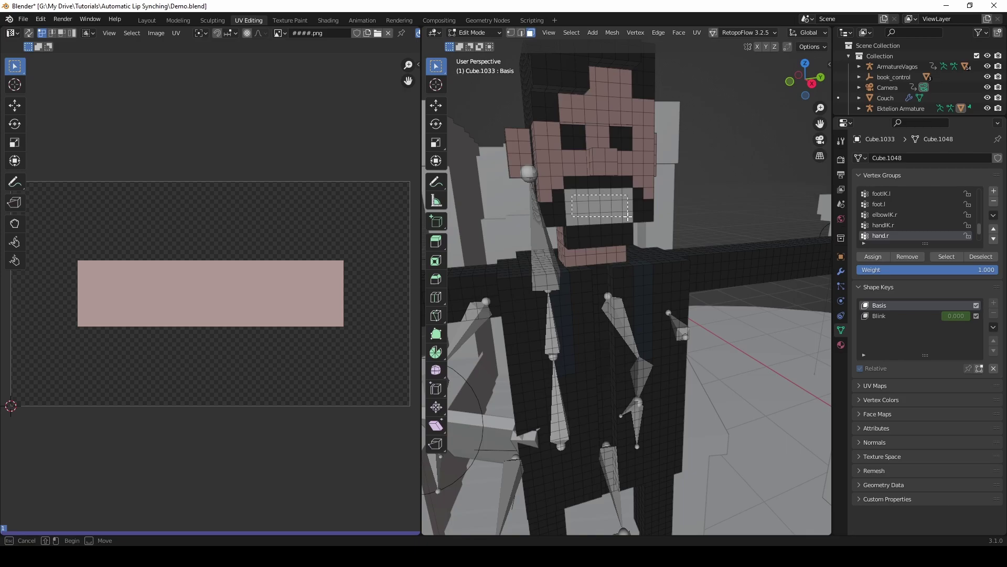
left_click_drag(628, 216, 628, 216)
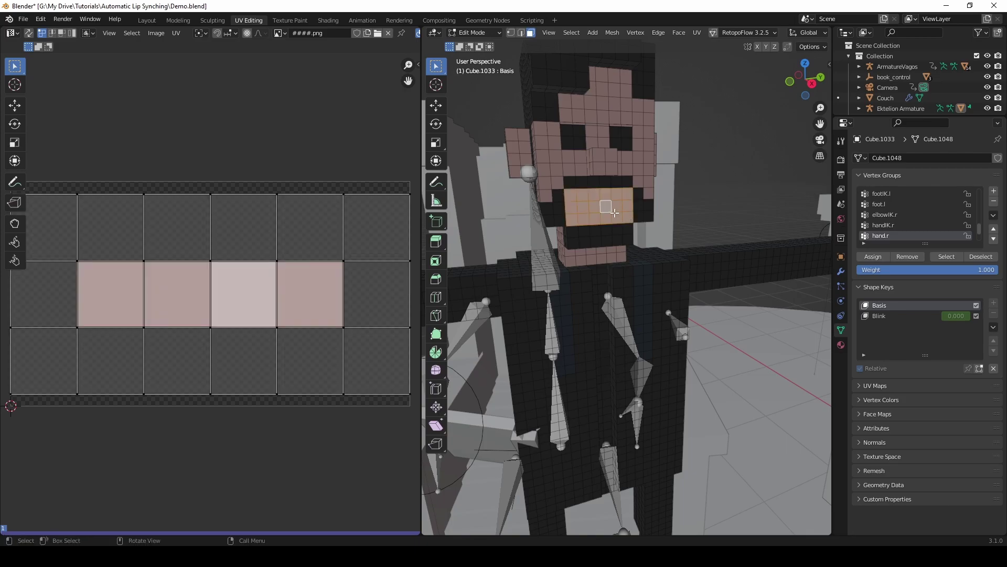
key("u")
left_click(615, 212)
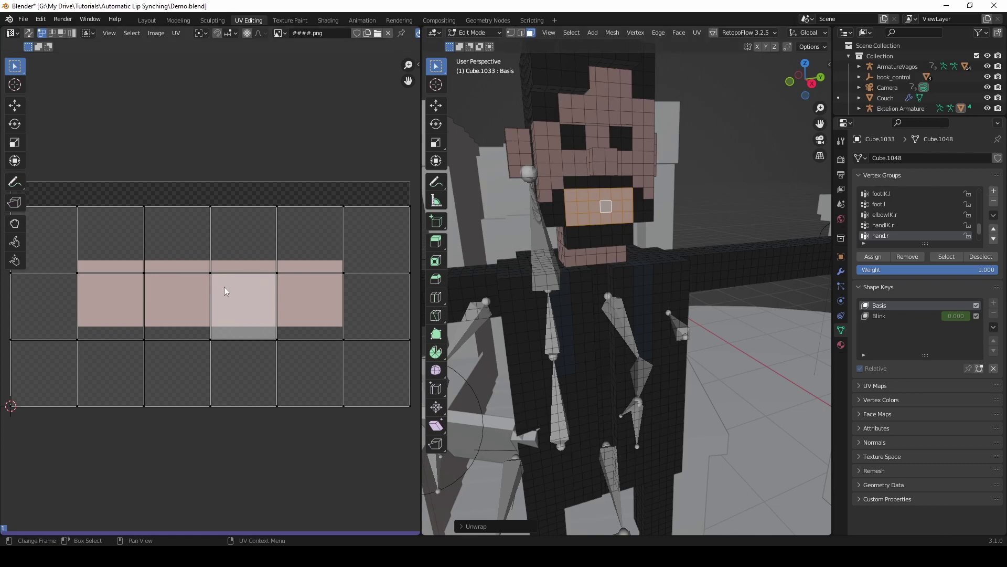
key("a")
key("g")
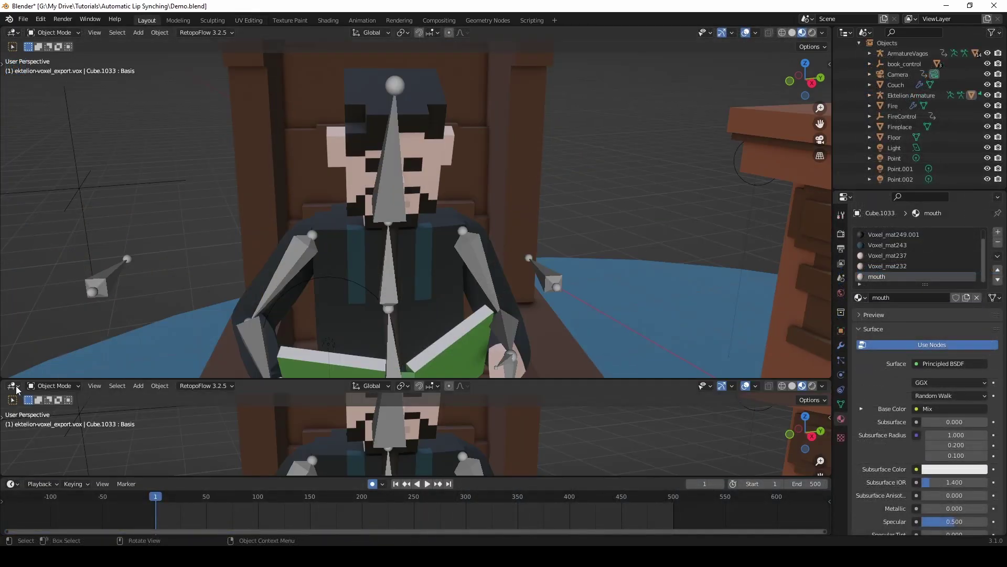
Turn the added lower viewport into a Video Sequencer and add the narration sound strip 01.wav at the first frame
left_click(16, 390)
left_click(40, 497)
left_click_drag(187, 378, 195, 365)
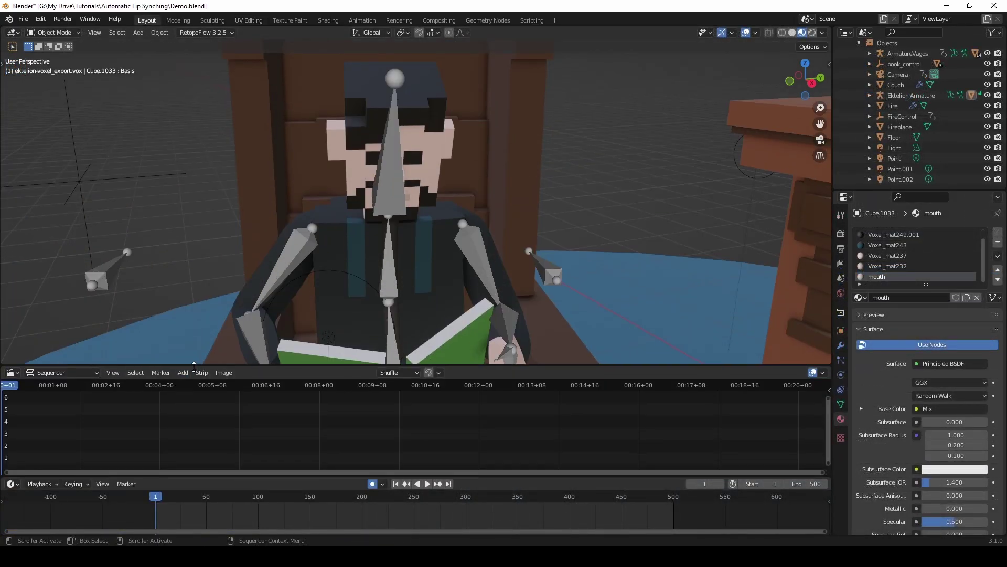
left_click(183, 373)
left_click(202, 432)
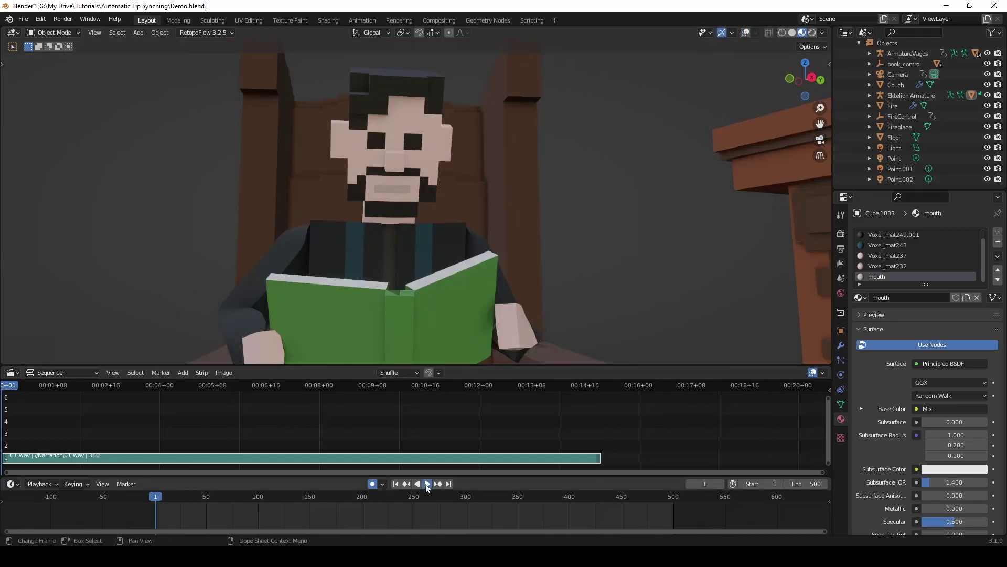
Play the animation to check the character's mouth movement against the narration audio
left_click(426, 484)
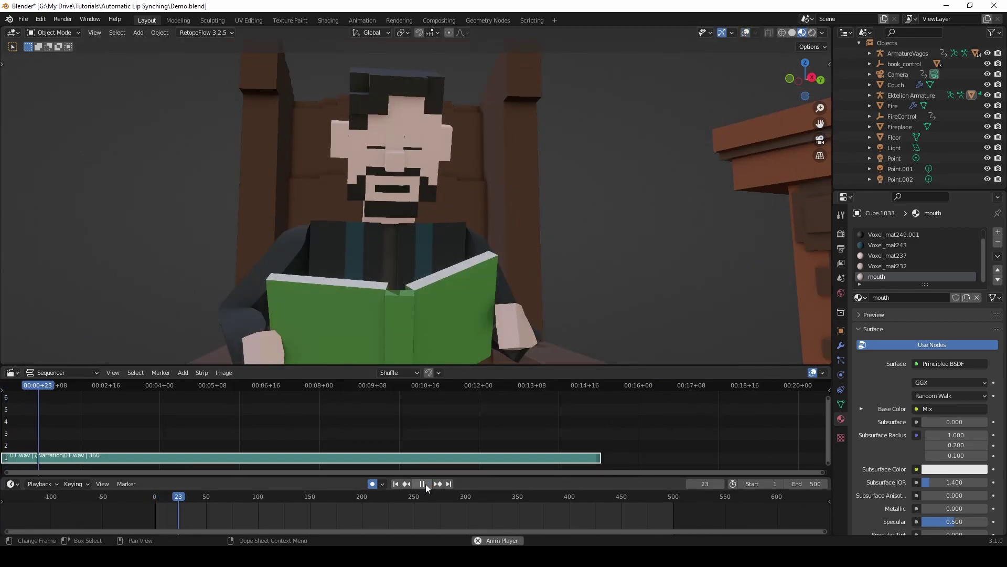
right_click(426, 484)
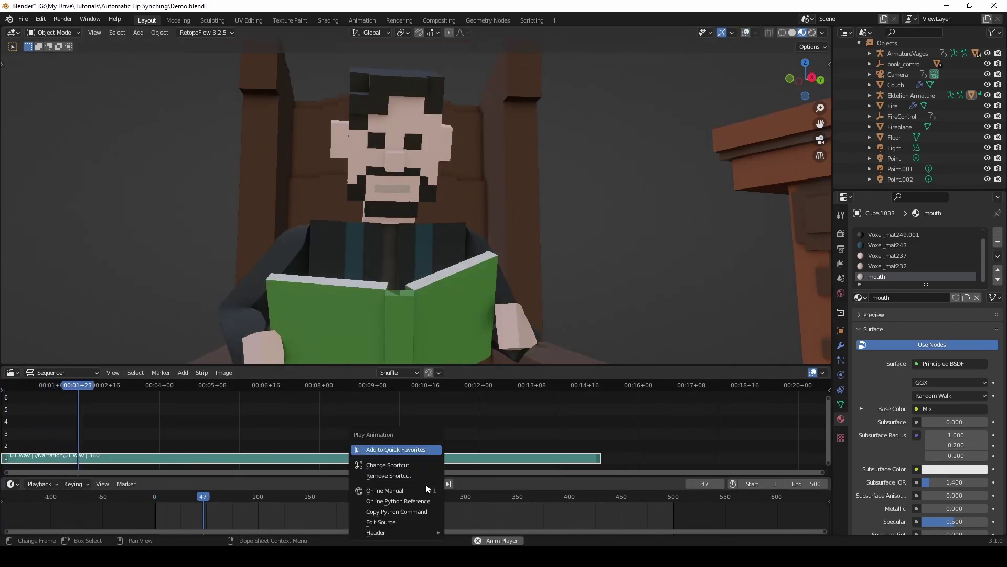
left_click(500, 521)
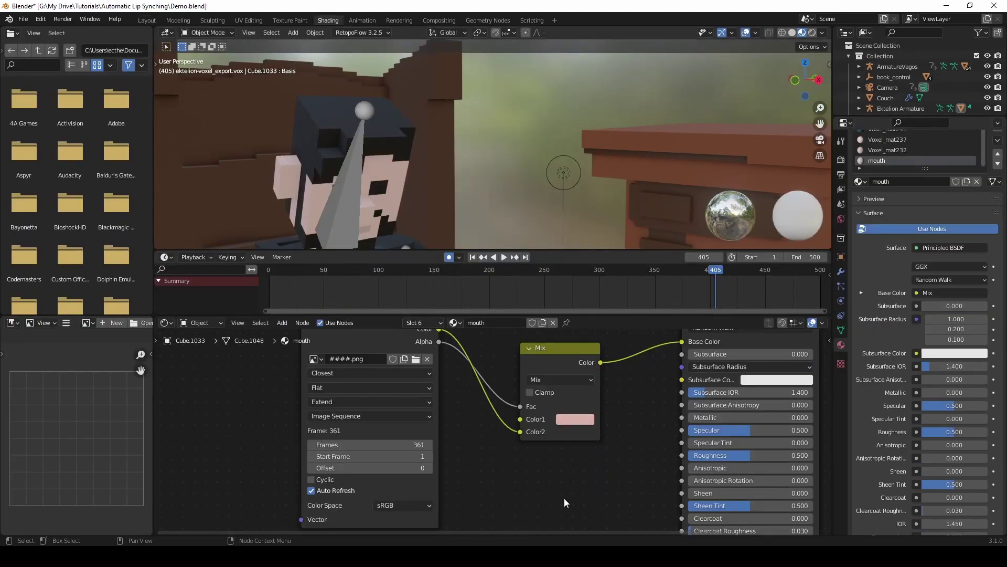
Set the image sequence's Start Frame to 100 and take the timeline back to frame 79
left_click(399, 456)
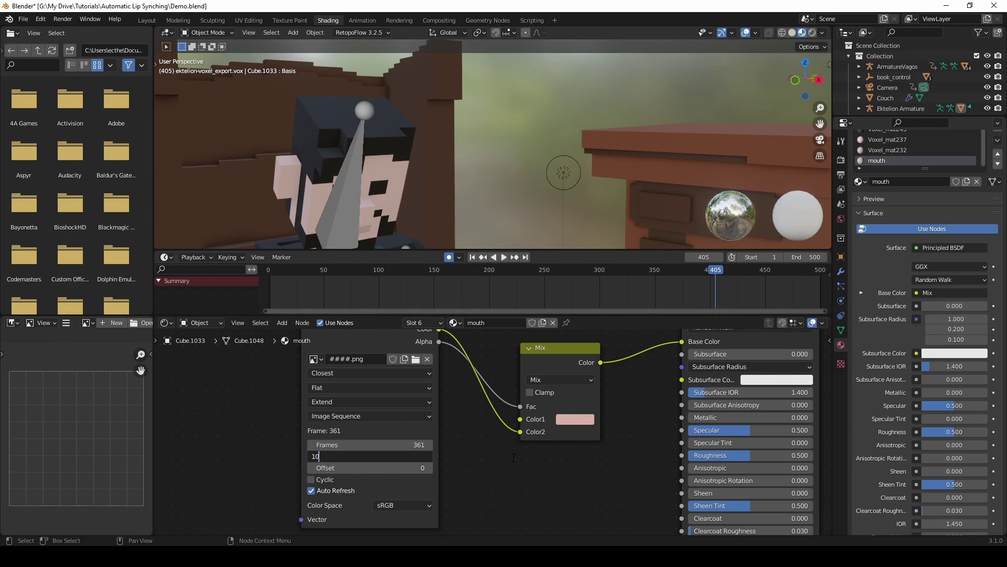
key("Return")
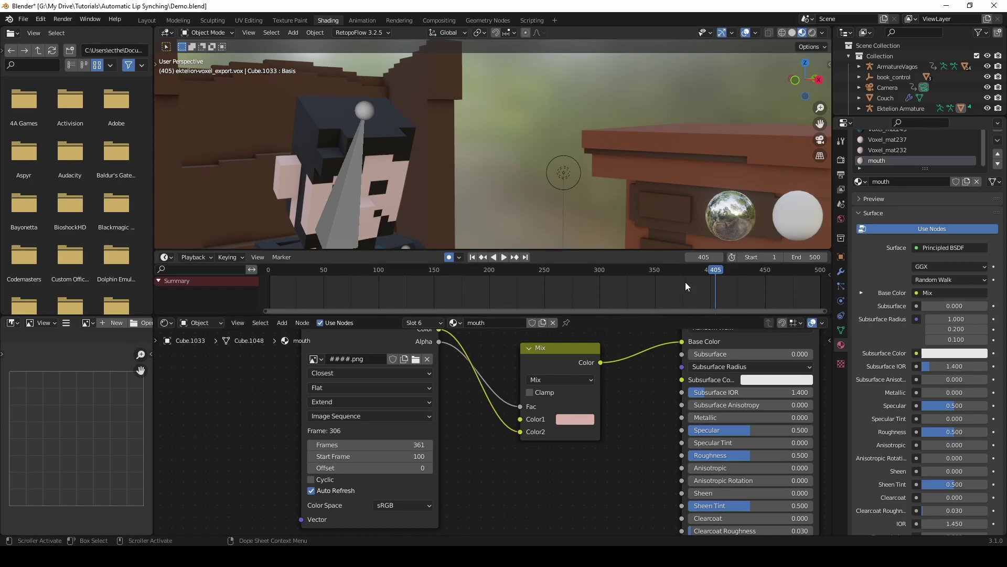
left_click_drag(713, 271, 354, 285)
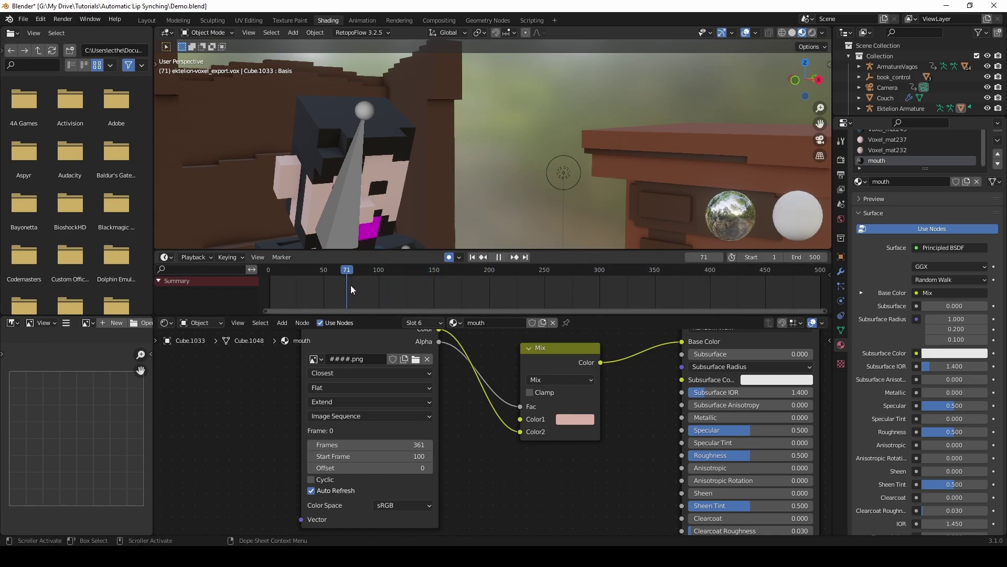
key("space")
Hide the viewport overlays and examine the character's mouth up close from the front
scroll(361, 225, "up", 5)
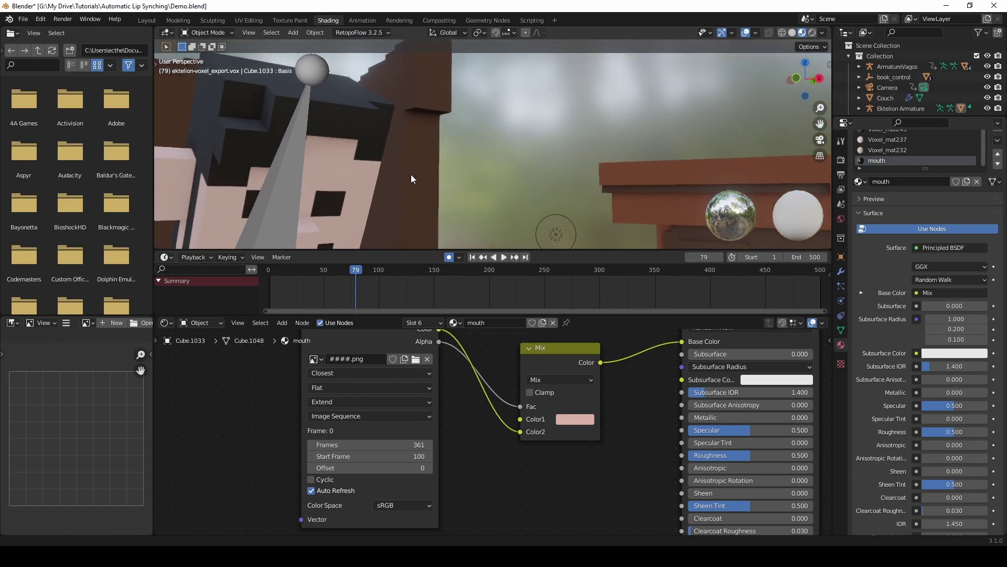
middle_click_drag(411, 179, 545, 93)
left_click(745, 32)
middle_click_drag(545, 173, 519, 185)
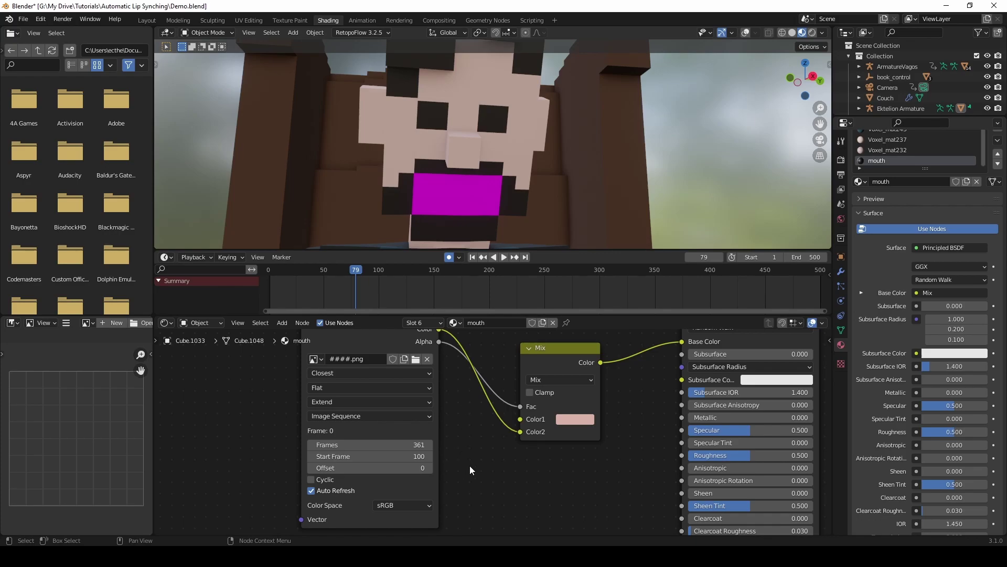
Set the mouth image sequence's Offset to 1 and scrub through the timeline to check the mouth before and after the sequence
left_click(431, 467)
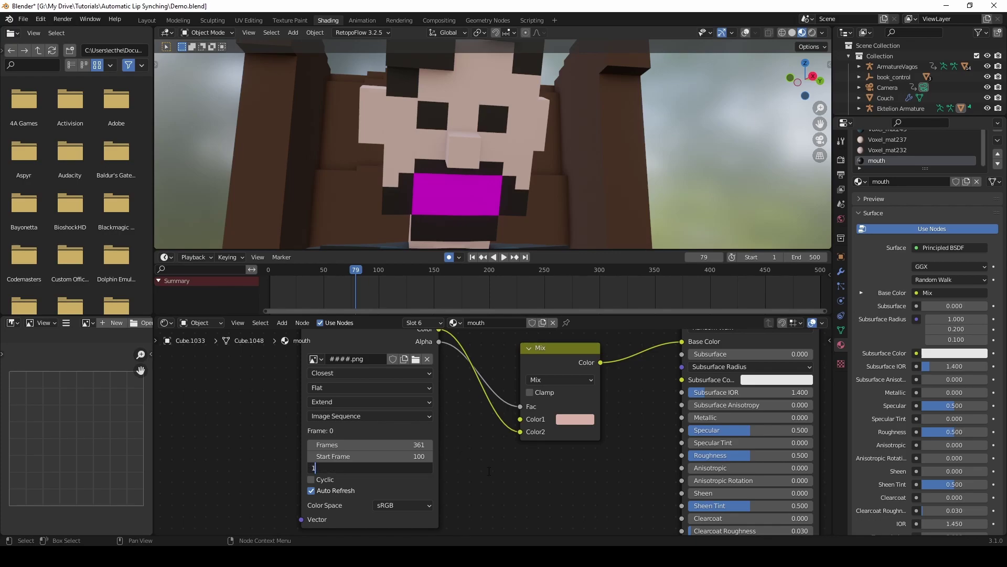
key("Return")
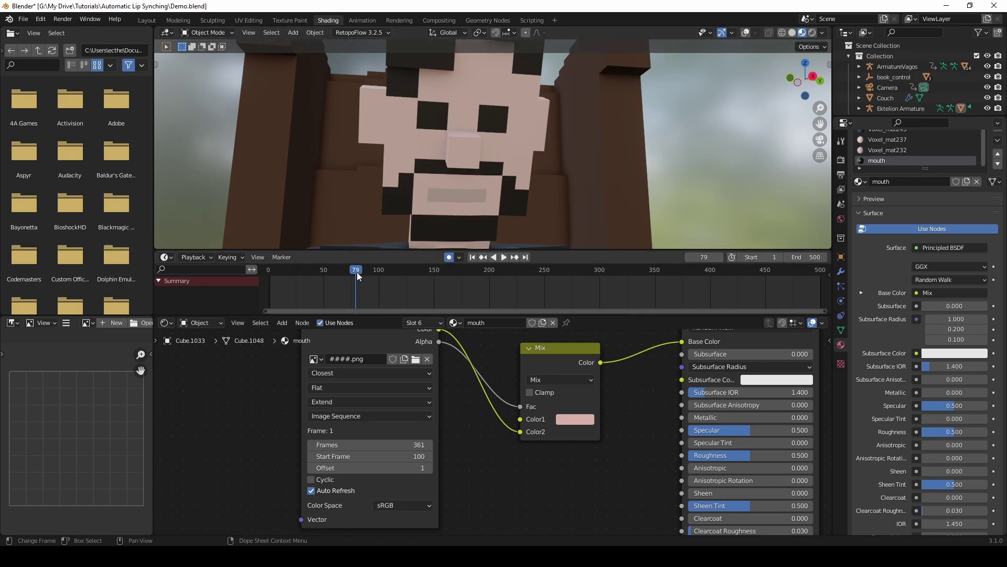
left_click_drag(356, 272, 289, 277)
left_click_drag(369, 284, 540, 292)
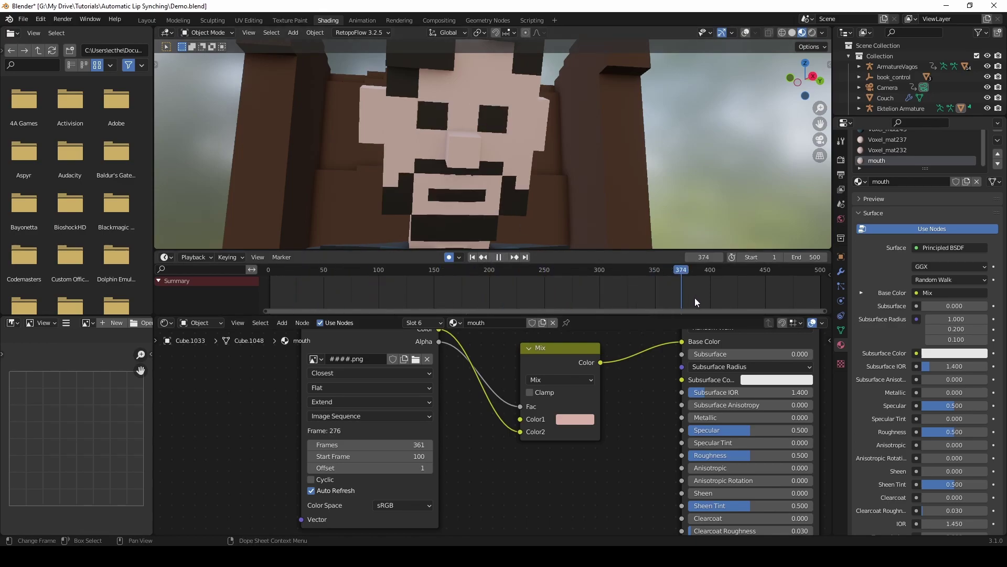
left_click_drag(695, 299, 797, 294)
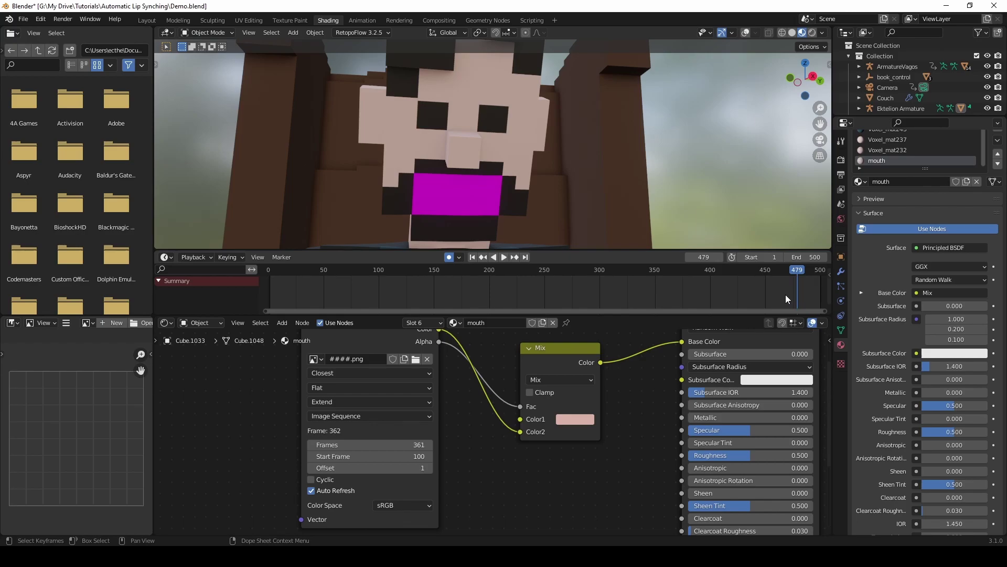
Go to frame 459 and keyframe the mouth image sequence's Offset there
left_click_drag(784, 273, 774, 269)
left_click(773, 270)
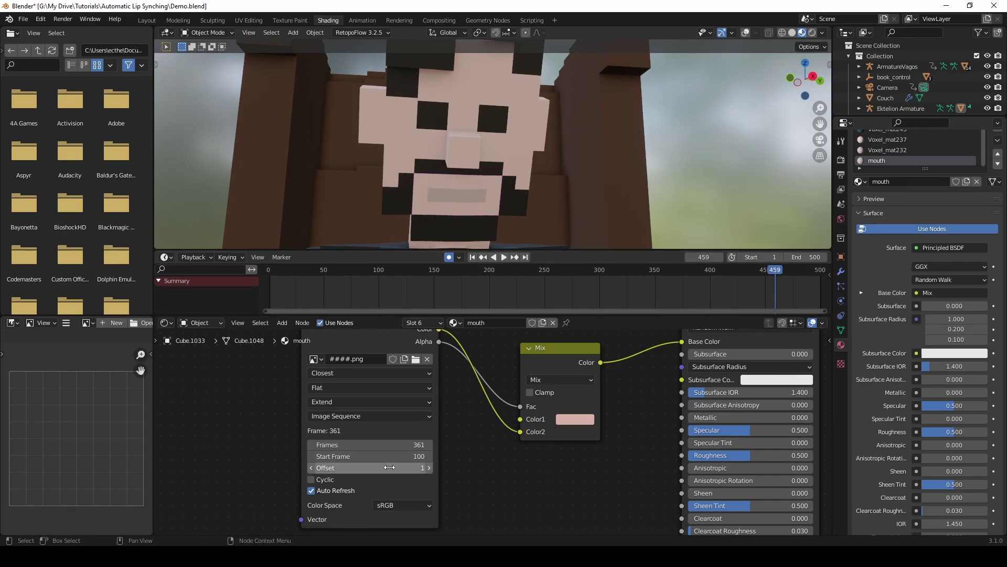
key("i")
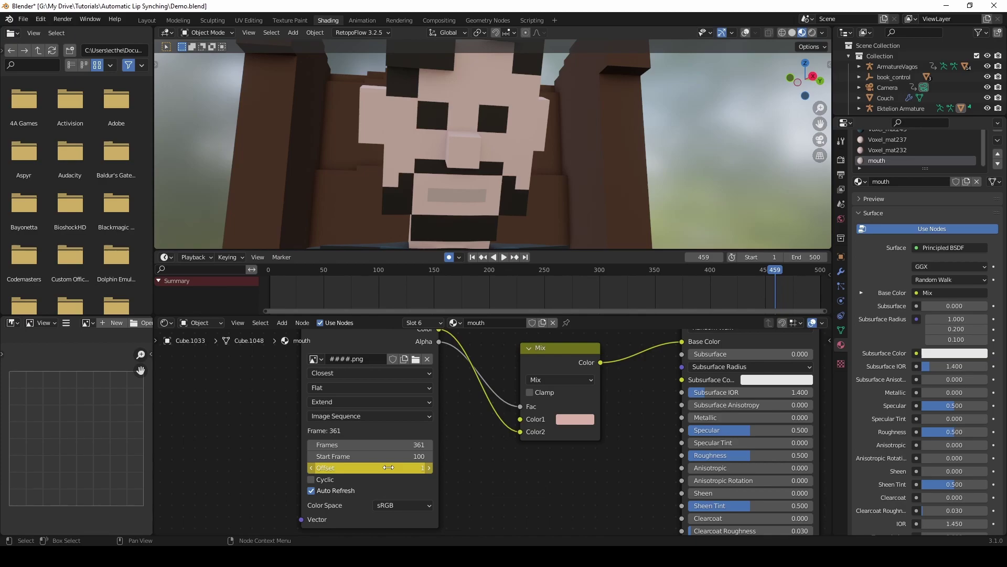
At frame 460, set the mouth image sequence's animated Offset to -1 and scrub the whole timeline to check the mouth
key("Right")
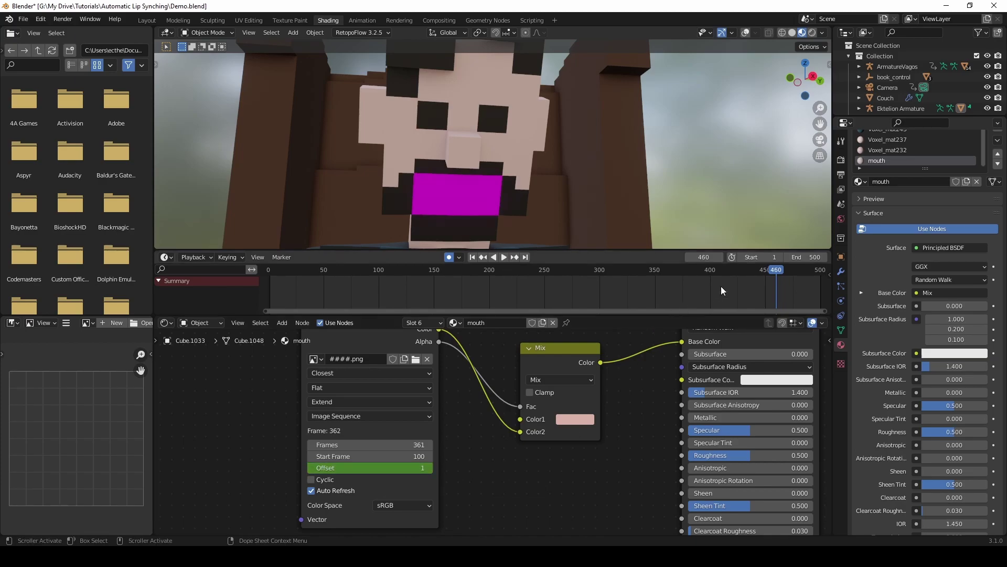
left_click(411, 466)
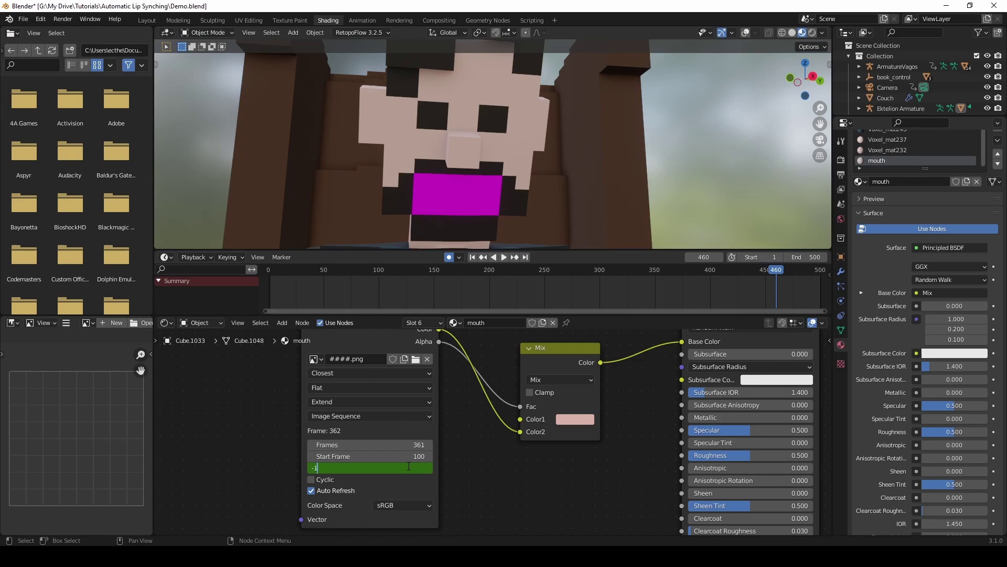
type("-1")
key("Return")
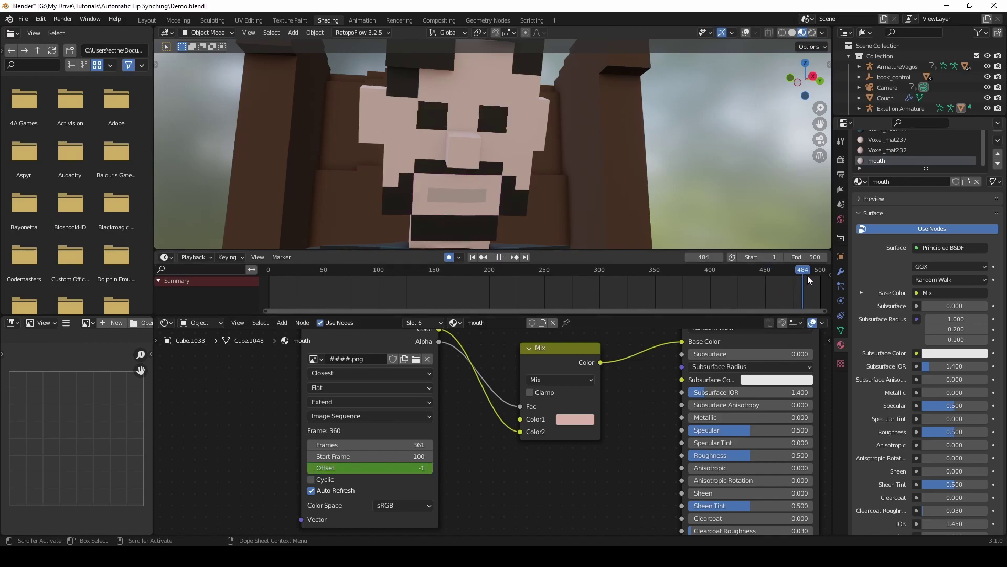
left_click_drag(808, 277, 397, 282)
left_click_drag(312, 286, 808, 295)
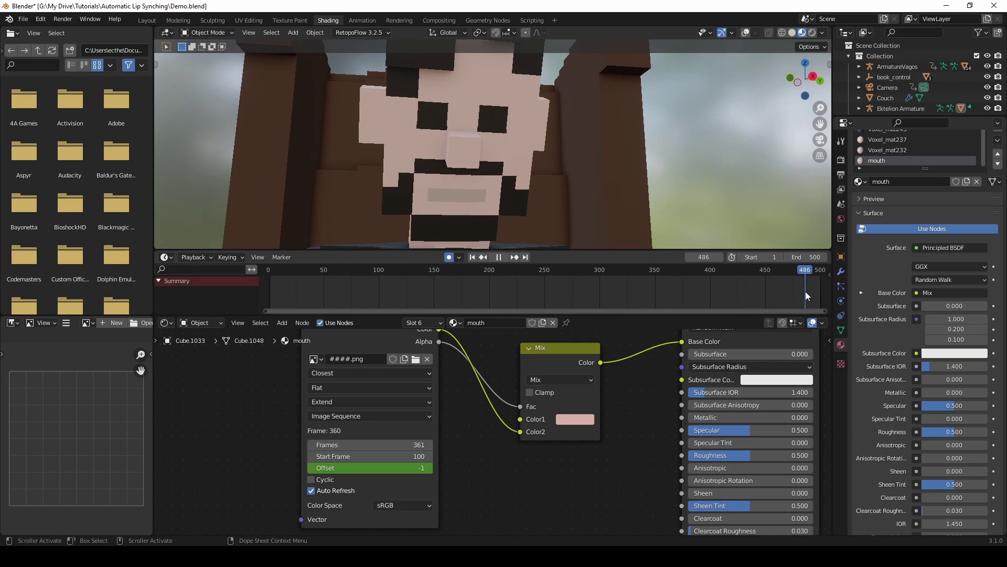